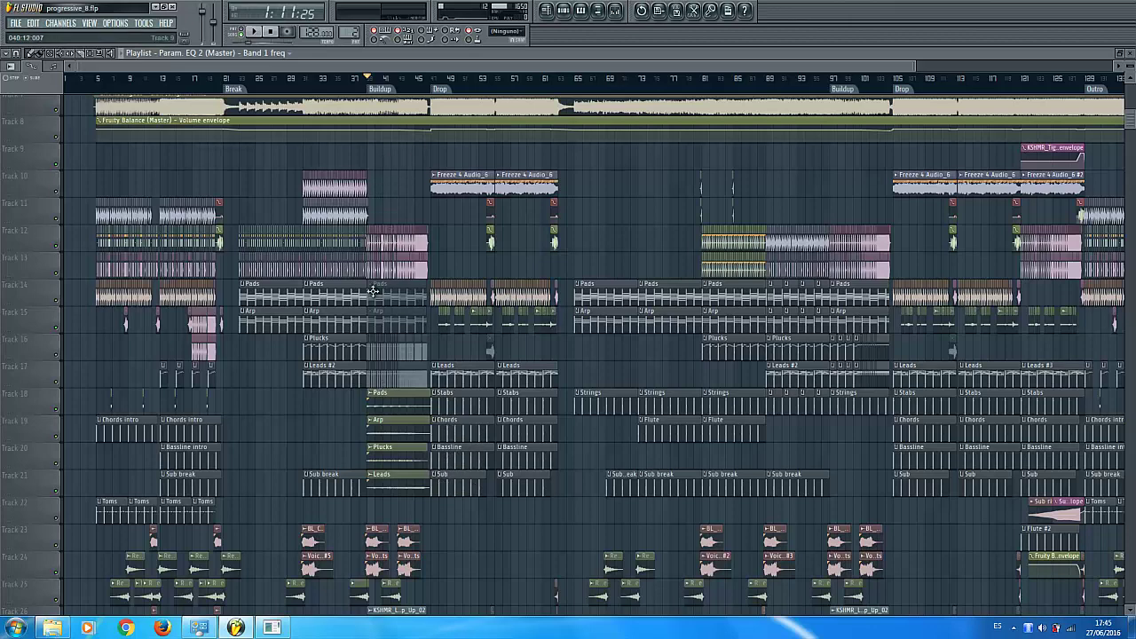
# Step: Play the arrangement from the Buildup marker into the Drop section, and stop the playback
pyautogui.scroll(3, 408, 96)
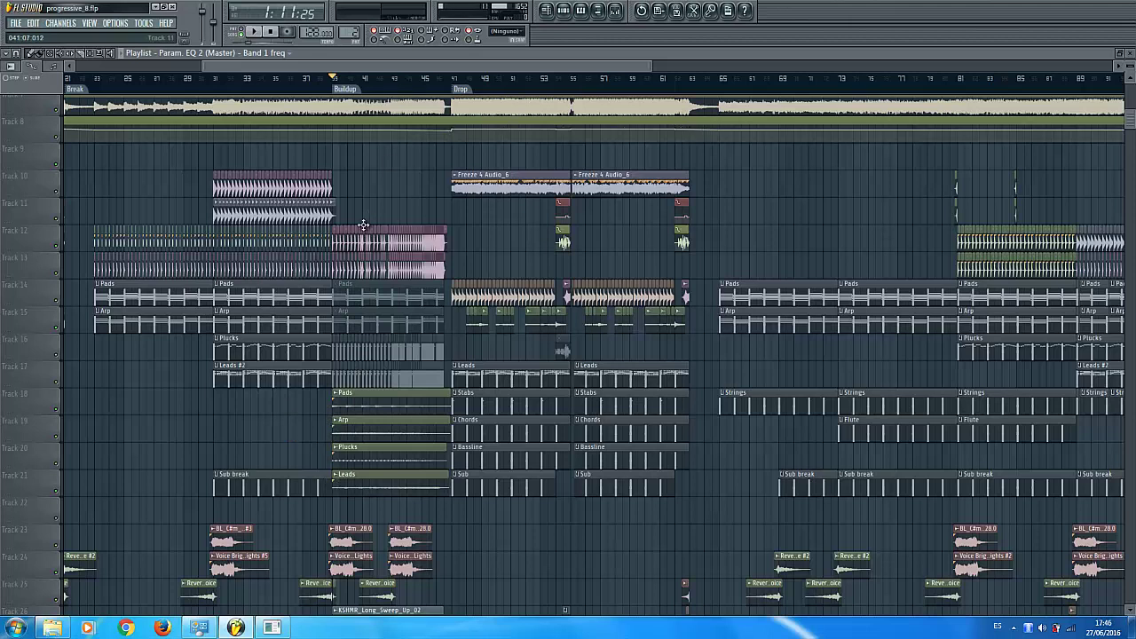
pyautogui.scroll(1, 449, 83)
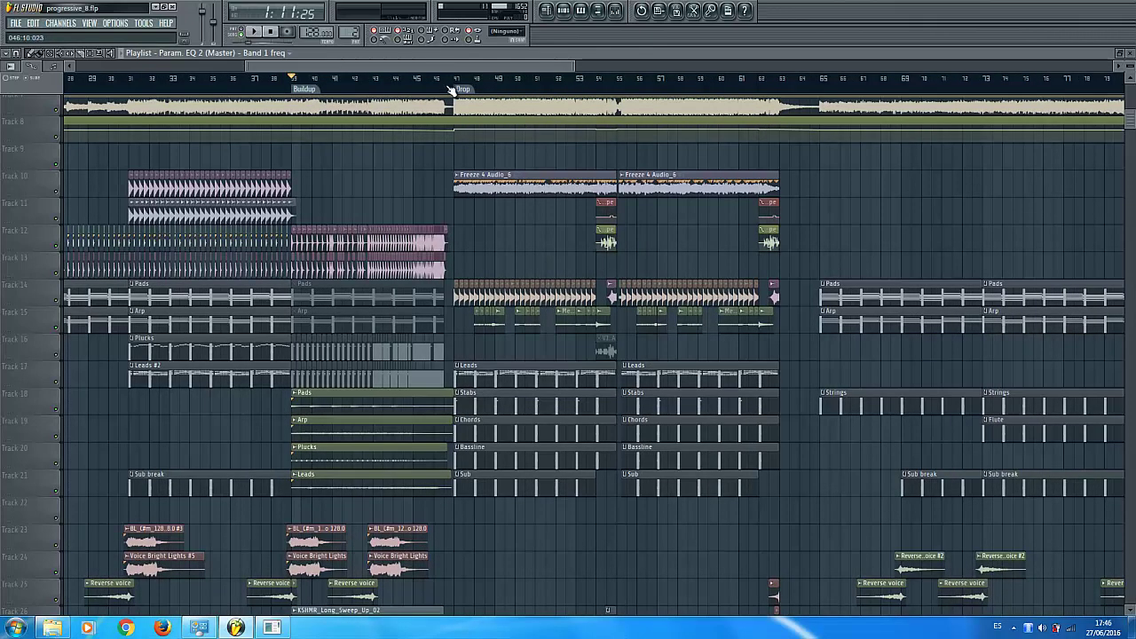
pyautogui.scroll(-1, 451, 90)
pyautogui.scroll(-3, 413, 178)
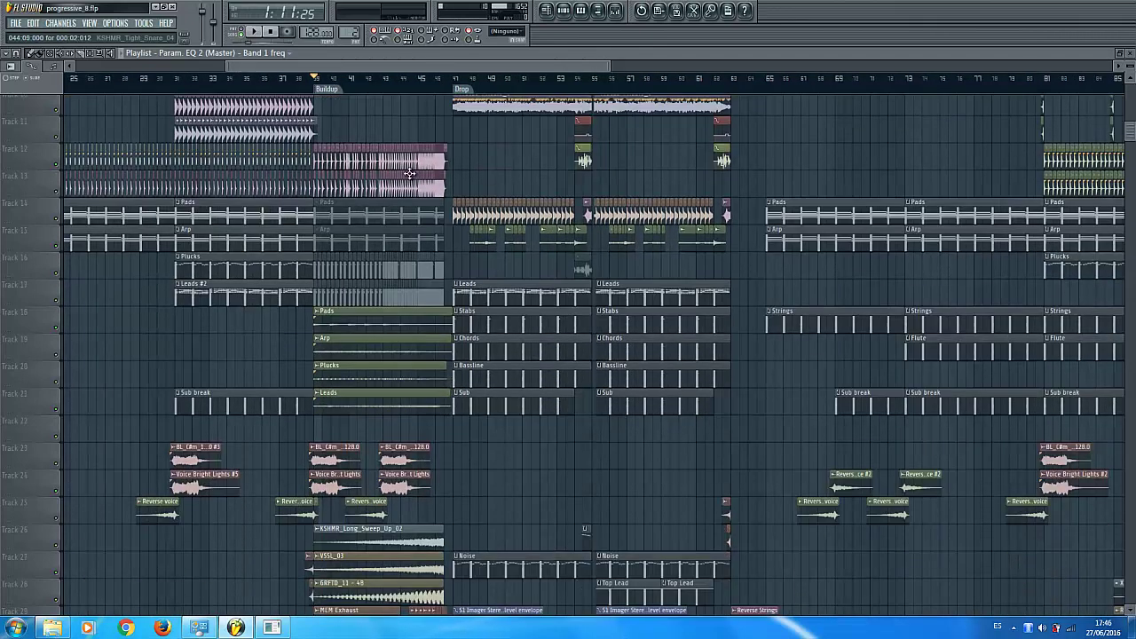
pyautogui.scroll(2, 417, 149)
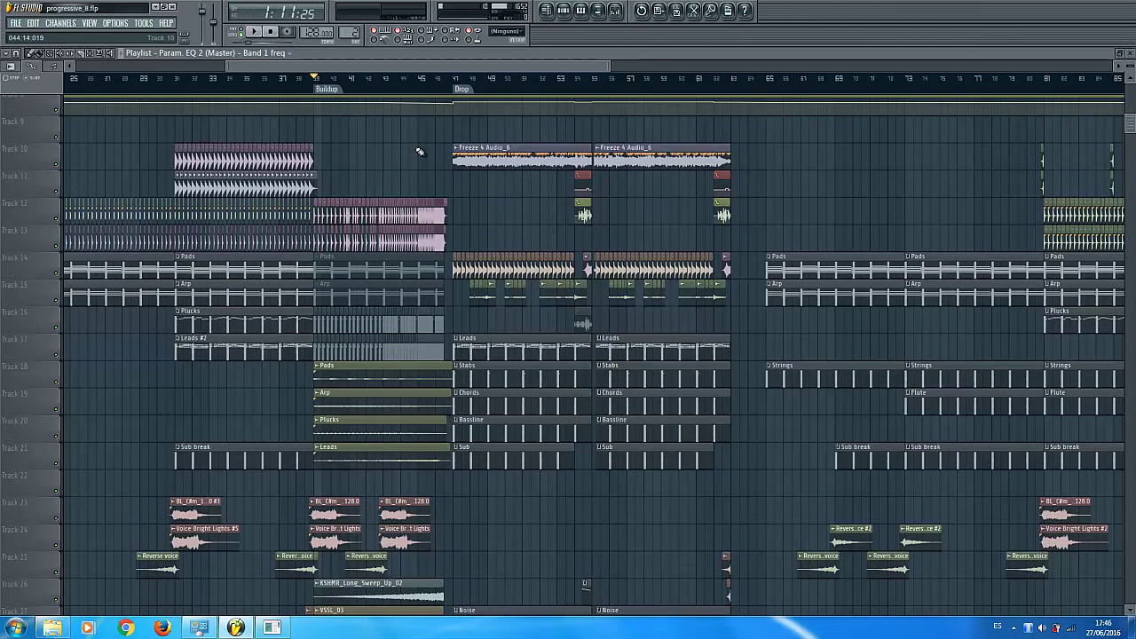
pyautogui.scroll(1, 418, 151)
pyautogui.click(376, 98)
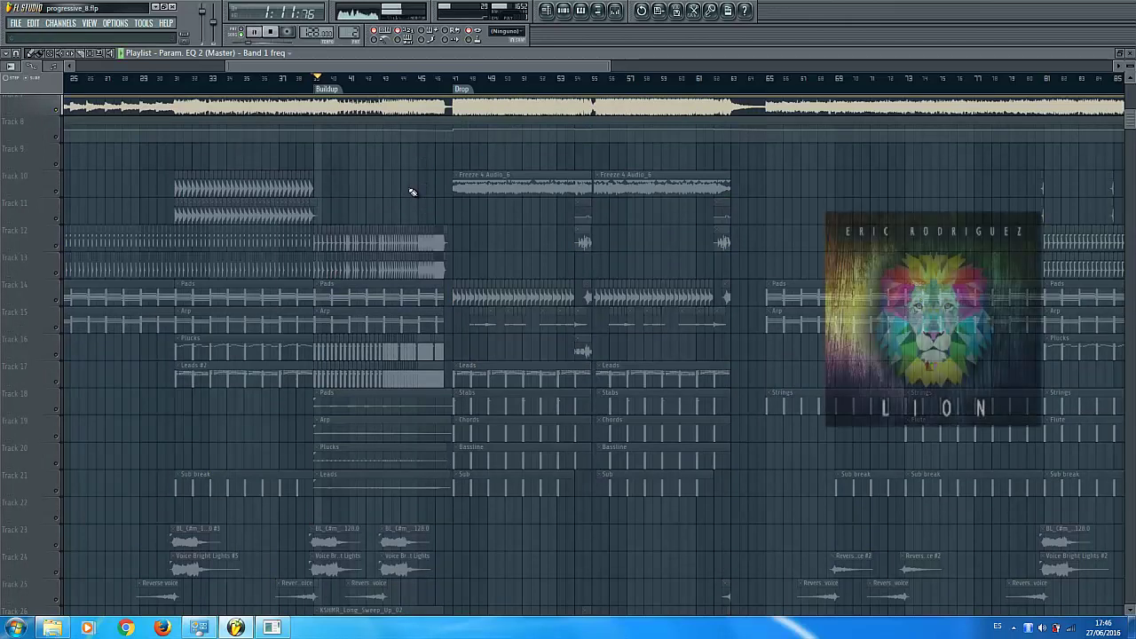
pyautogui.press('space')
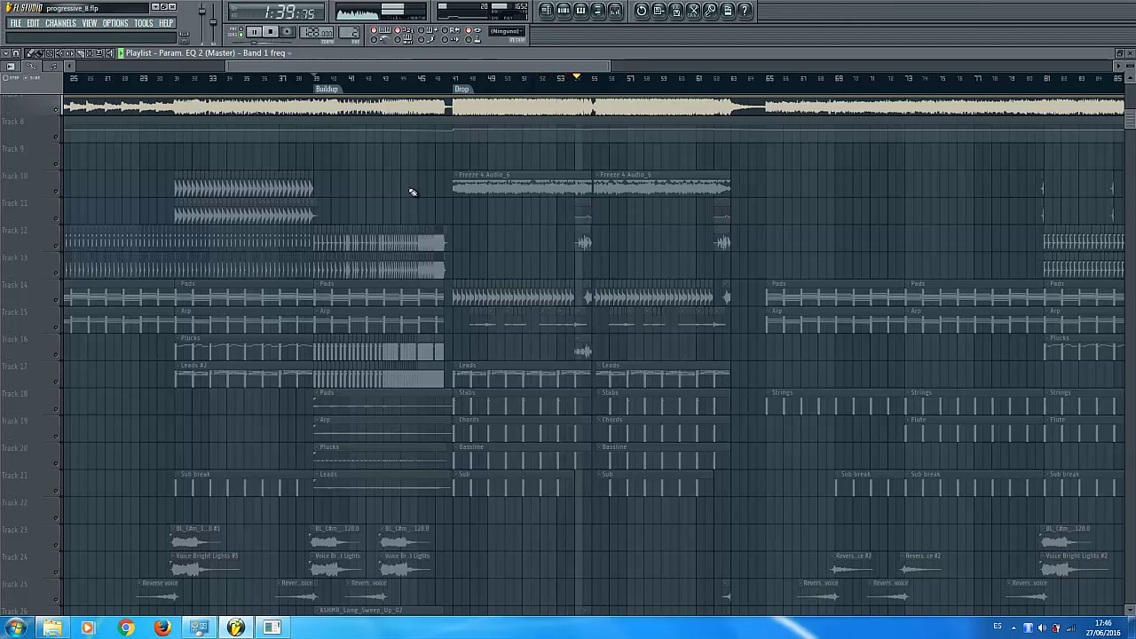
pyautogui.click(272, 33)
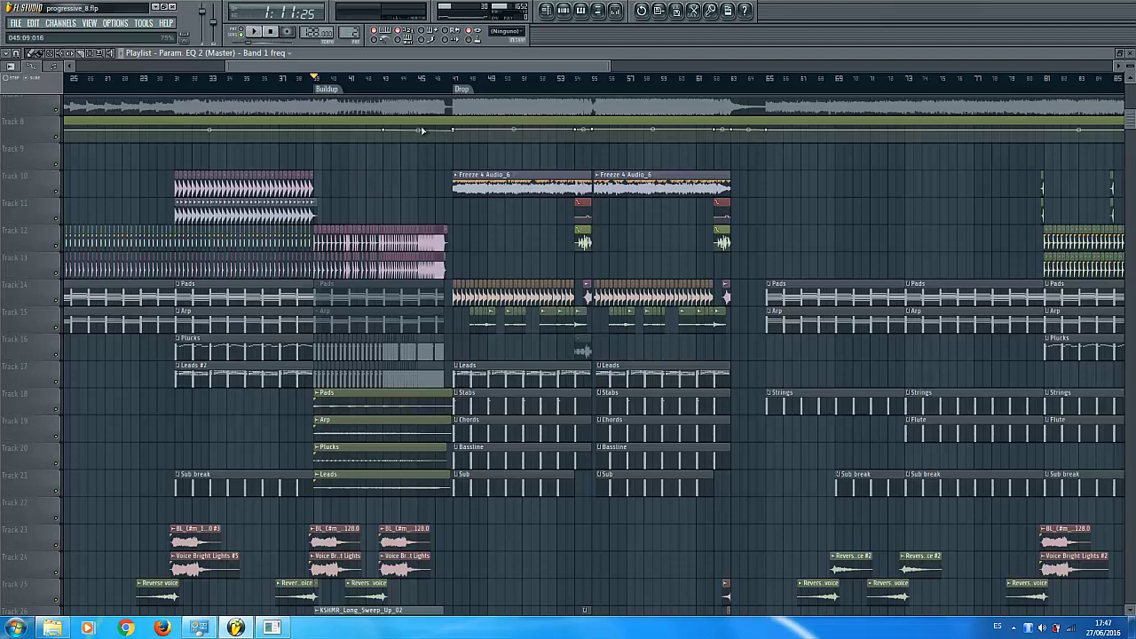
# Step: Solo the two snare layers on Track 12 and Track 13 in the Buildup section
pyautogui.scroll(3, 398, 79)
pyautogui.scroll(-1, 394, 137)
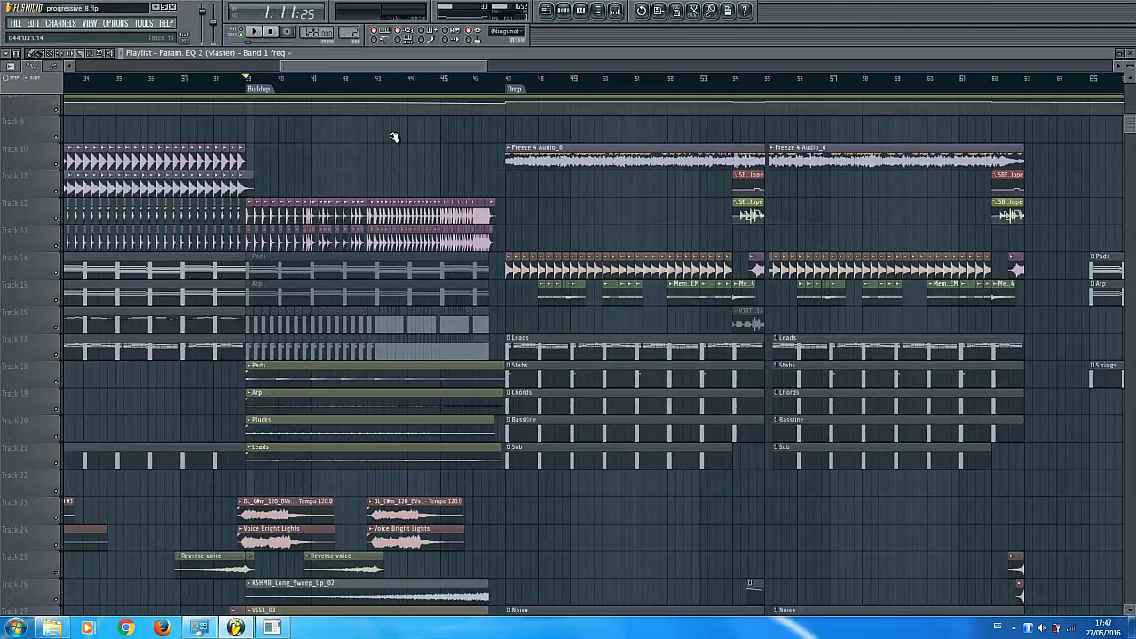
pyautogui.scroll(4, 315, 93)
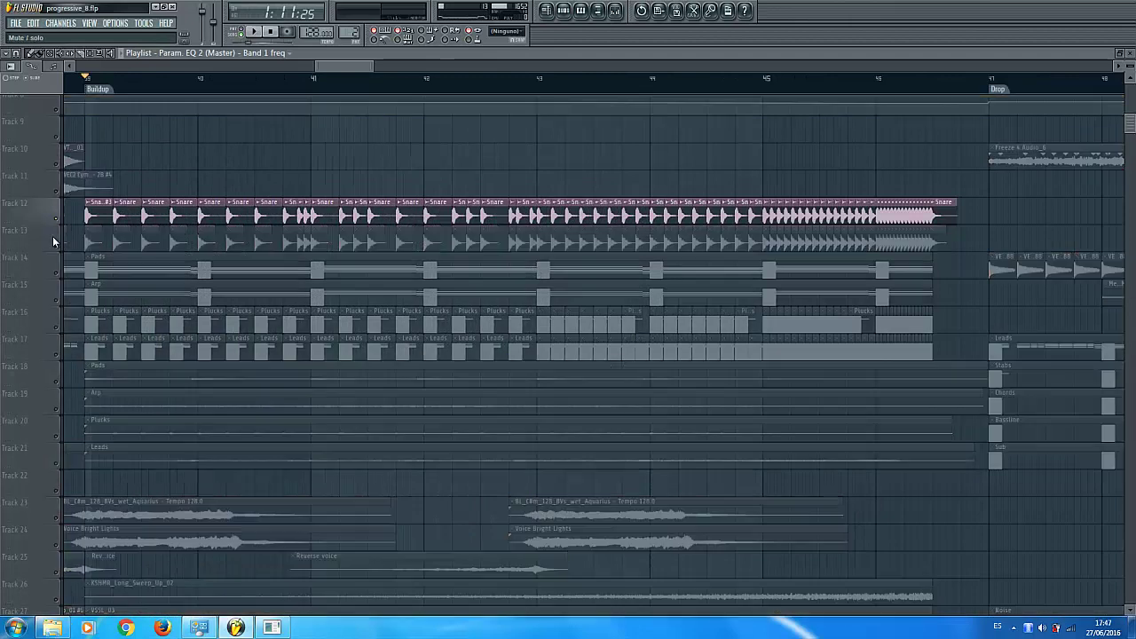
pyautogui.click(52, 236)
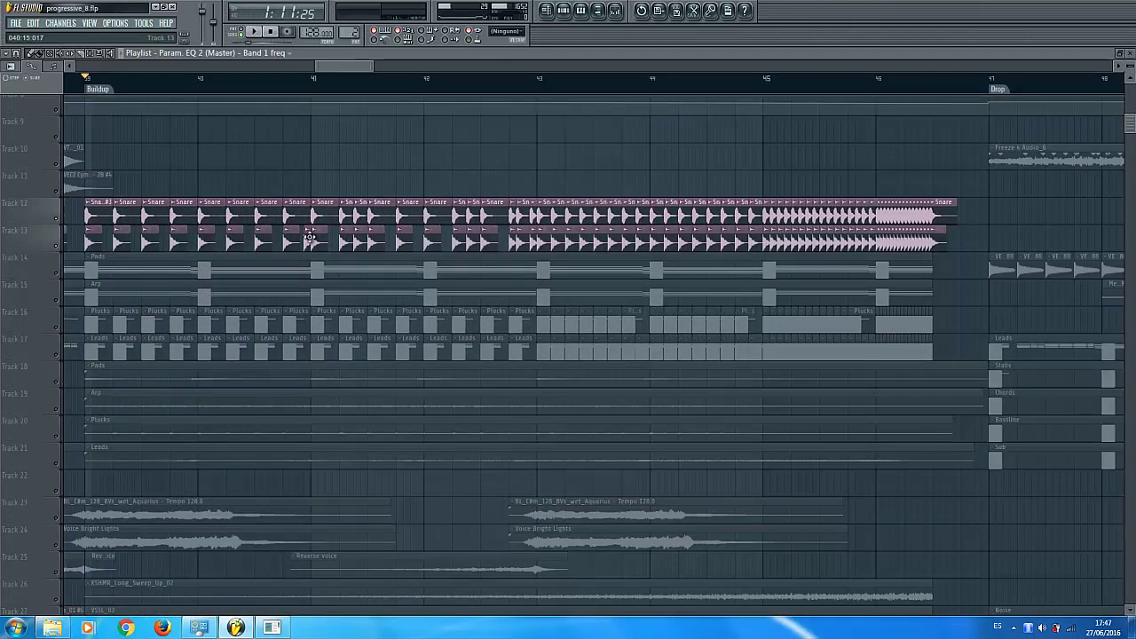
# Step: Delete the extra snare hits leading into bars 41 and 43 on Tracks 12 and 13, and play the start of the buildup
pyautogui.moveTo(309, 215); pyautogui.dragTo(536, 224)
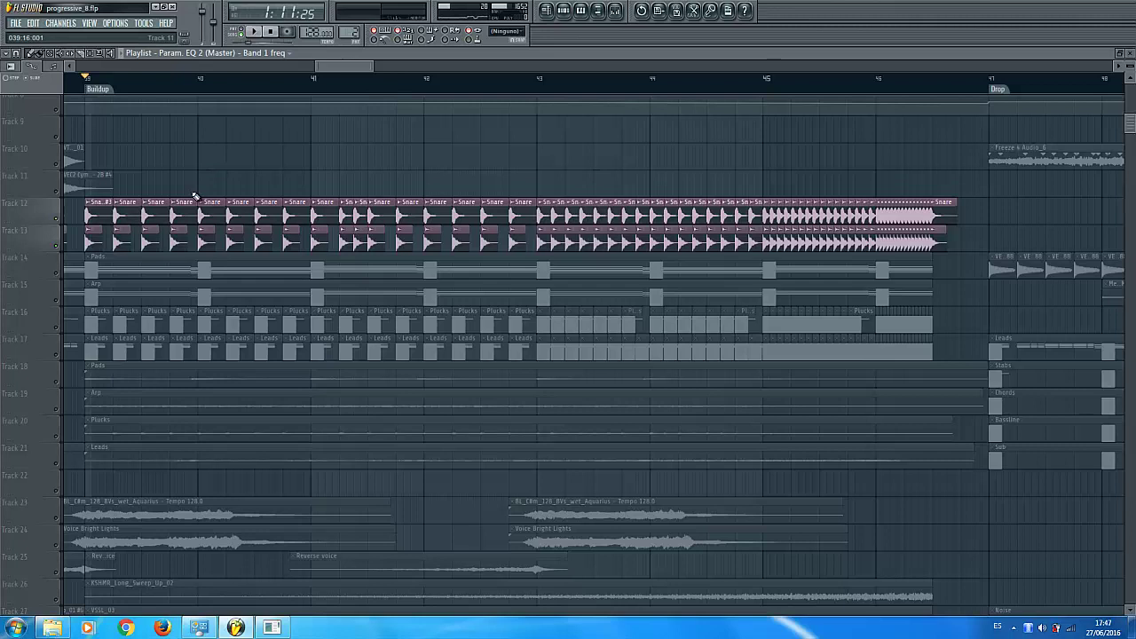
pyautogui.scroll(-1, 381, 90)
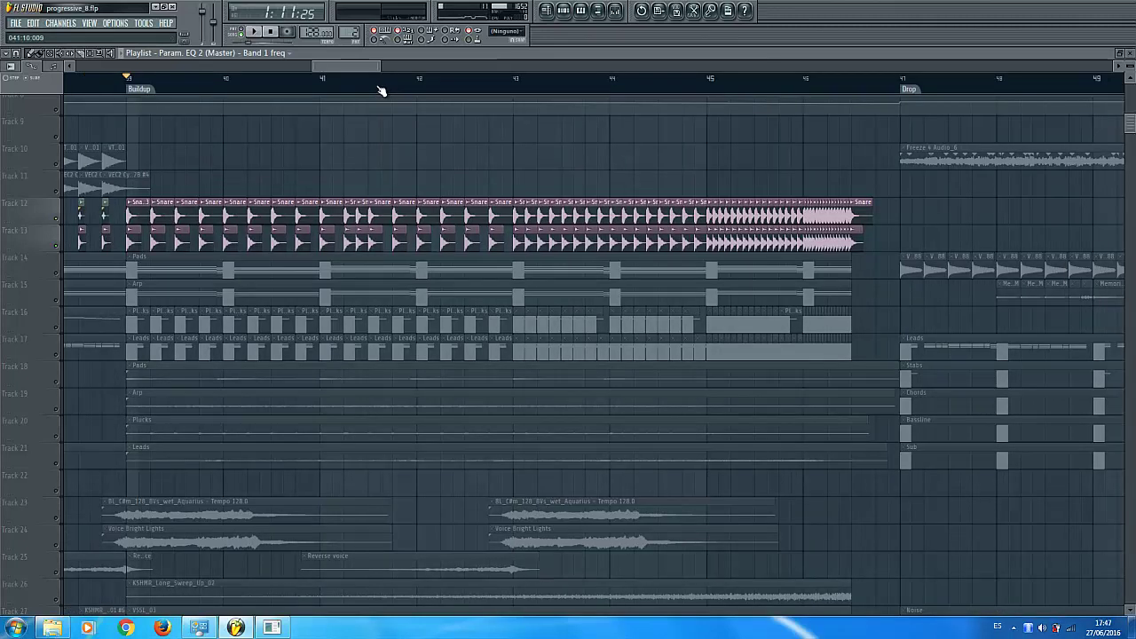
pyautogui.press('space')
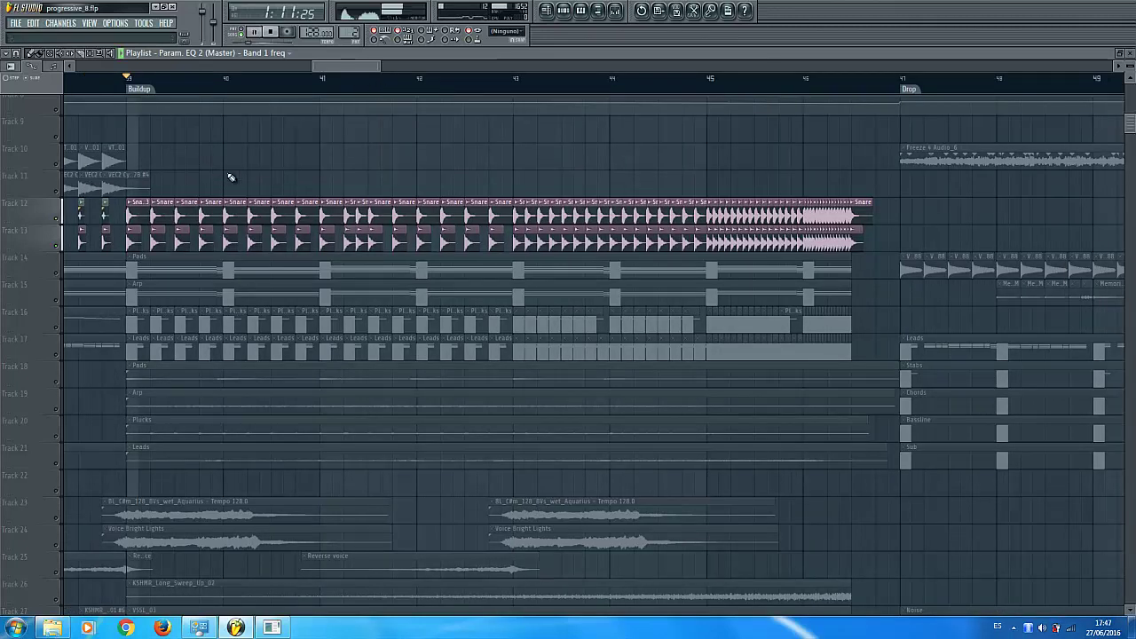
pyautogui.press('space')
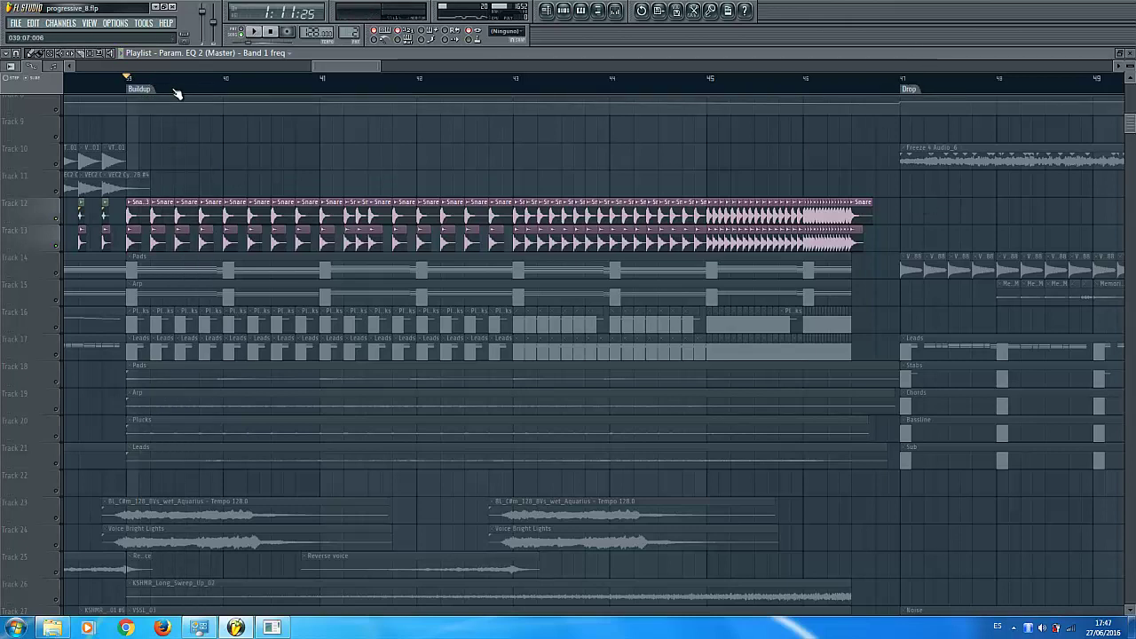
# Step: Audition the snare layers on Track 12 and Track 13 separately, and leave both of them audible
pyautogui.scroll(2, 187, 94)
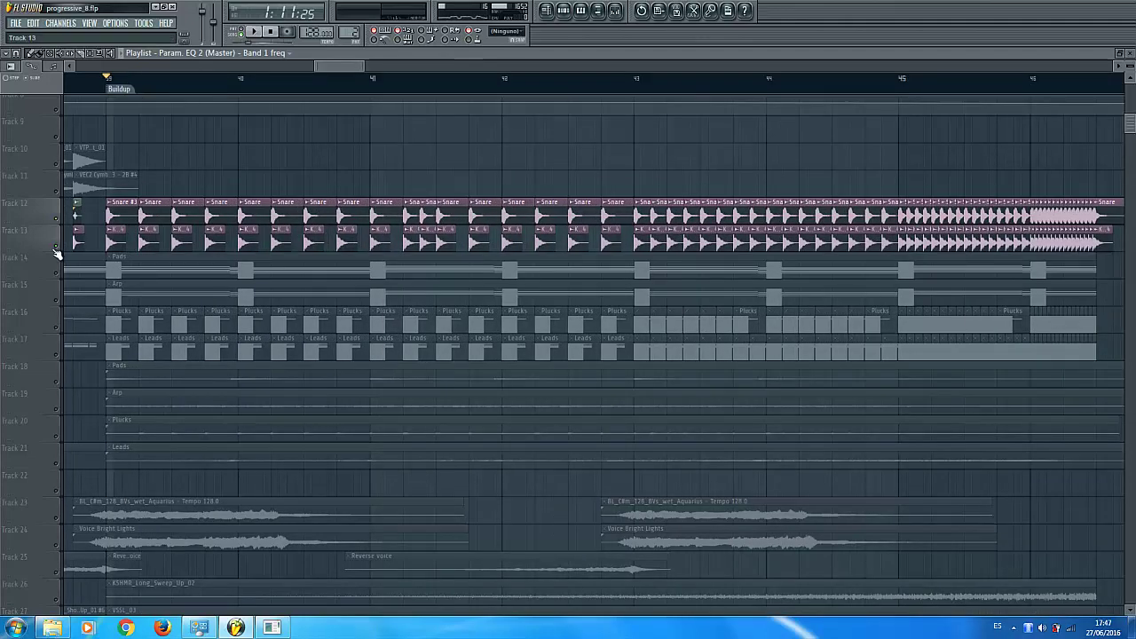
pyautogui.click(56, 219)
pyautogui.scroll(3, 97, 91)
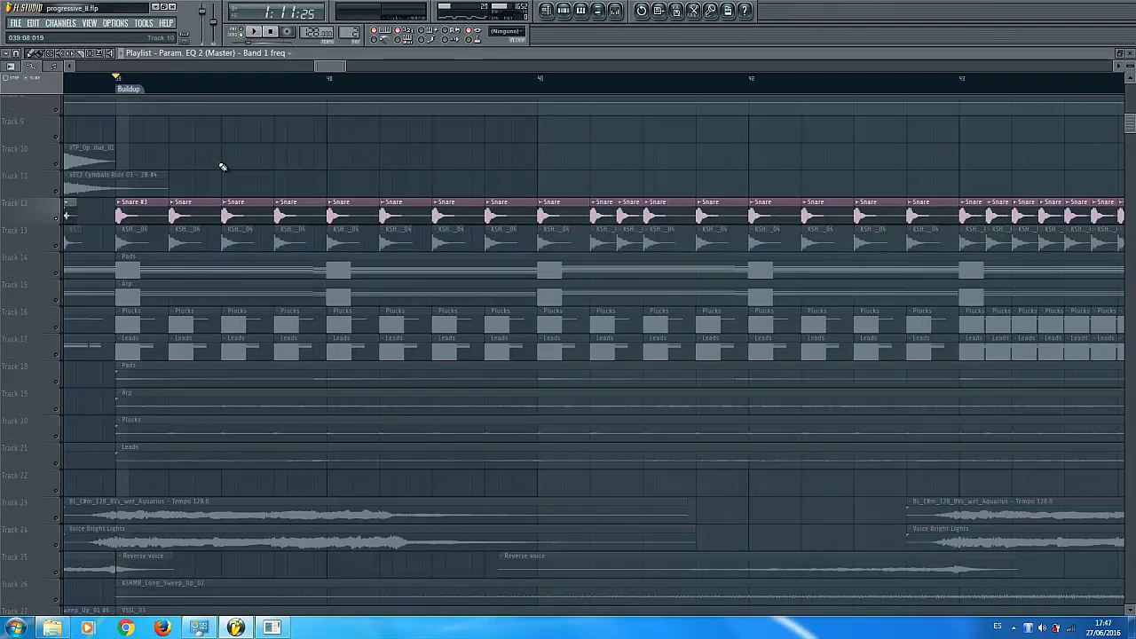
pyautogui.press('space')
pyautogui.click(59, 246)
pyautogui.click(59, 219)
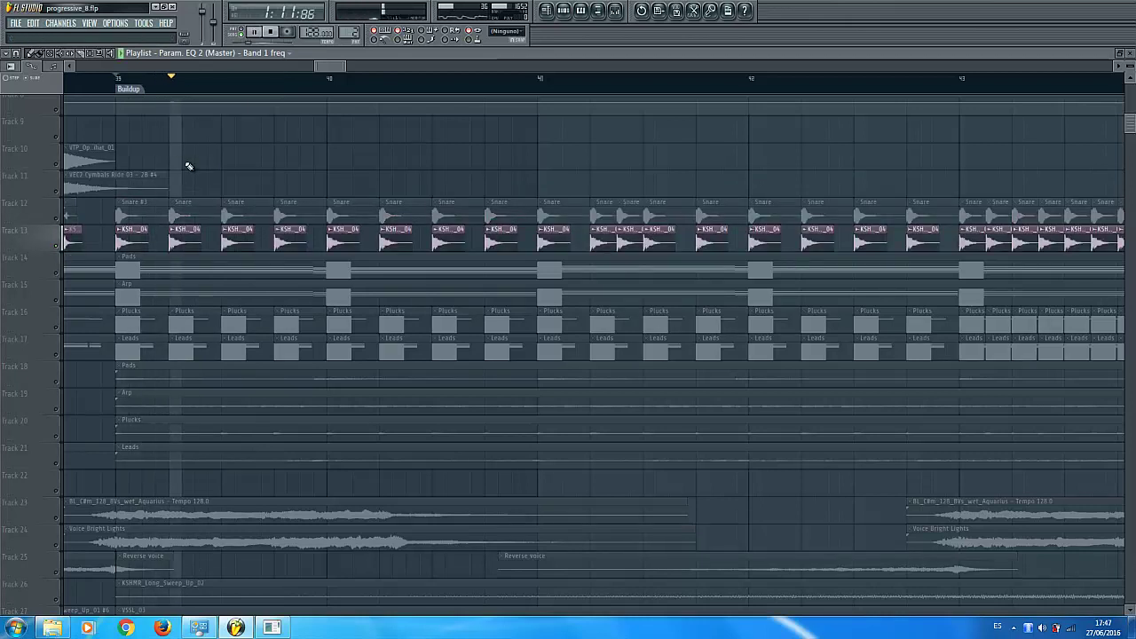
pyautogui.click(62, 218)
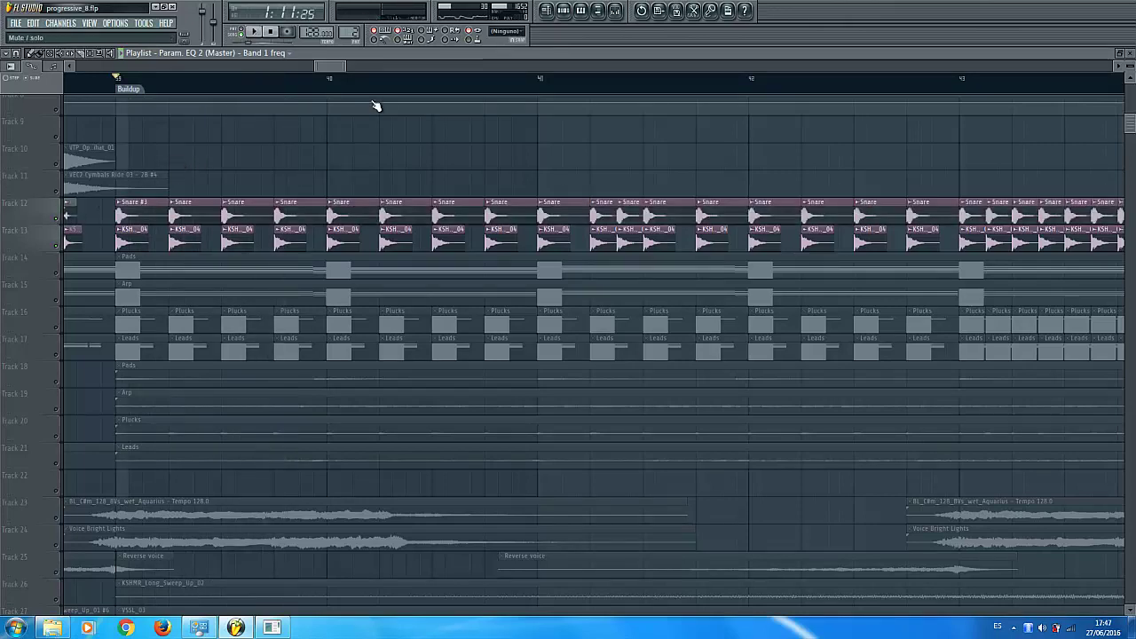
# Step: Open the mixer, inspect the effects chain of the SNARE LOOP channel, and close the mixer
pyautogui.scroll(-2, 348, 67)
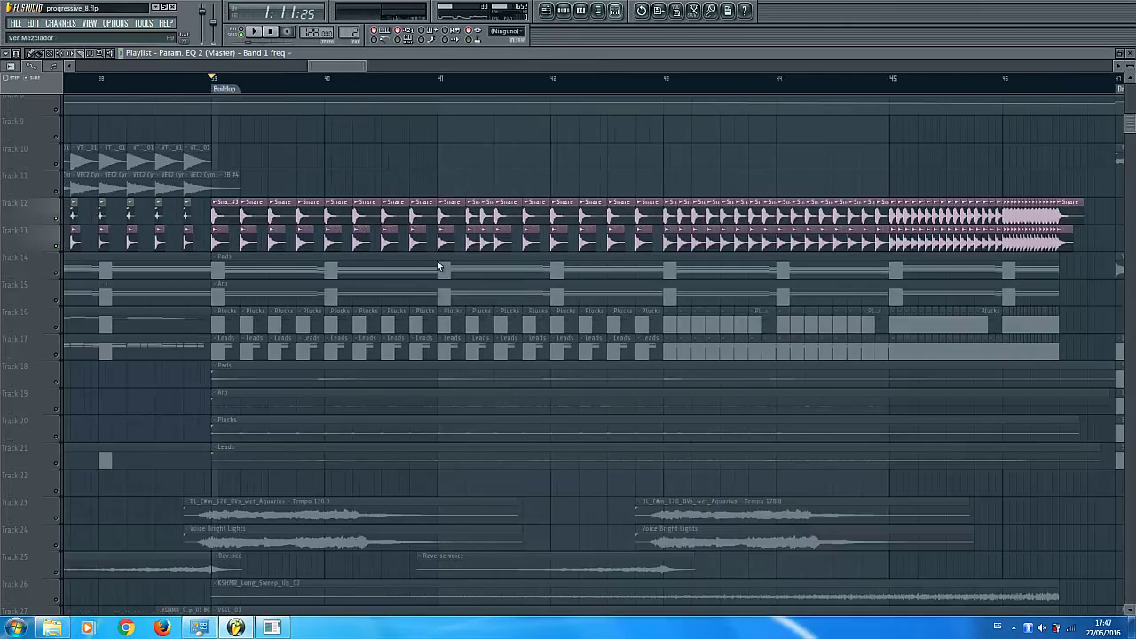
pyautogui.click(615, 11)
pyautogui.click(85, 349)
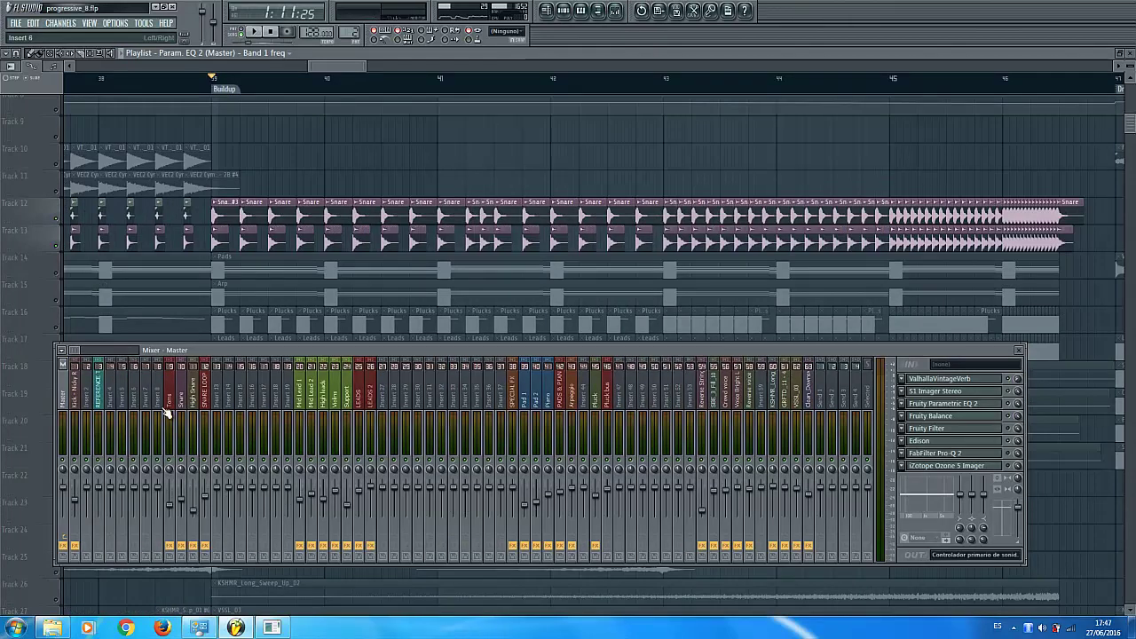
pyautogui.click(205, 399)
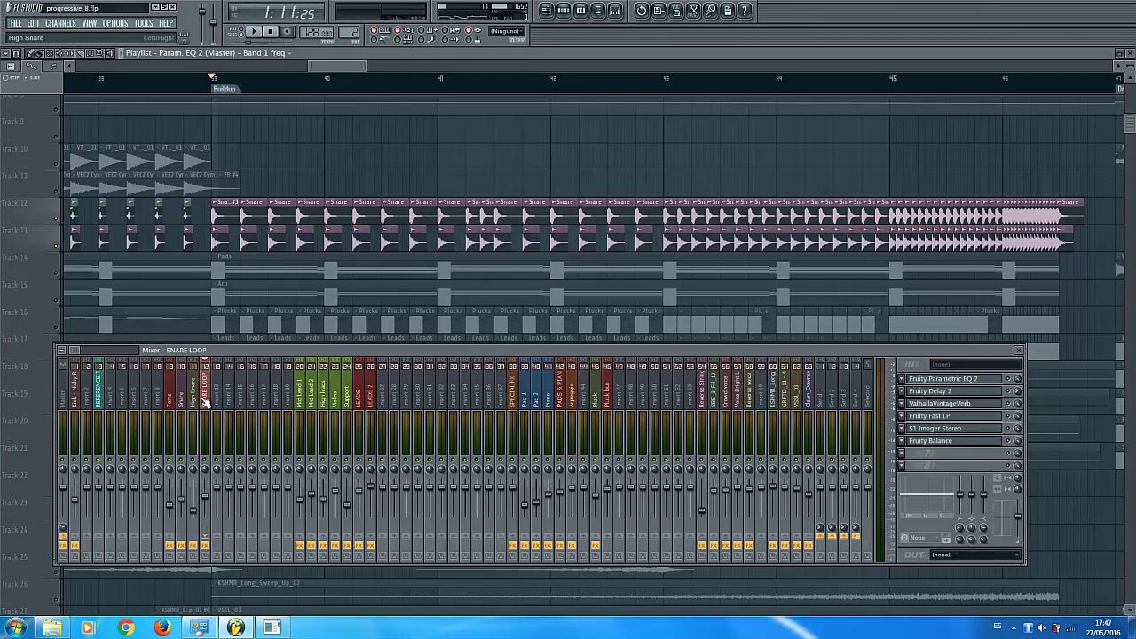
pyautogui.click(1018, 350)
# Step: Play the snare roll from the Buildup marker, skipping ahead to bars 41, 43, 45 and 46, and stop the playback
pyautogui.scroll(-1, 276, 84)
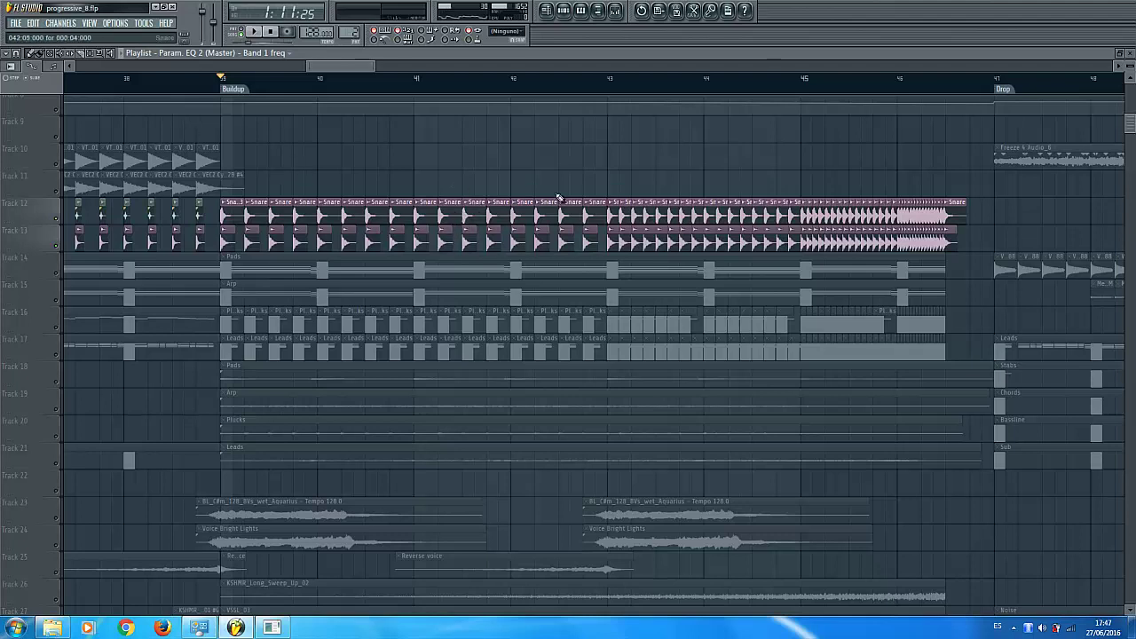
pyautogui.press('space')
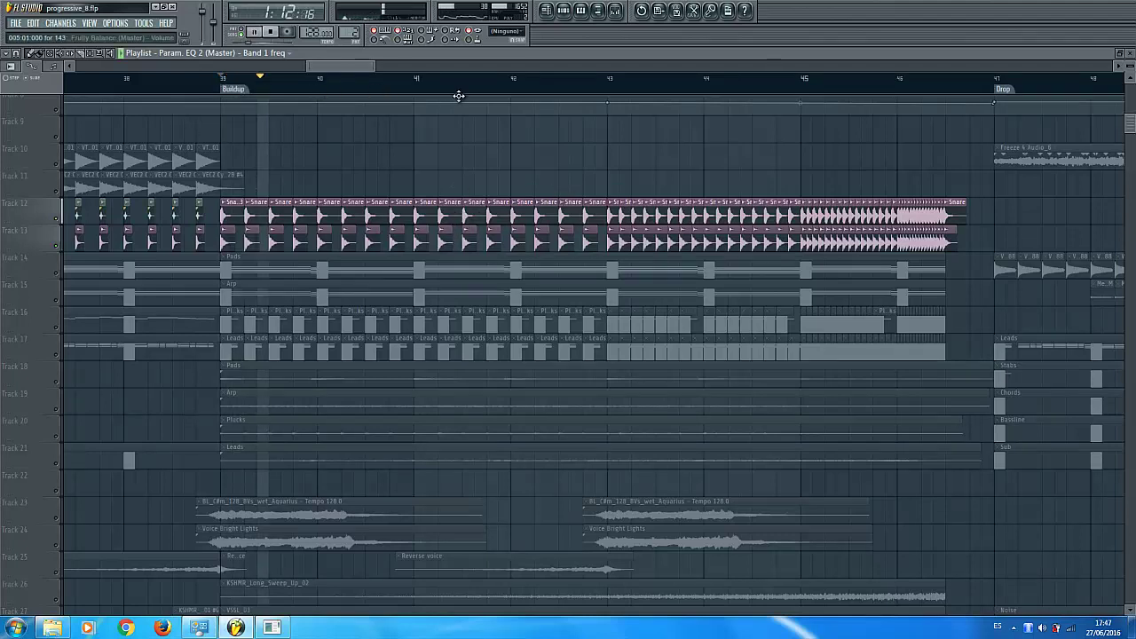
pyautogui.click(419, 92)
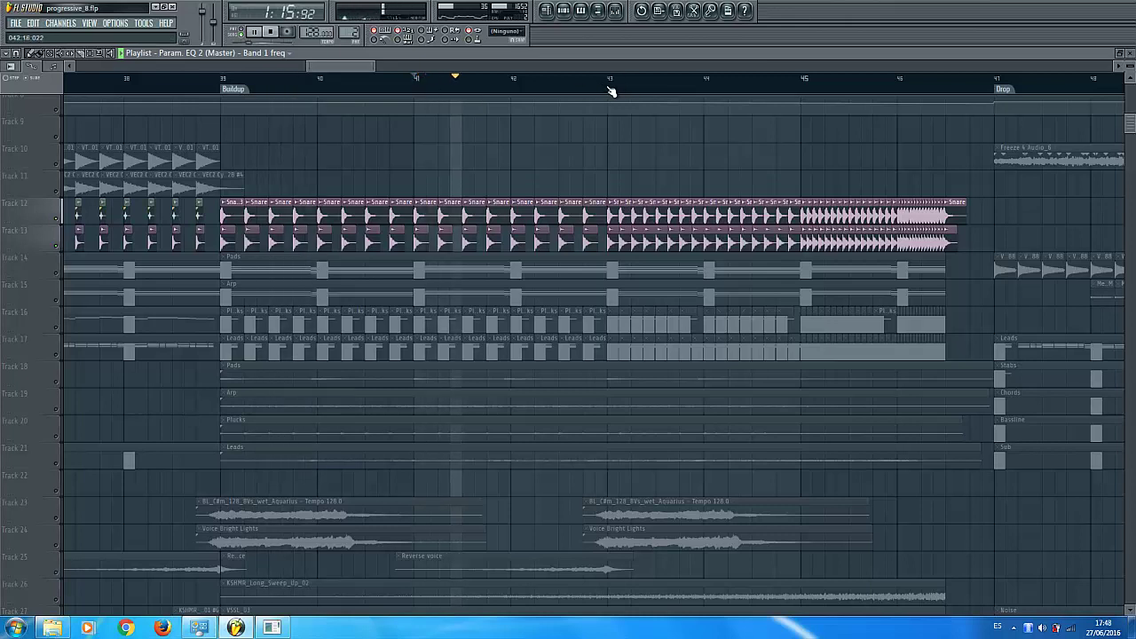
pyautogui.click(611, 94)
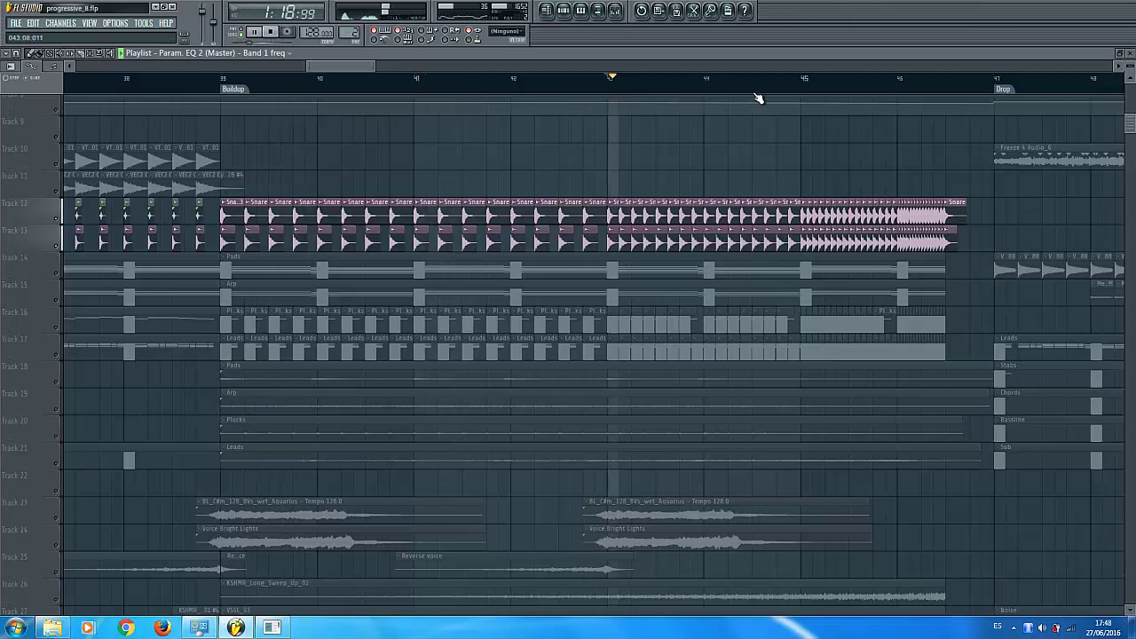
pyautogui.click(804, 94)
pyautogui.click(900, 92)
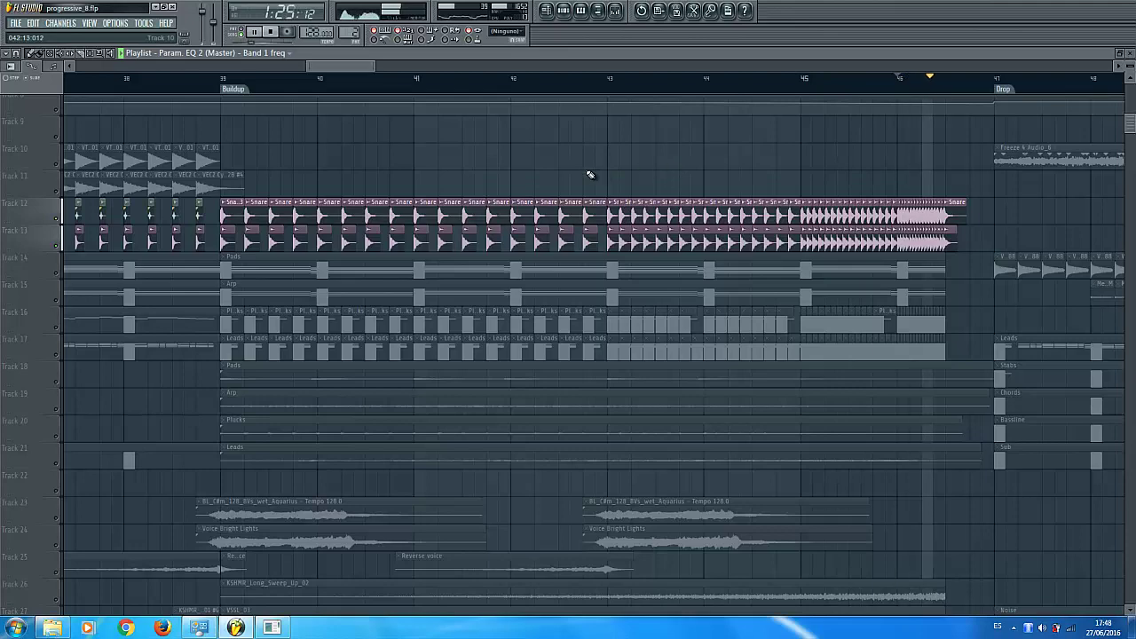
pyautogui.press('space')
# Step: Try adding extra snare hits just before bars 41, 42 and 43 on Tracks 12 and 13, and play them from bar 40
pyautogui.scroll(-2, 355, 88)
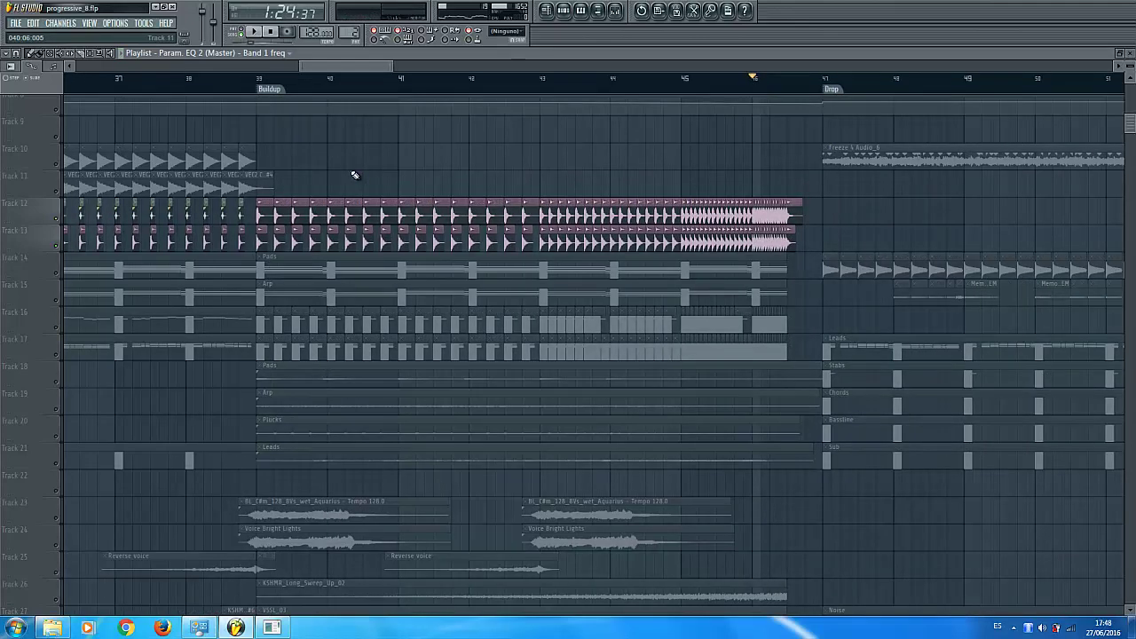
pyautogui.scroll(3, 373, 93)
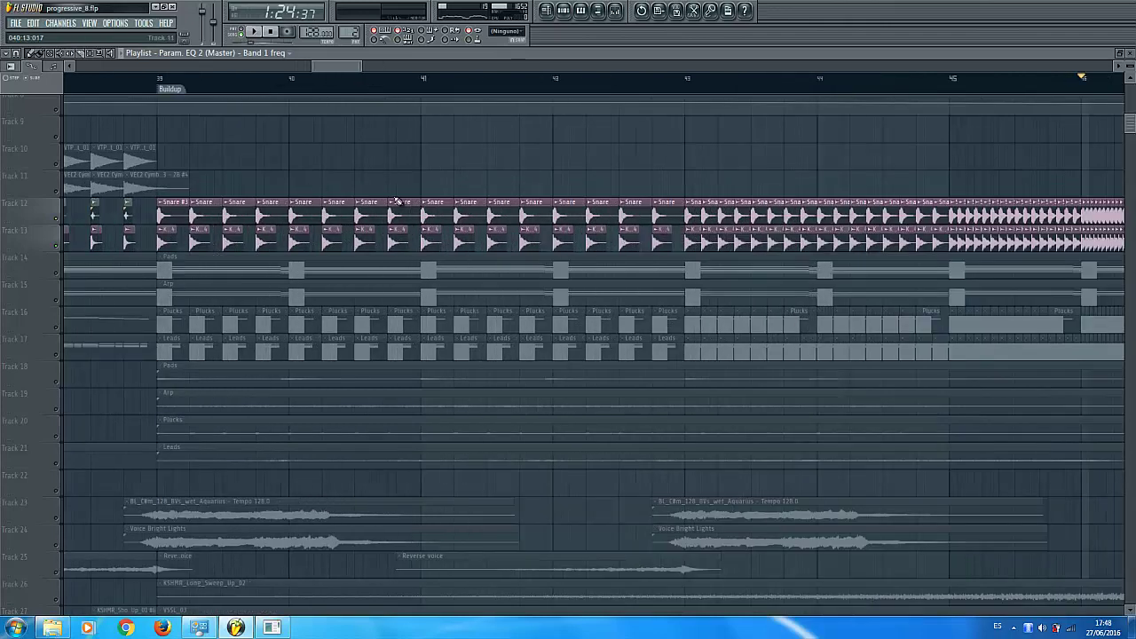
pyautogui.moveTo(387, 171); pyautogui.dragTo(420, 252)
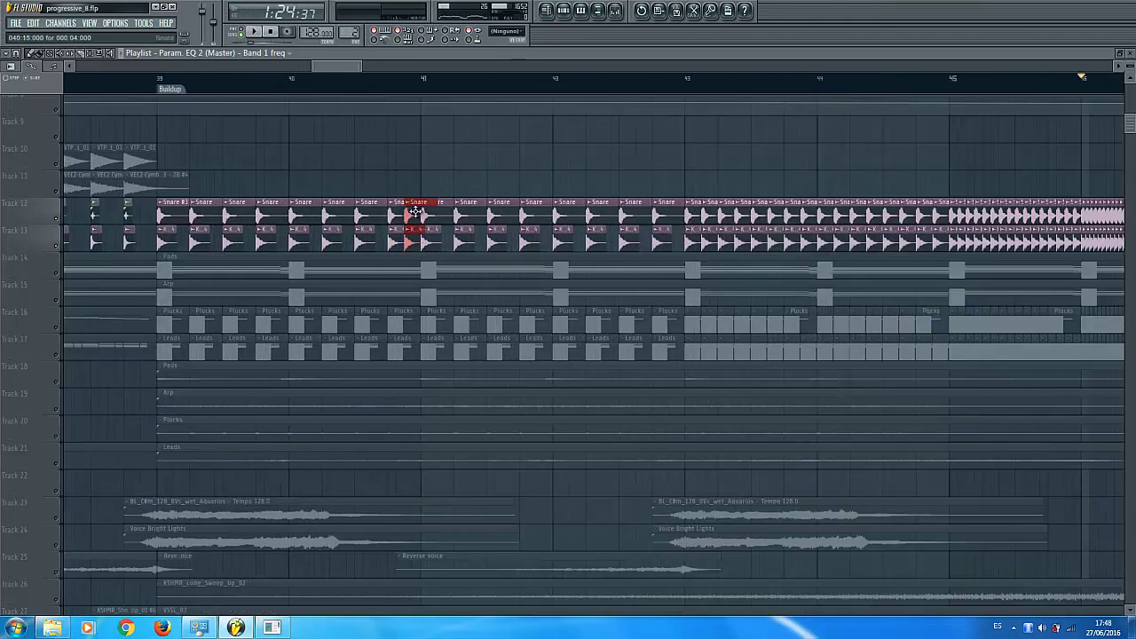
pyautogui.moveTo(411, 207); pyautogui.dragTo(685, 212)
pyautogui.click(333, 86)
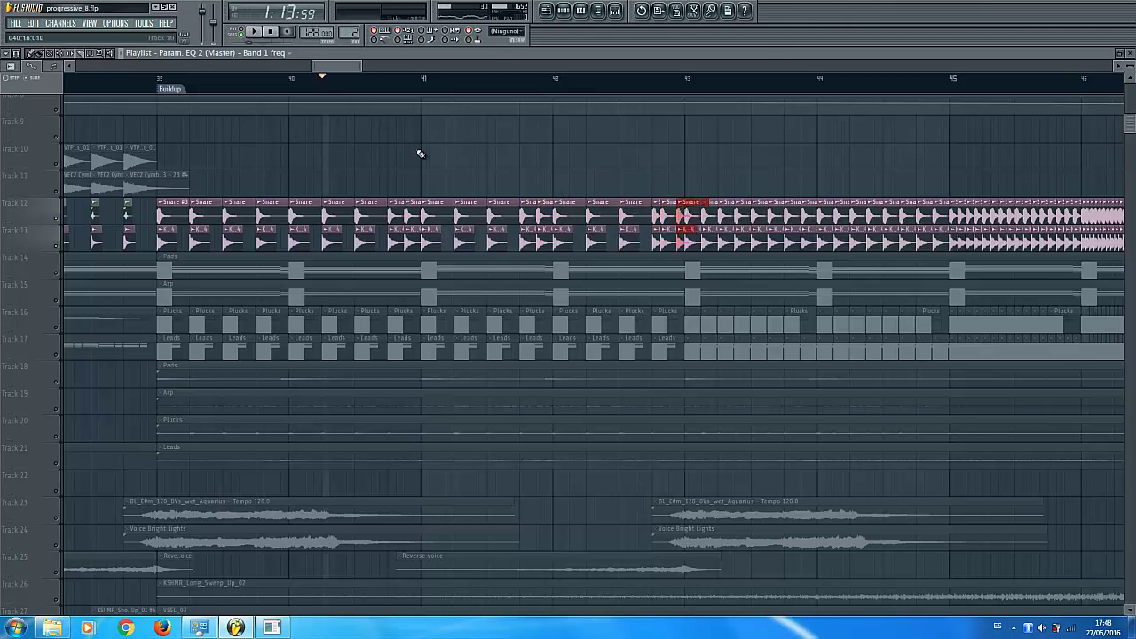
pyautogui.press('space')
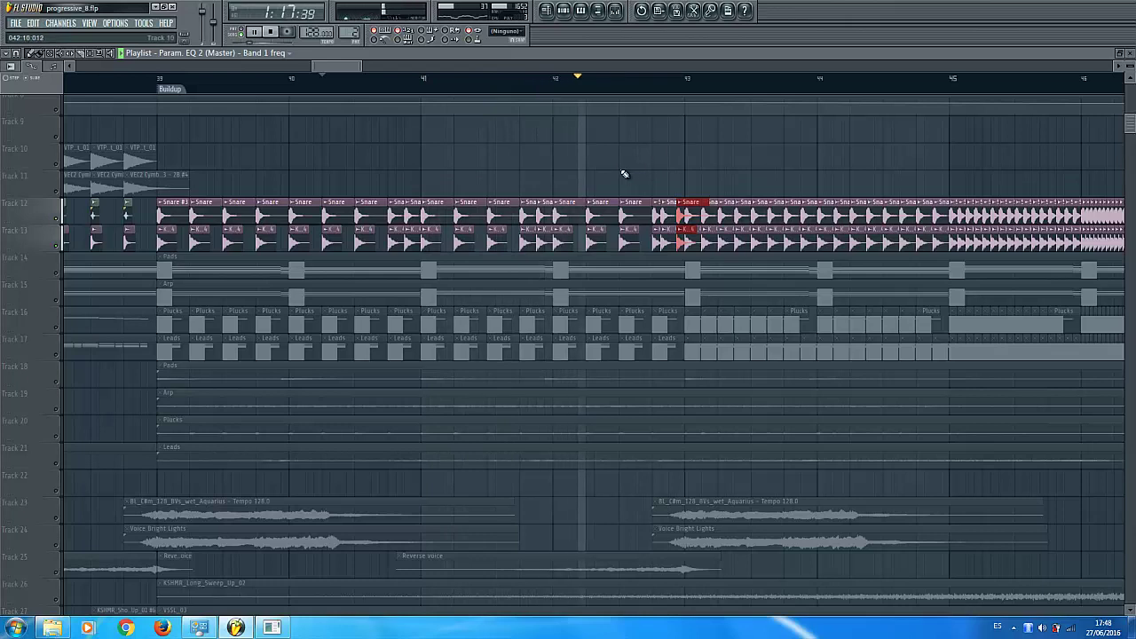
pyautogui.press('space')
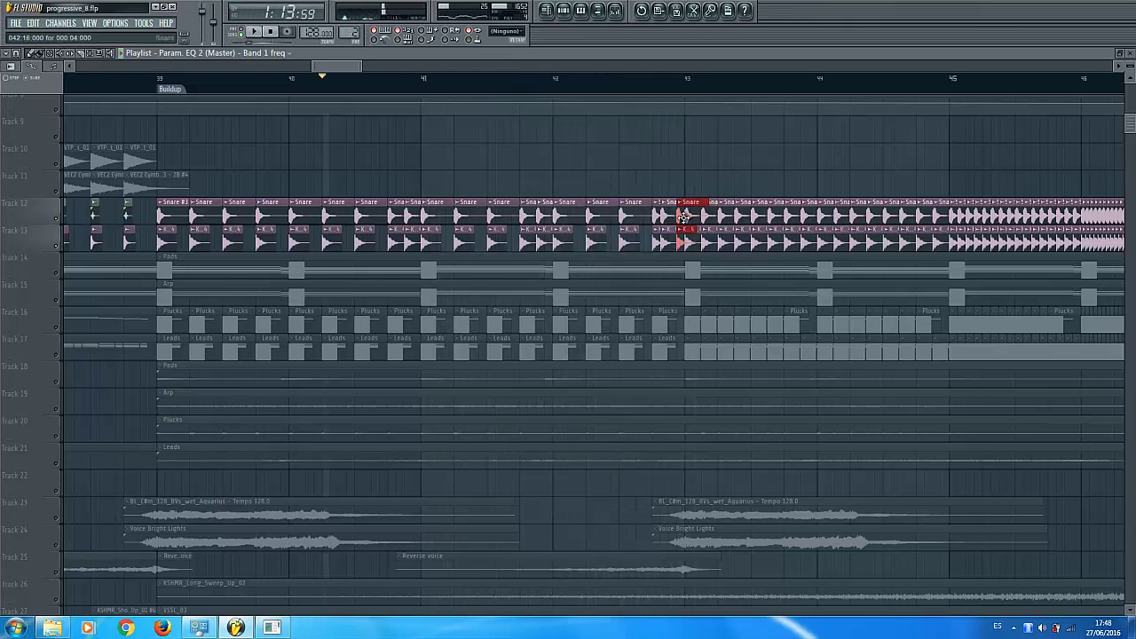
# Step: Delete the extra snare hits just before bars 43, 42 and 41 on Tracks 12 and 13
pyautogui.rightClick(667, 216)
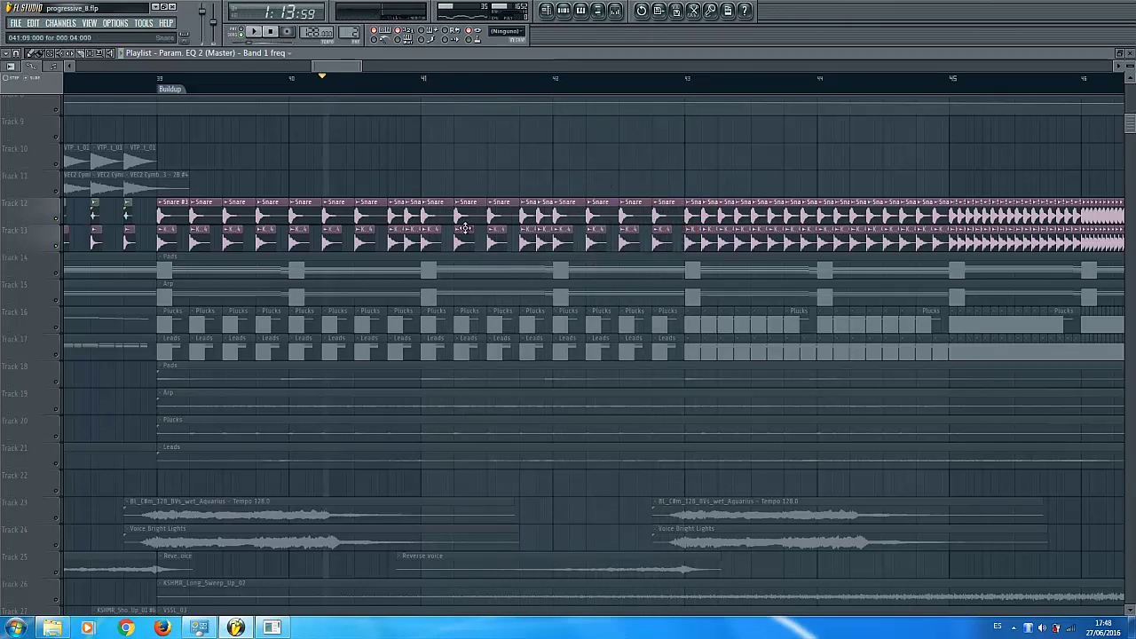
pyautogui.rightClick(539, 216)
pyautogui.rightClick(539, 239)
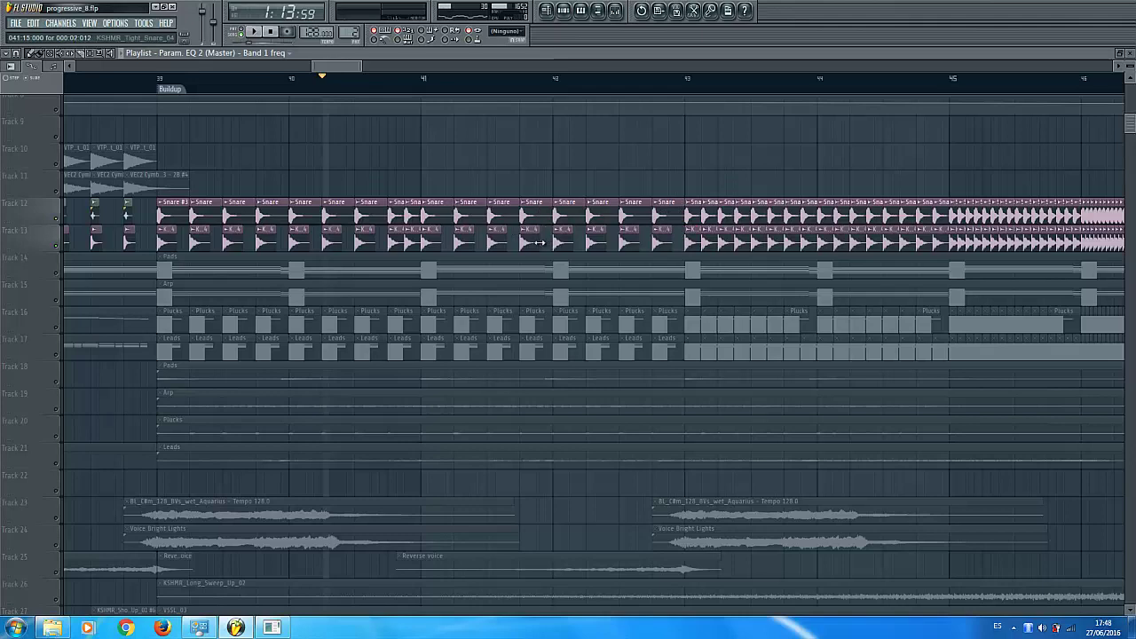
pyautogui.rightClick(410, 215)
pyautogui.rightClick(406, 242)
pyautogui.scroll(-2, 415, 82)
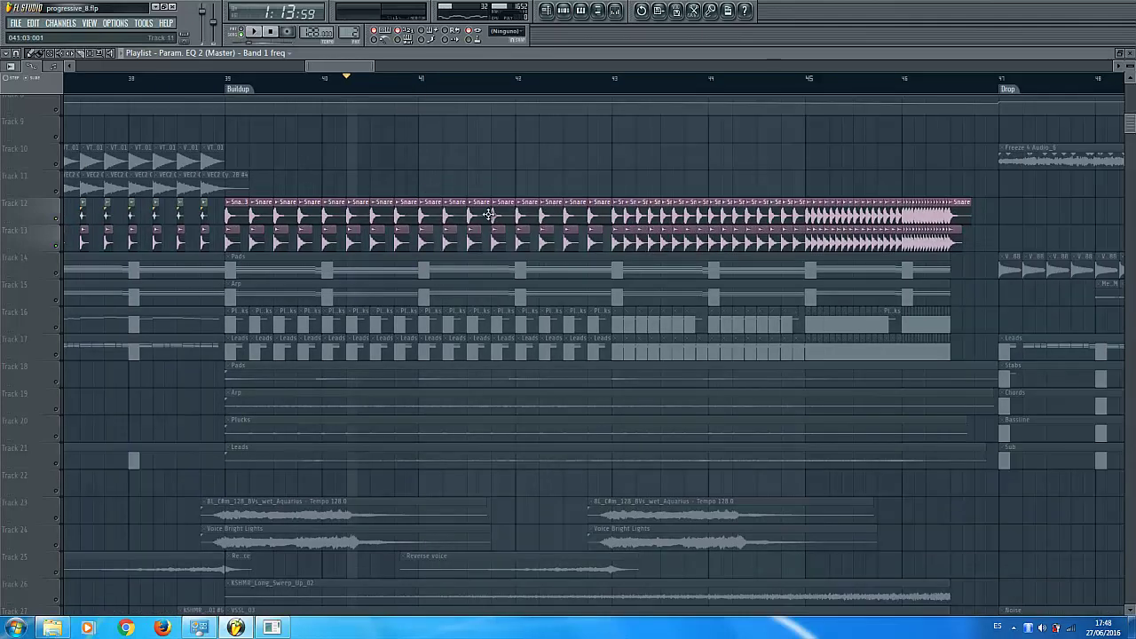
# Step: Isolate Track 14 in the playlist to examine the Pads clips leading into the buildup
pyautogui.scroll(-1, 314, 89)
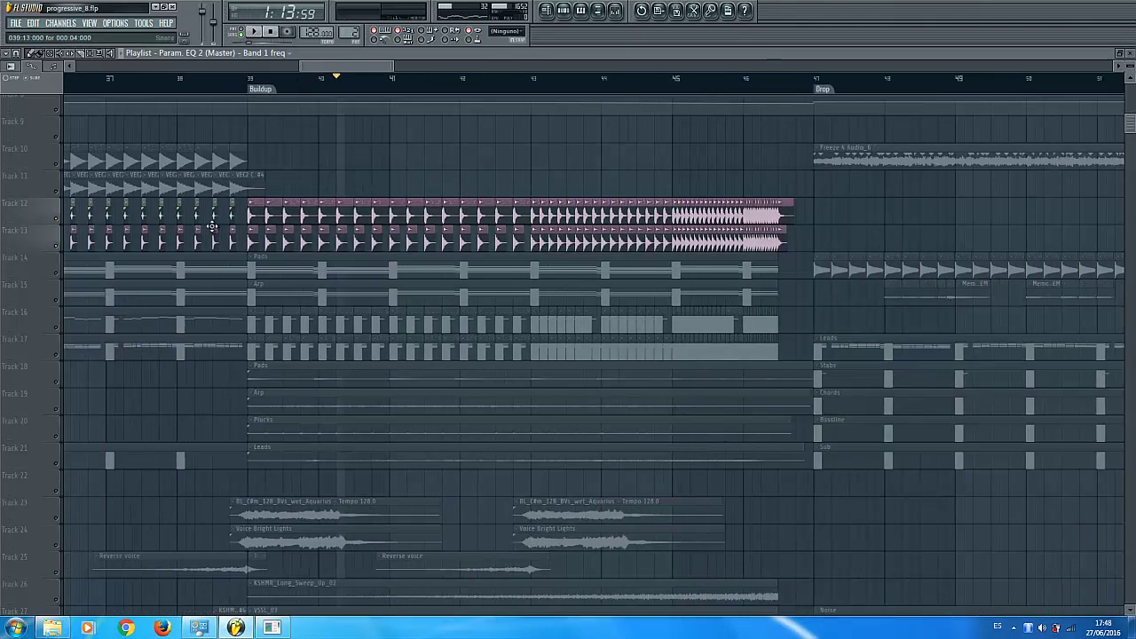
pyautogui.scroll(-1, 315, 82)
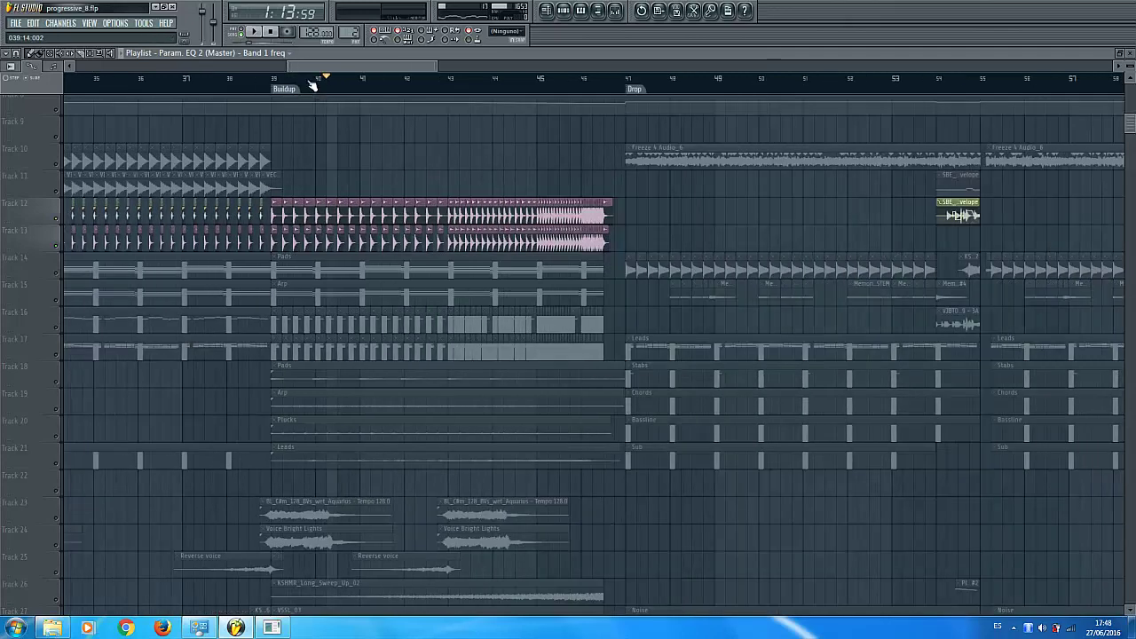
pyautogui.scroll(-1, 313, 85)
pyautogui.hscroll(-2, 305, 67)
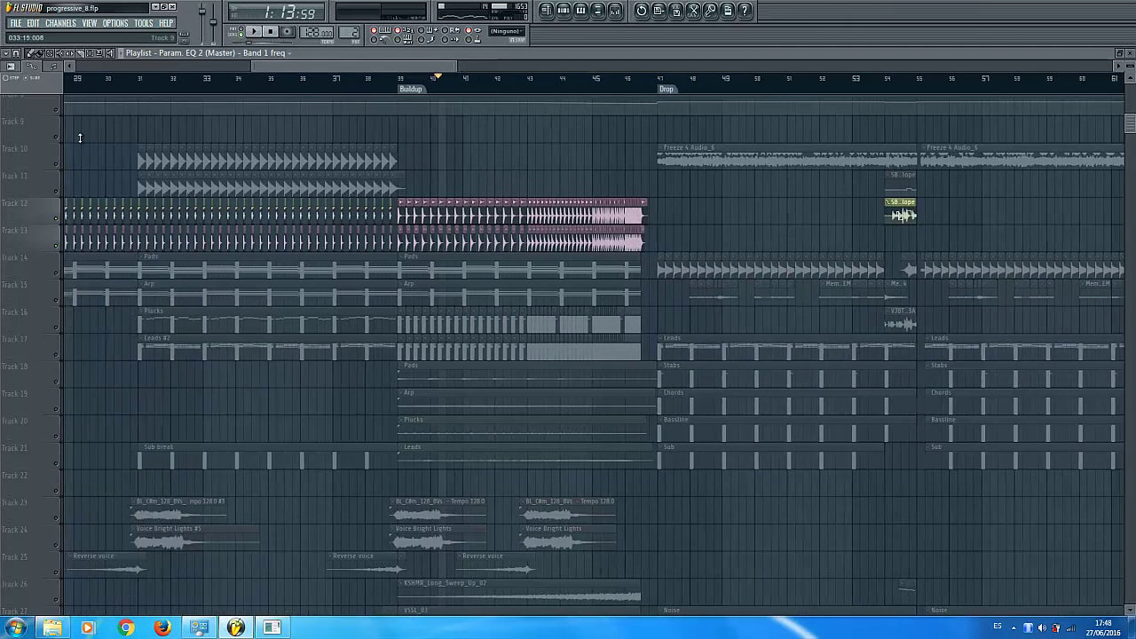
pyautogui.click(56, 268)
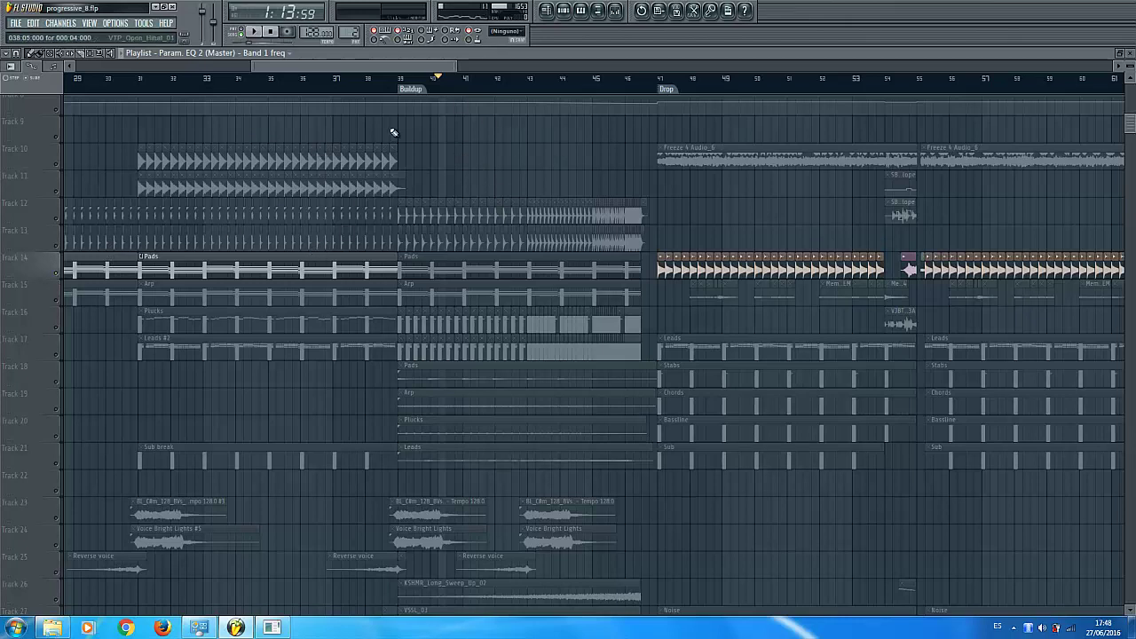
# Step: Isolate Track 18 with the Pads audio clip and play it from the Buildup marker
pyautogui.scroll(-1, 417, 86)
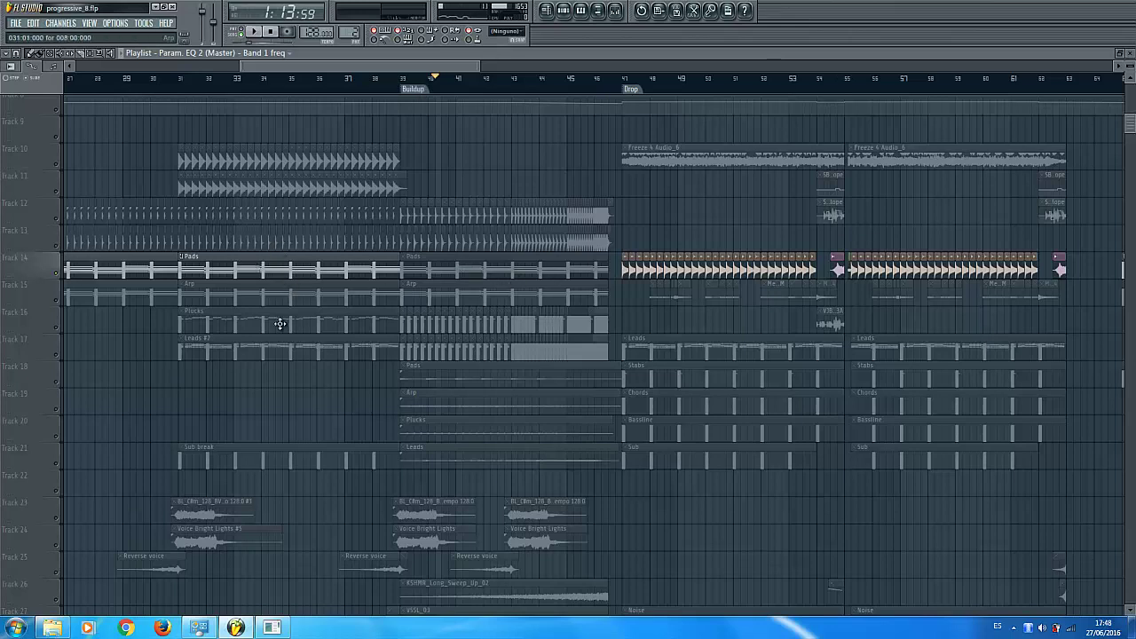
pyautogui.scroll(-2, 232, 452)
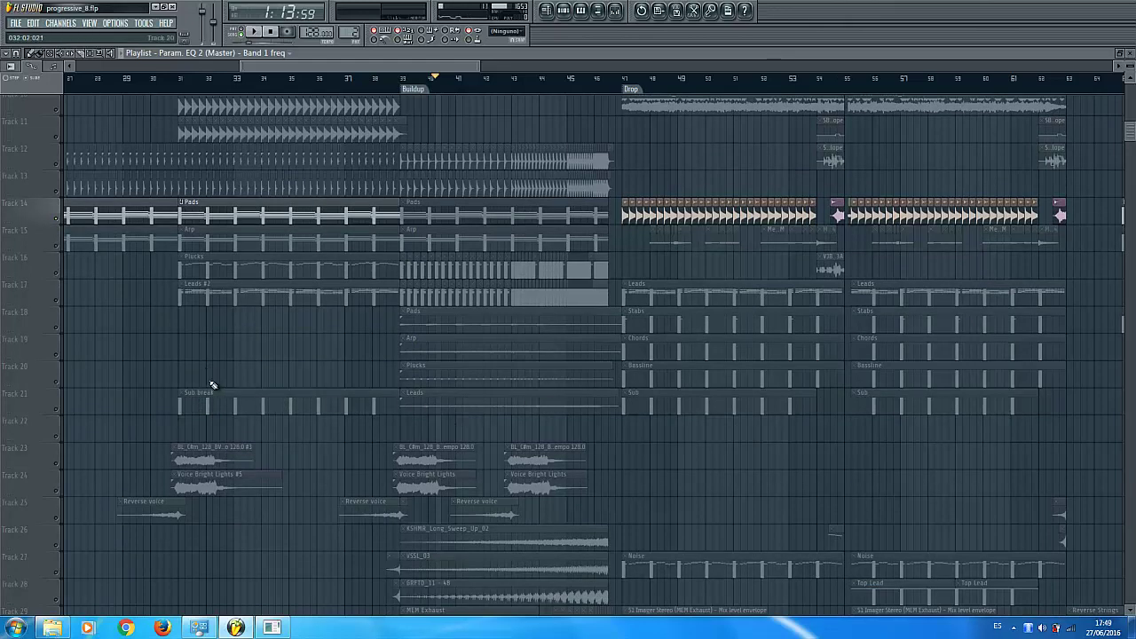
pyautogui.click(61, 328)
pyautogui.click(408, 78)
pyautogui.press('space')
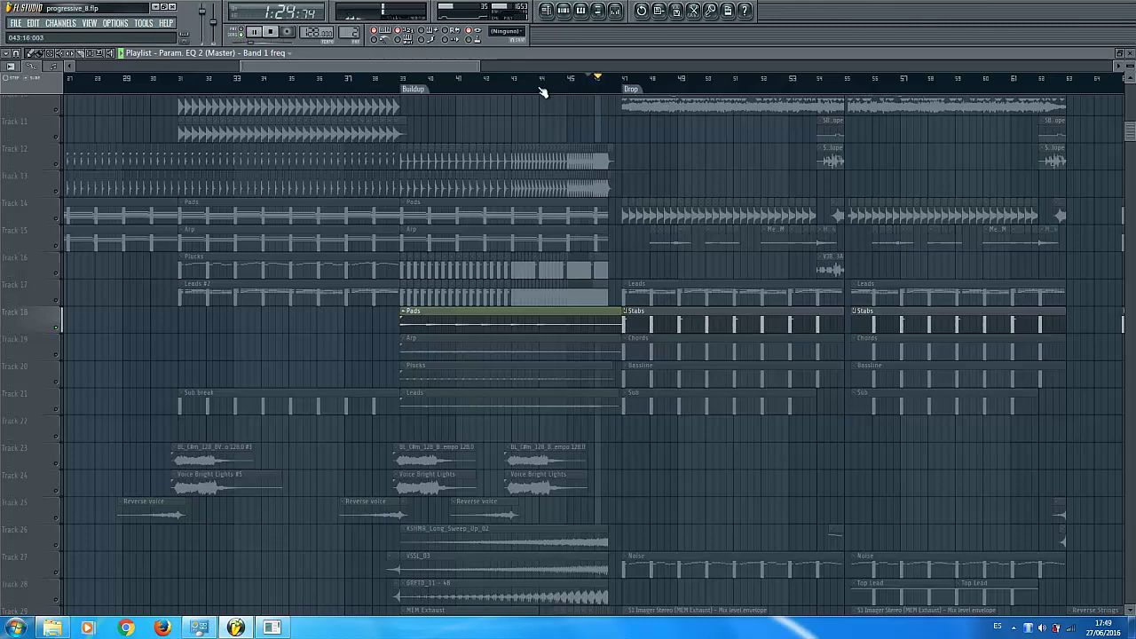
# Step: Play the Arp clip on Track 19 alone from the Buildup marker, skipping ahead to bar 45, and re-enable Track 18
pyautogui.scroll(-2, 473, 308)
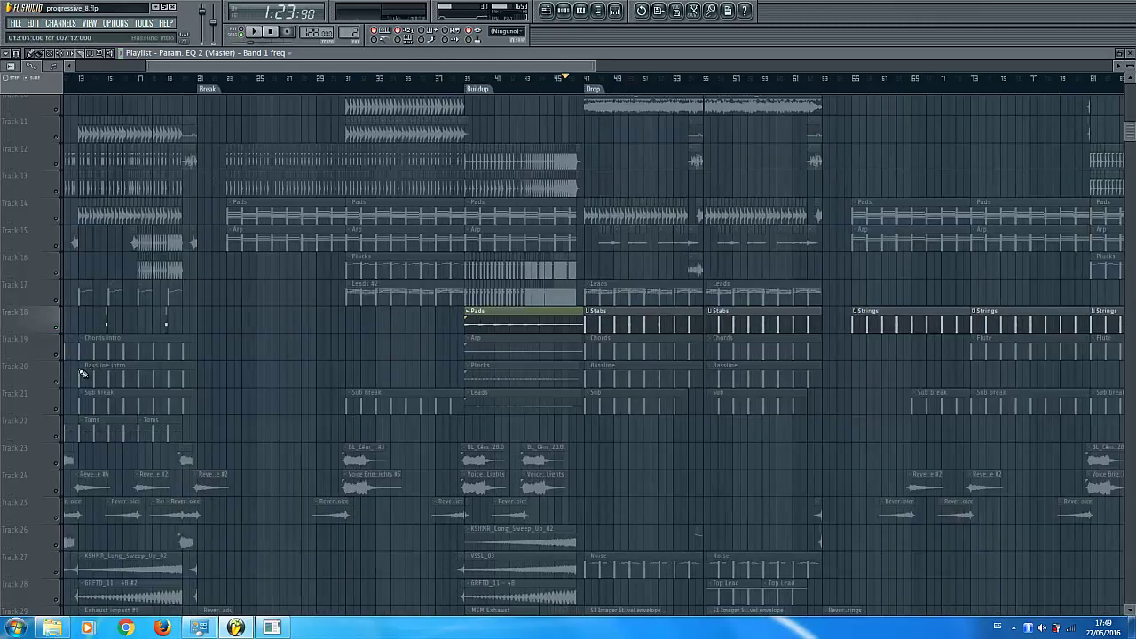
pyautogui.click(56, 354)
pyautogui.click(55, 327)
pyautogui.moveTo(469, 83); pyautogui.dragTo(568, 89)
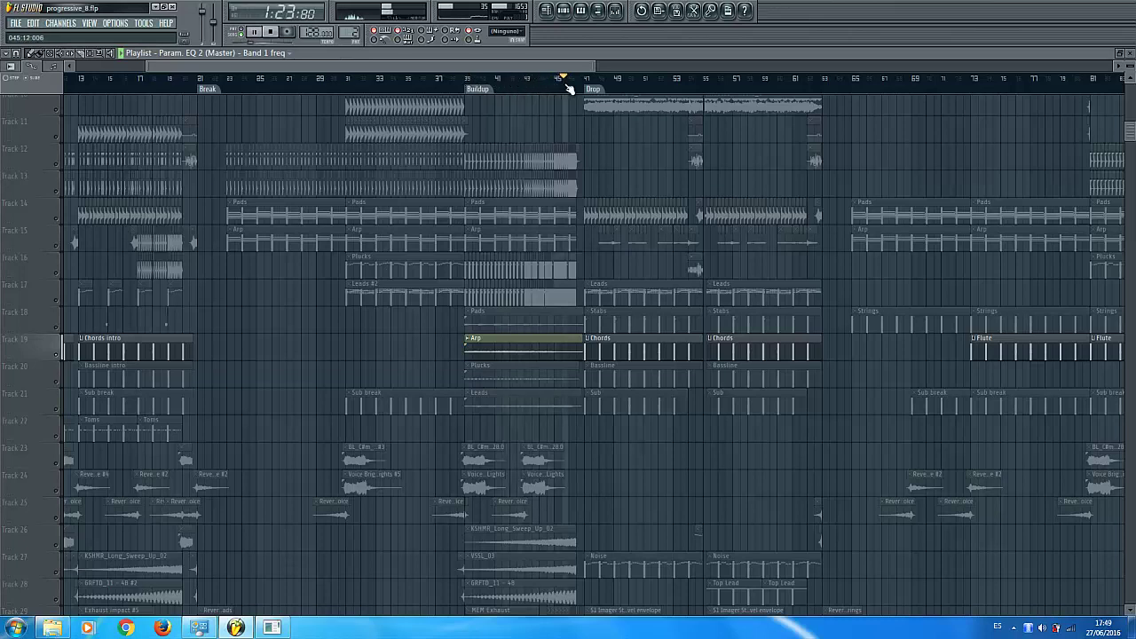
pyautogui.click(56, 328)
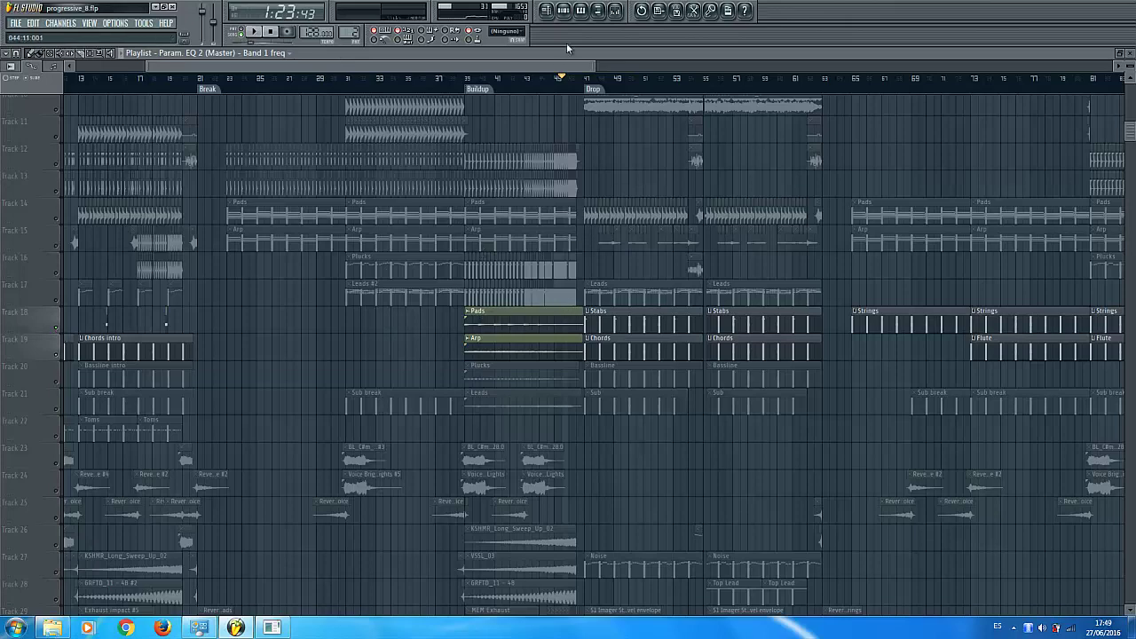
# Step: Mute the Arp clip's Track 19 and the Pads clip's Track 18
pyautogui.scroll(3, 603, 80)
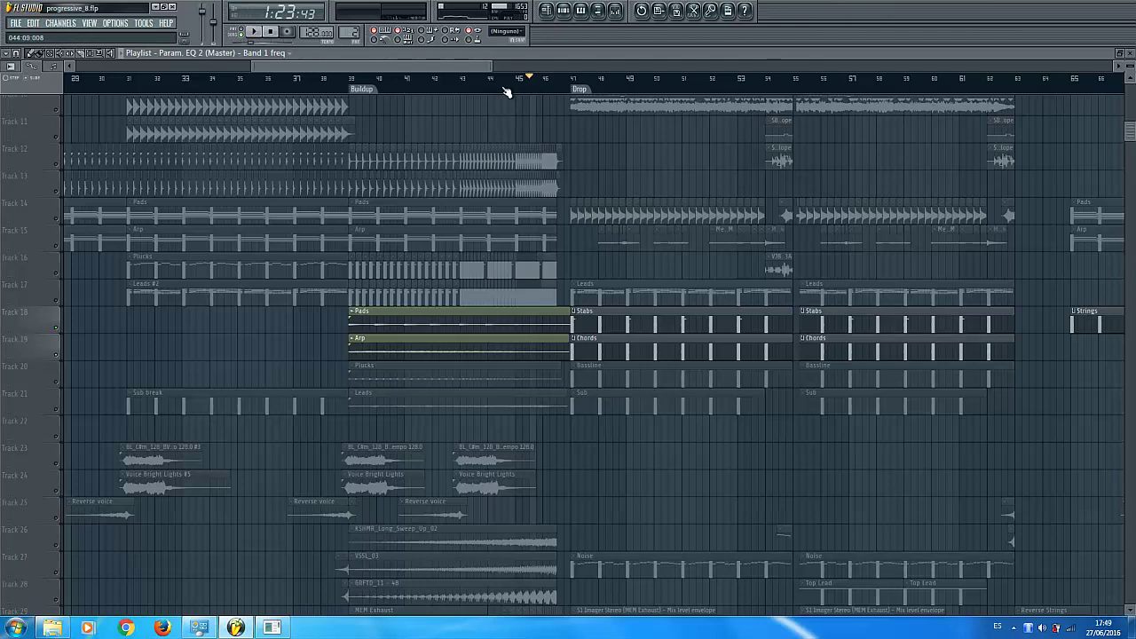
pyautogui.click(56, 351)
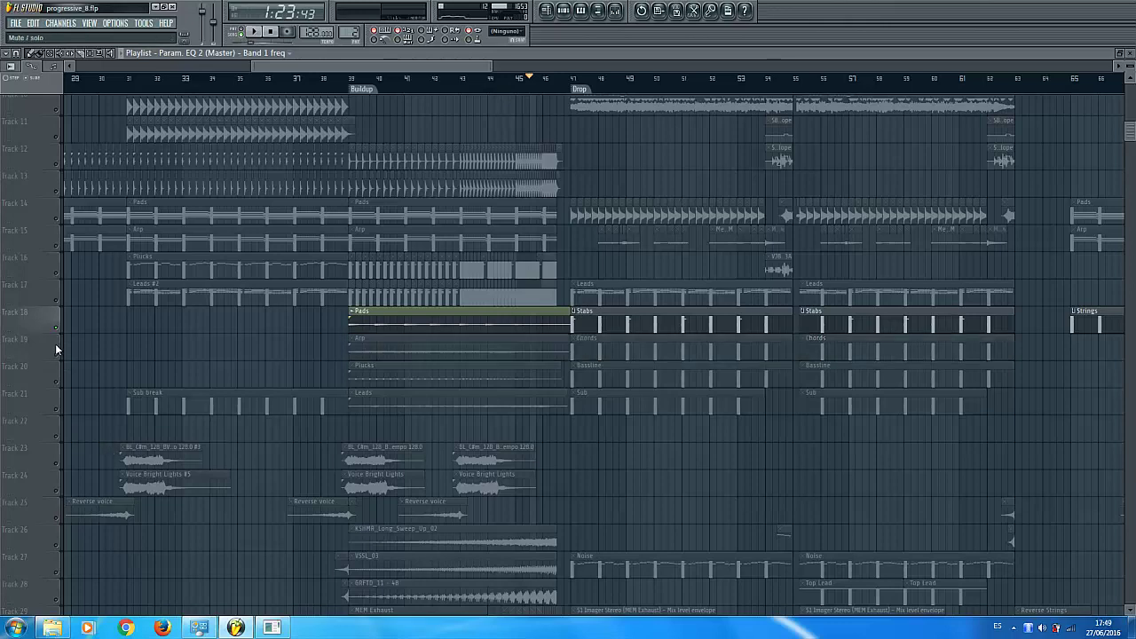
pyautogui.scroll(3, 439, 82)
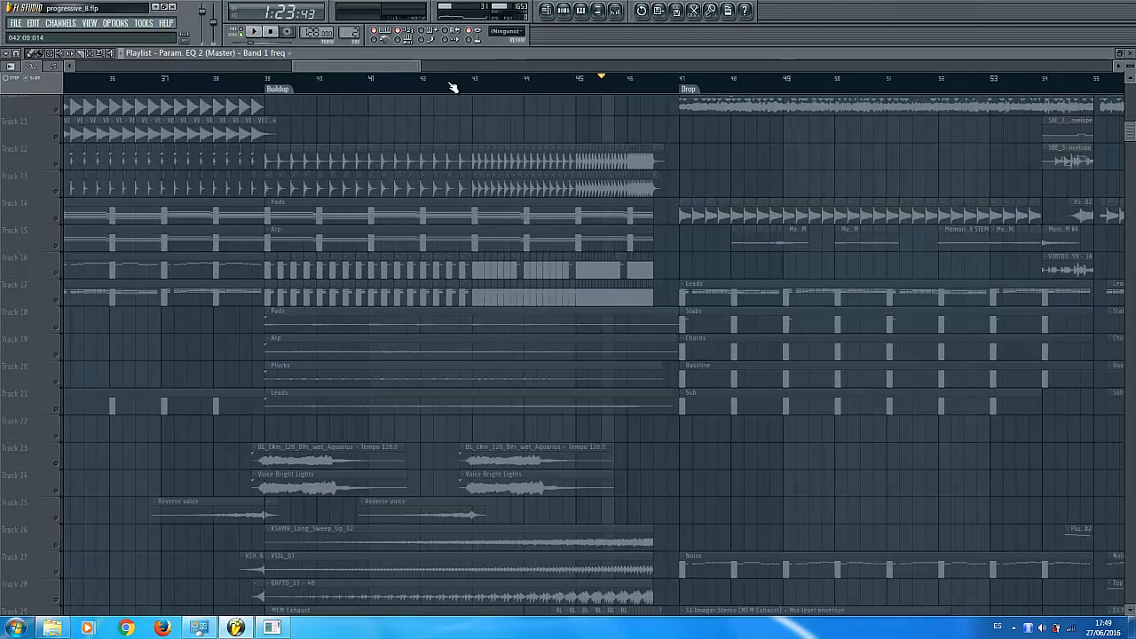
# Step: Unmute Track 16 and play its Plucks clip briefly from bar 31
pyautogui.scroll(-3, 438, 81)
pyautogui.click(165, 82)
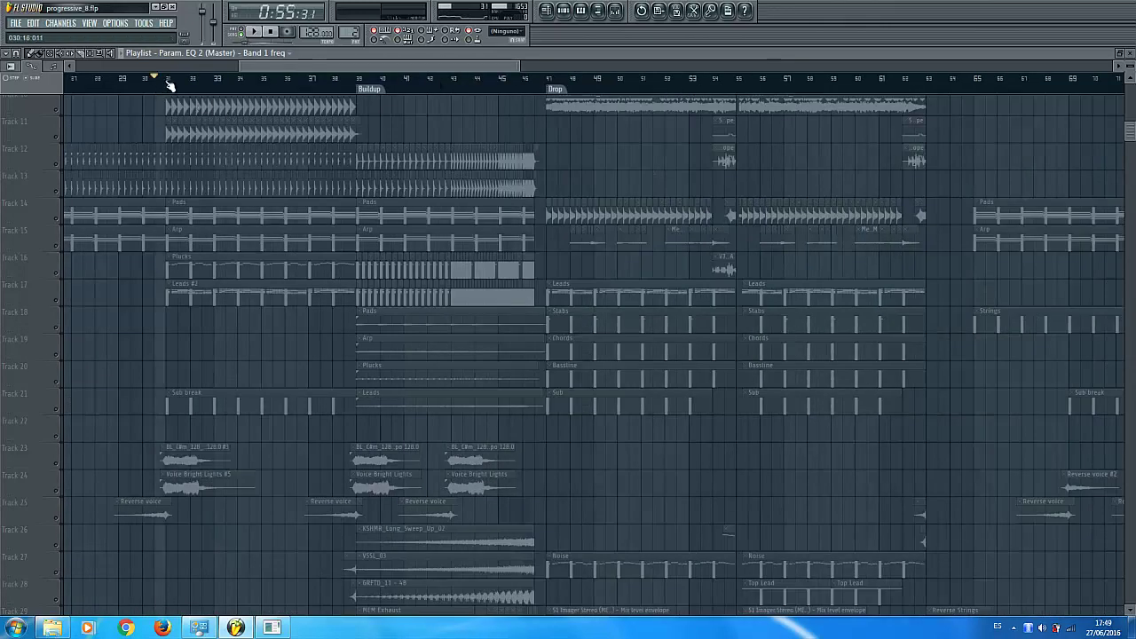
pyautogui.click(55, 274)
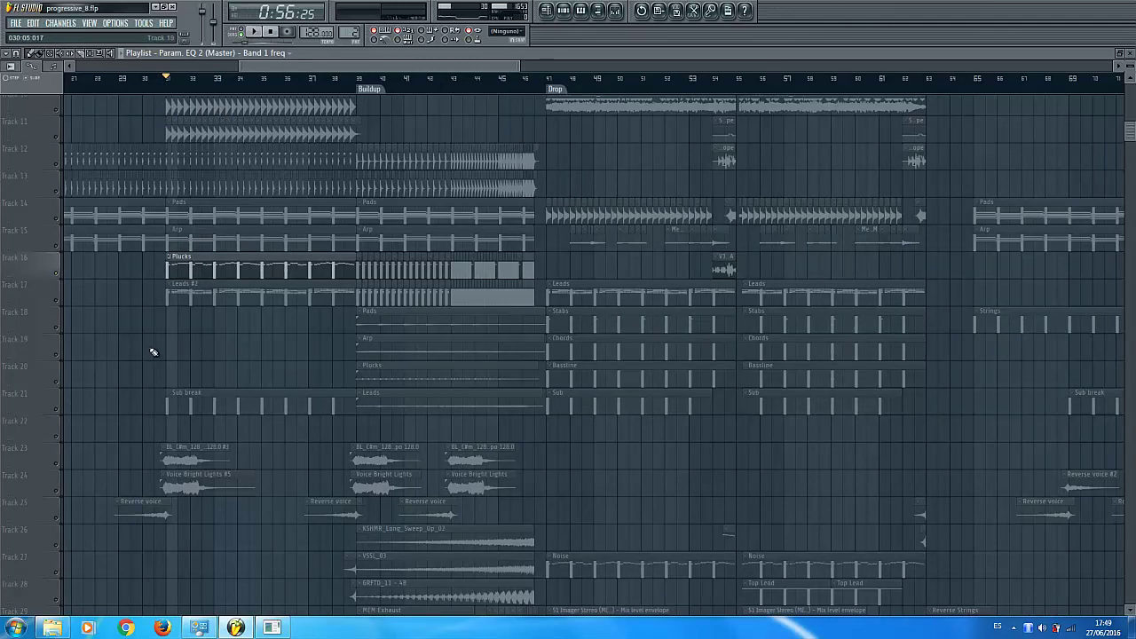
pyautogui.press('space')
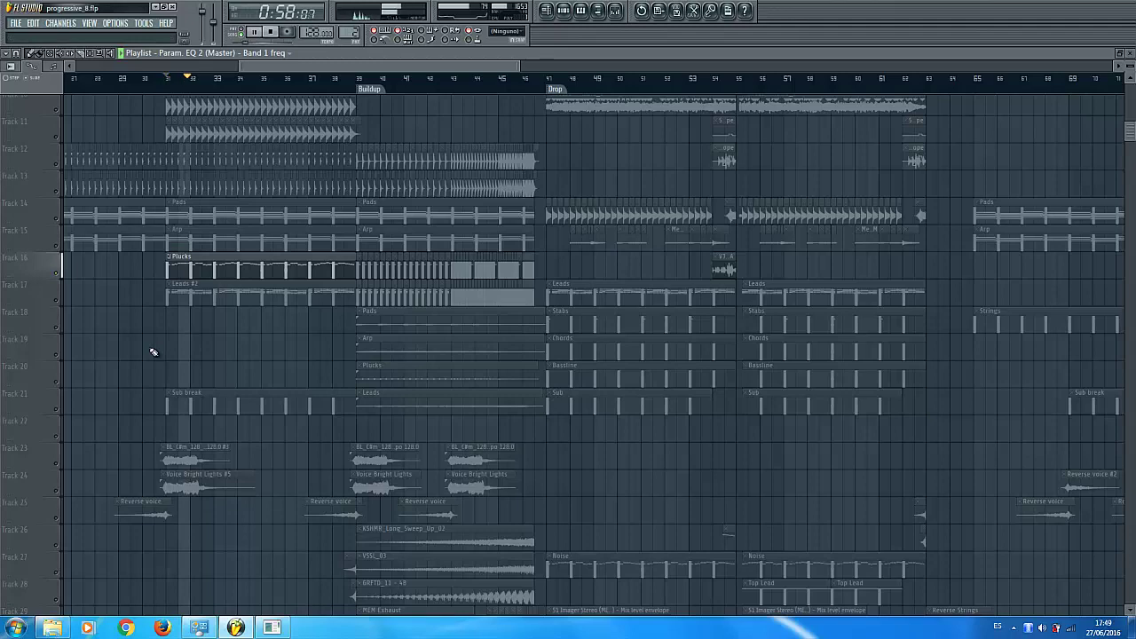
pyautogui.press('space')
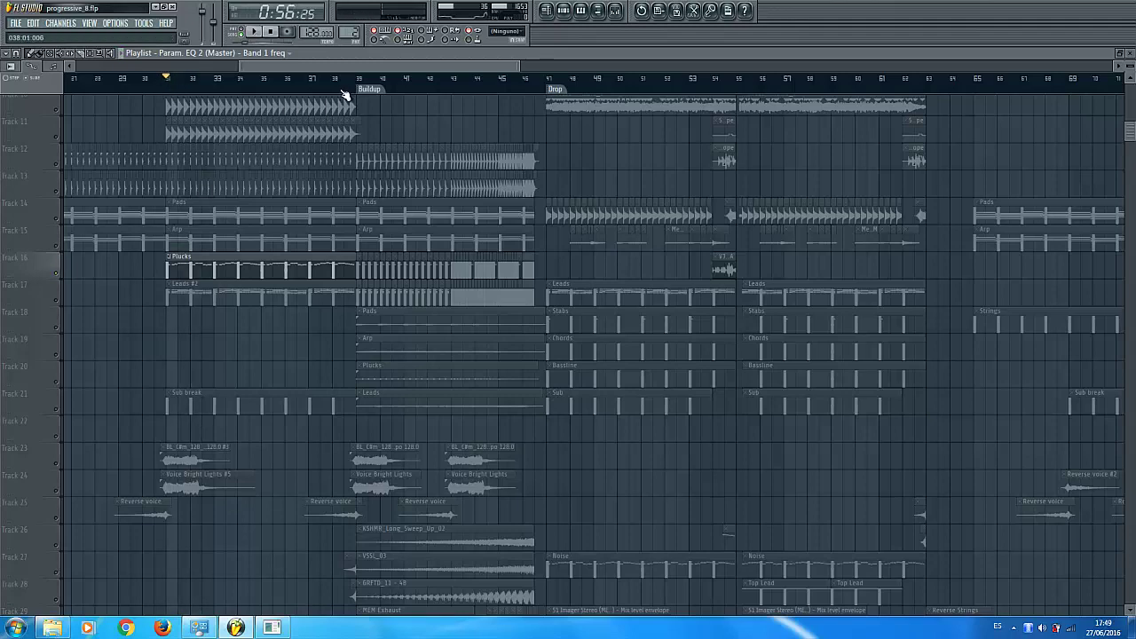
# Step: Unmute the chopped Plucks clips on Track 16 across bars 39 to 43 and play them from the Buildup marker, skipping ahead to bar 43
pyautogui.scroll(3, 165, 89)
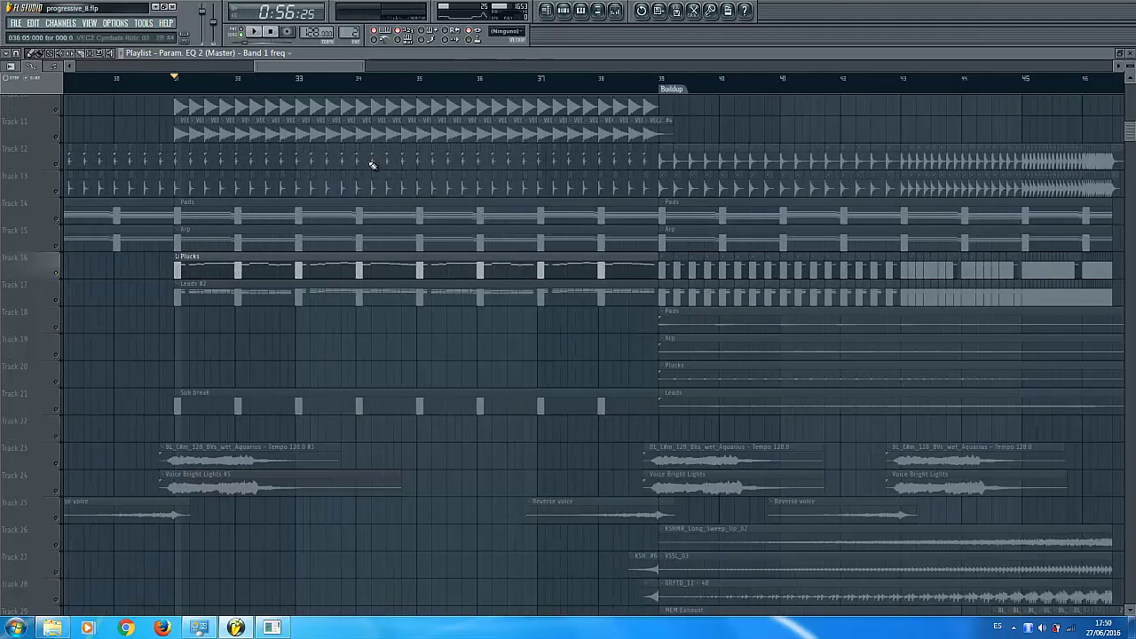
pyautogui.hotkey('alt', '/')
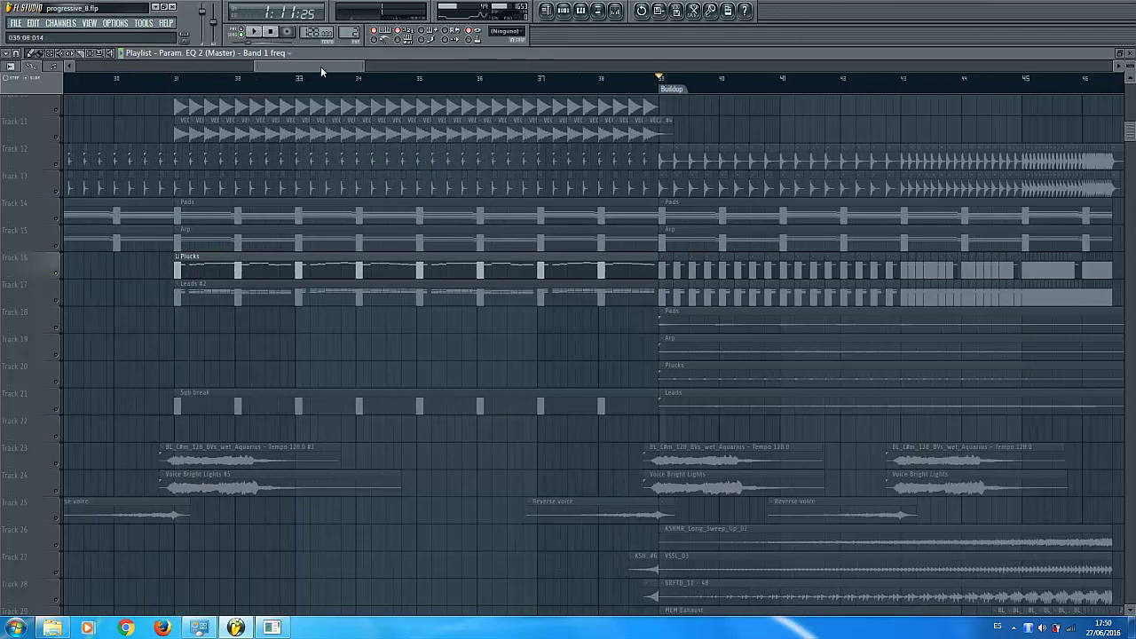
pyautogui.moveTo(320, 66); pyautogui.dragTo(362, 67)
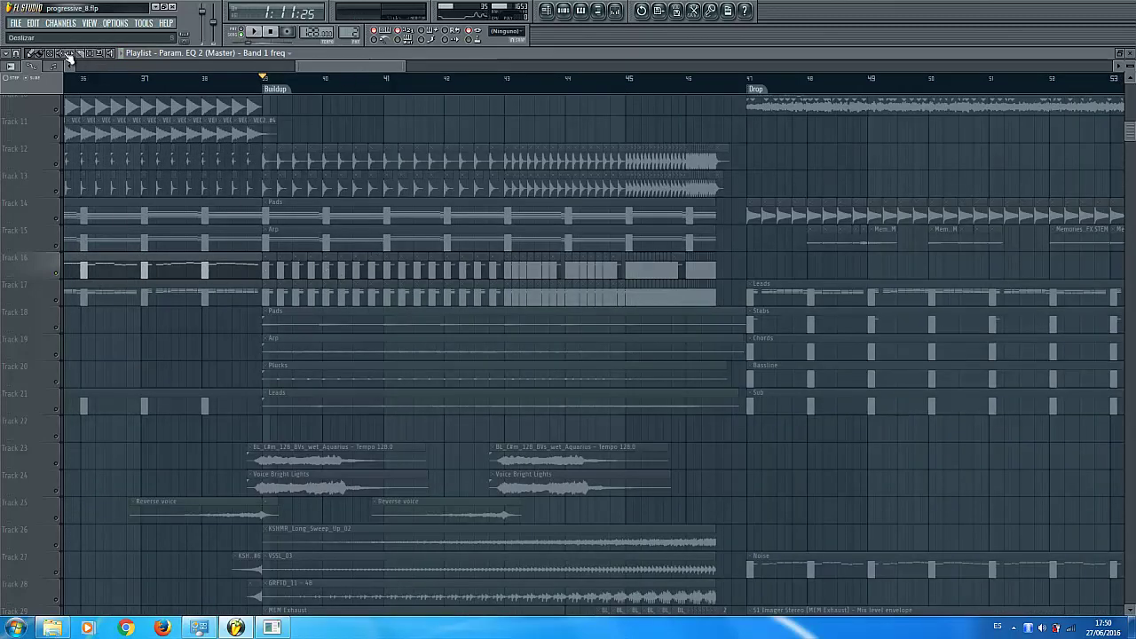
pyautogui.moveTo(264, 263); pyautogui.dragTo(516, 277)
pyautogui.press('space')
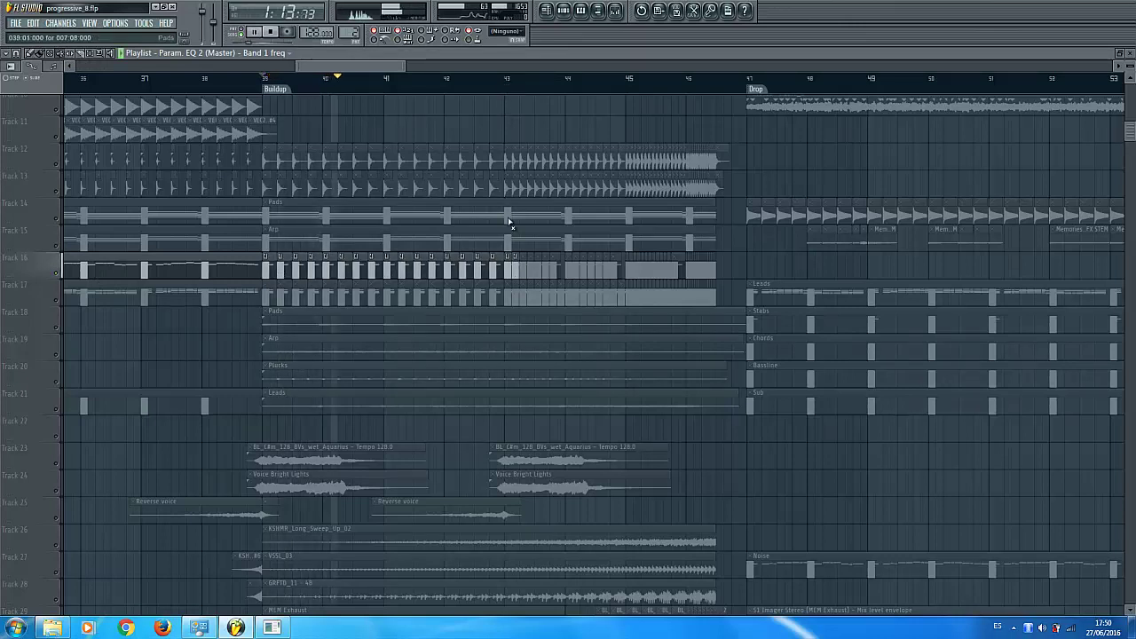
pyautogui.moveTo(518, 263); pyautogui.dragTo(557, 275)
pyautogui.click(507, 79)
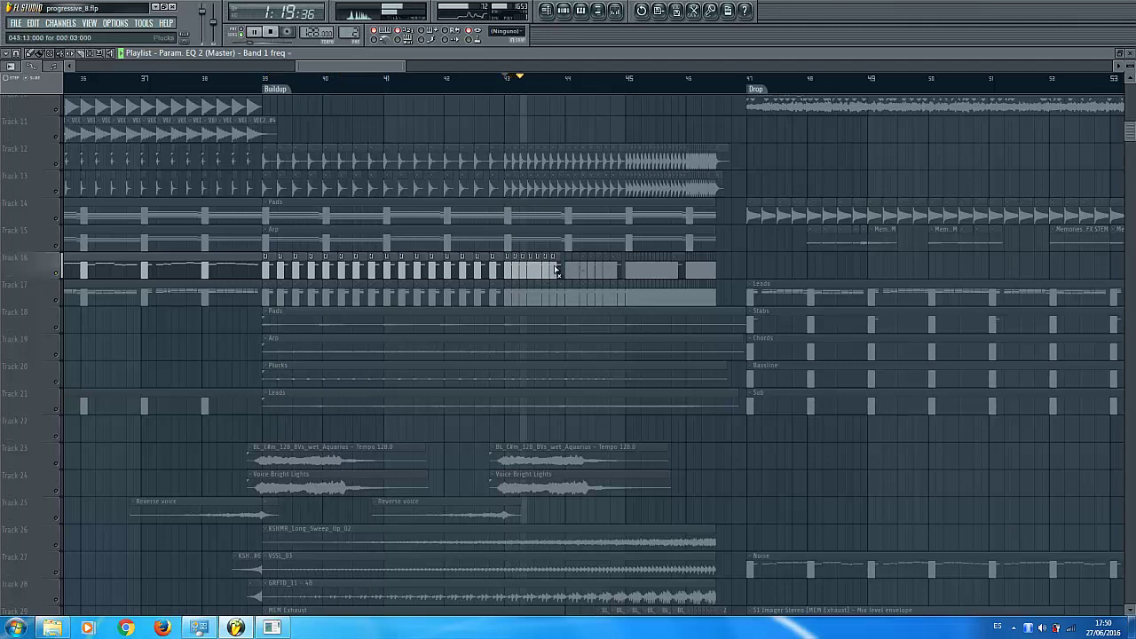
pyautogui.press('space')
# Step: Mute the chopped Plucks clips on Track 16 across bars 39 to 43 again
pyautogui.moveTo(557, 271); pyautogui.dragTo(274, 269)
pyautogui.moveTo(262, 171); pyautogui.dragTo(259, 146)
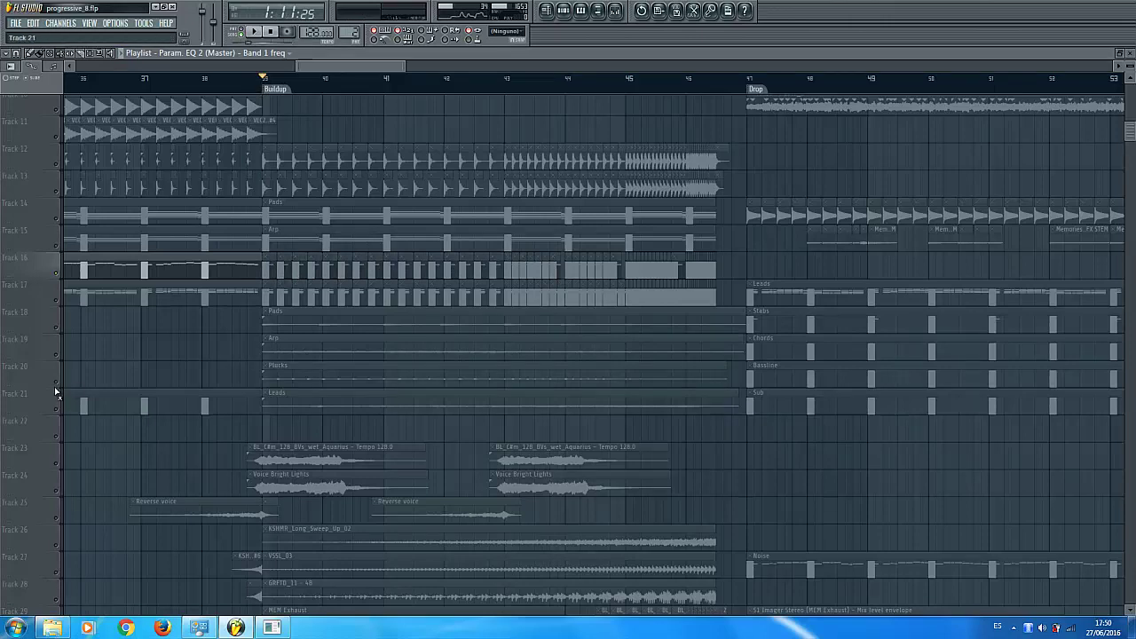
# Step: Open the mixer, inspect the dblue Glitch effect on the Pluck channel, and close both windows
pyautogui.click(615, 11)
pyautogui.click(598, 399)
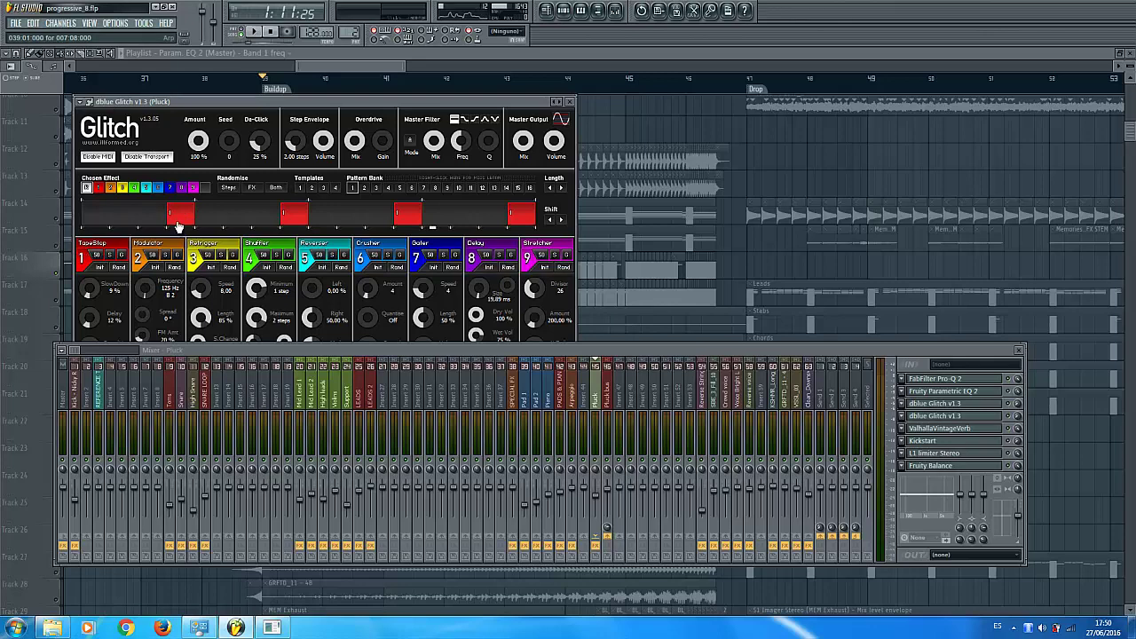
pyautogui.moveTo(470, 351); pyautogui.dragTo(468, 416)
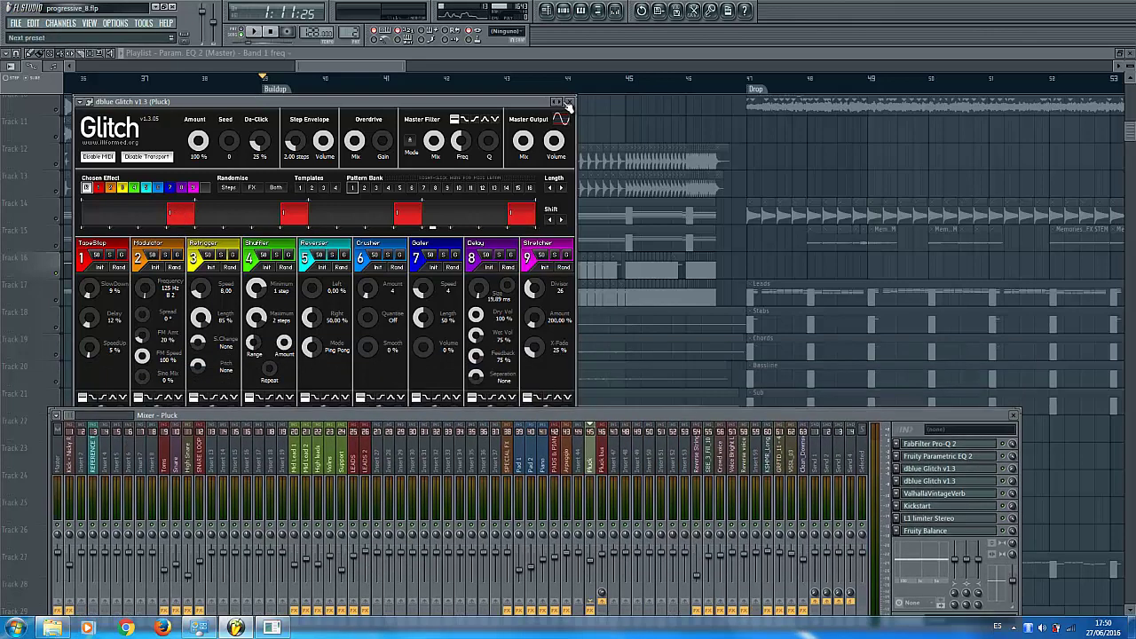
pyautogui.click(1013, 414)
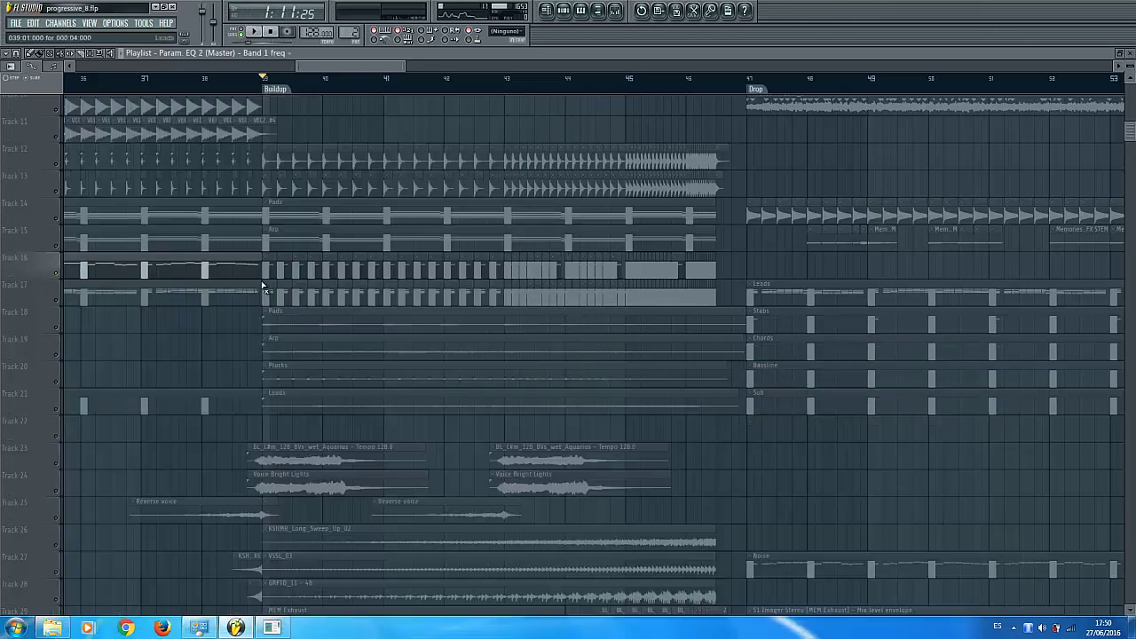
# Step: Isolate Track 20 and play its Plucks audio clip from the Buildup marker
pyautogui.click(61, 375)
pyautogui.press('space')
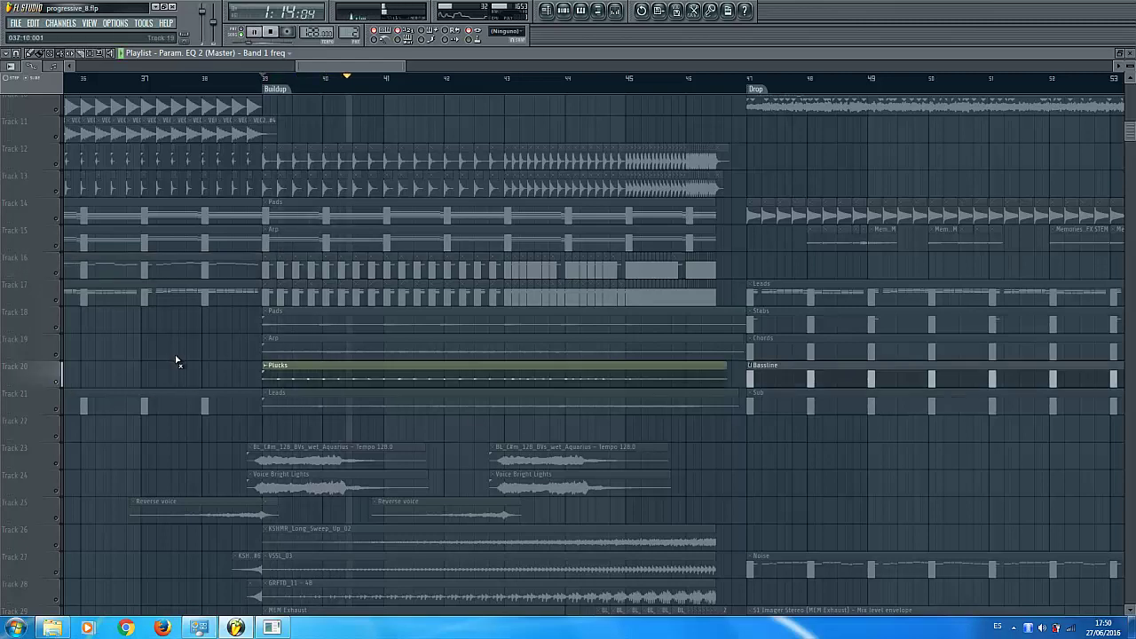
pyautogui.press('space')
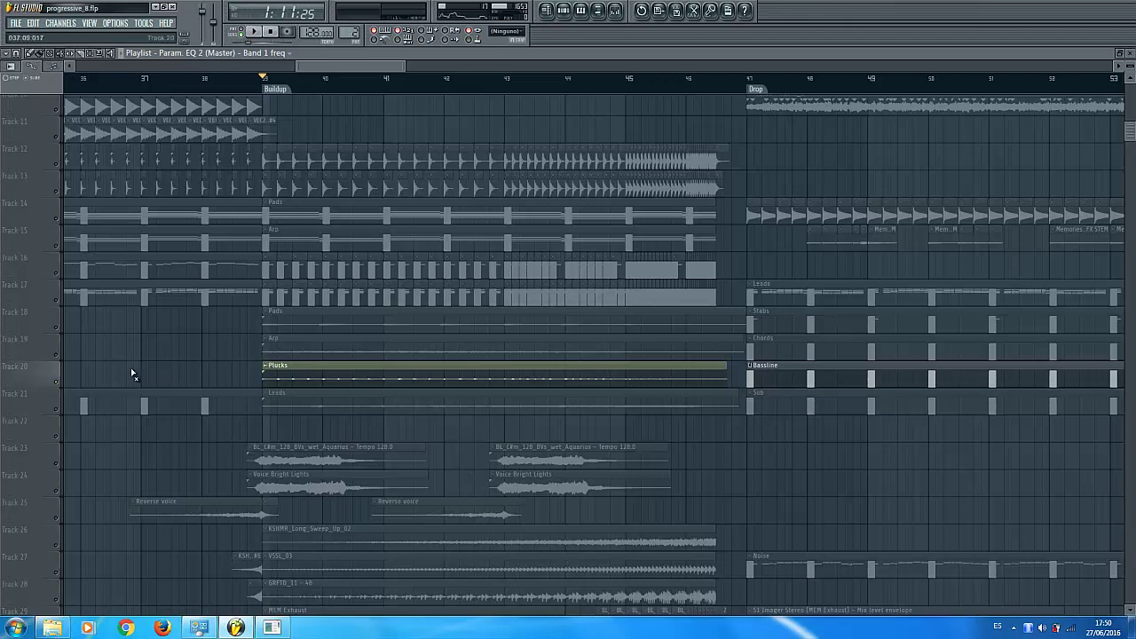
# Step: Isolate Track 21 and play its Leads audio clip from the Buildup marker
pyautogui.click(60, 414)
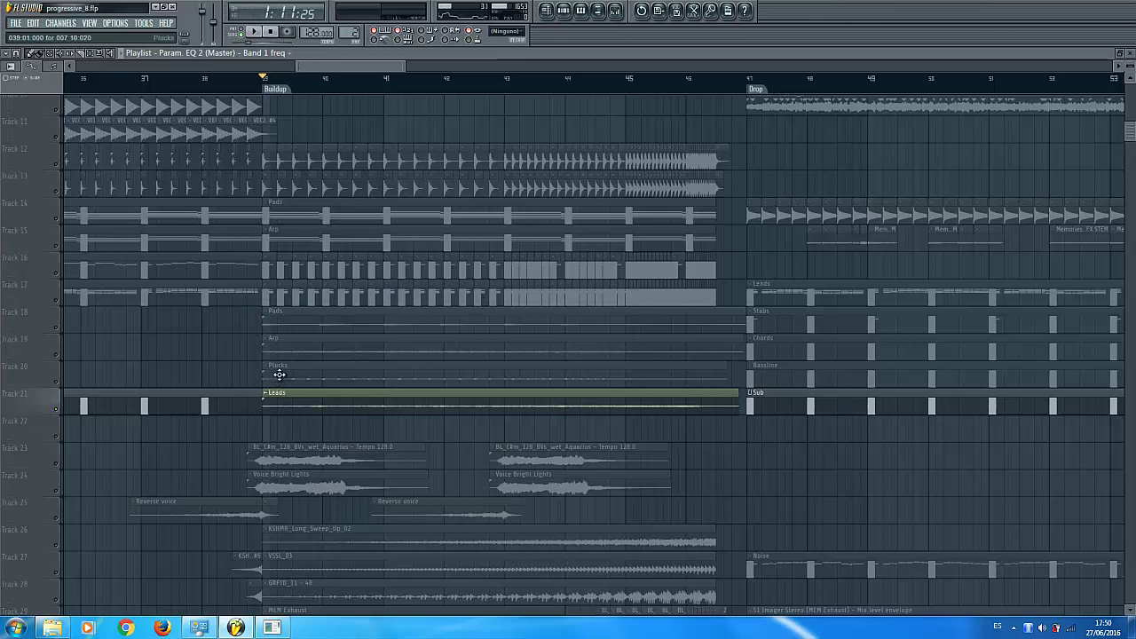
pyautogui.press('space')
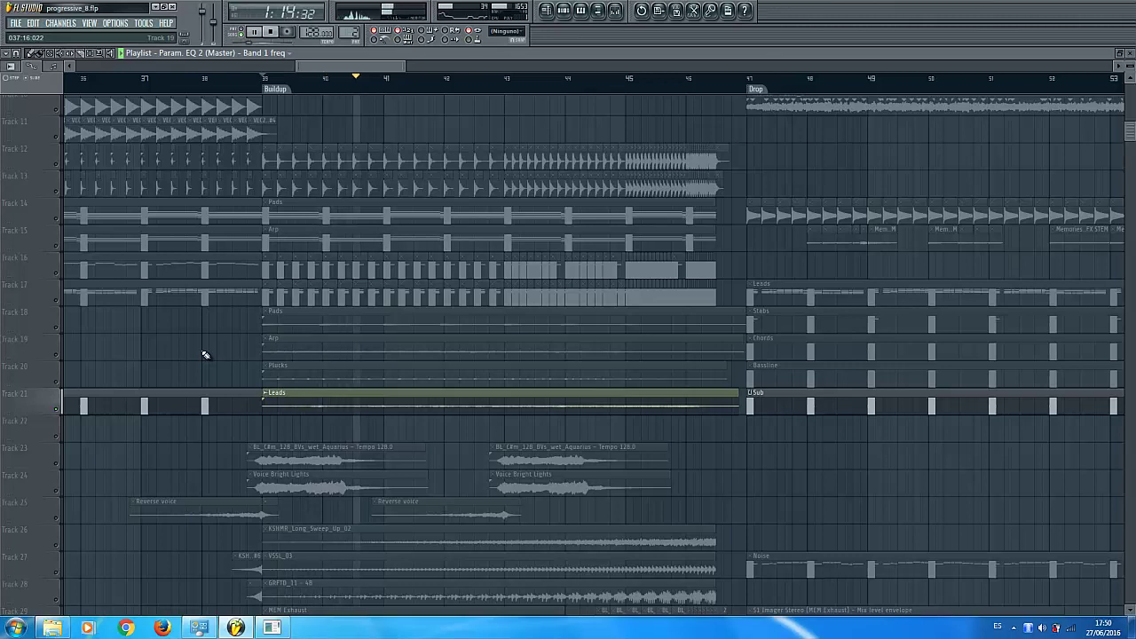
pyautogui.press('space')
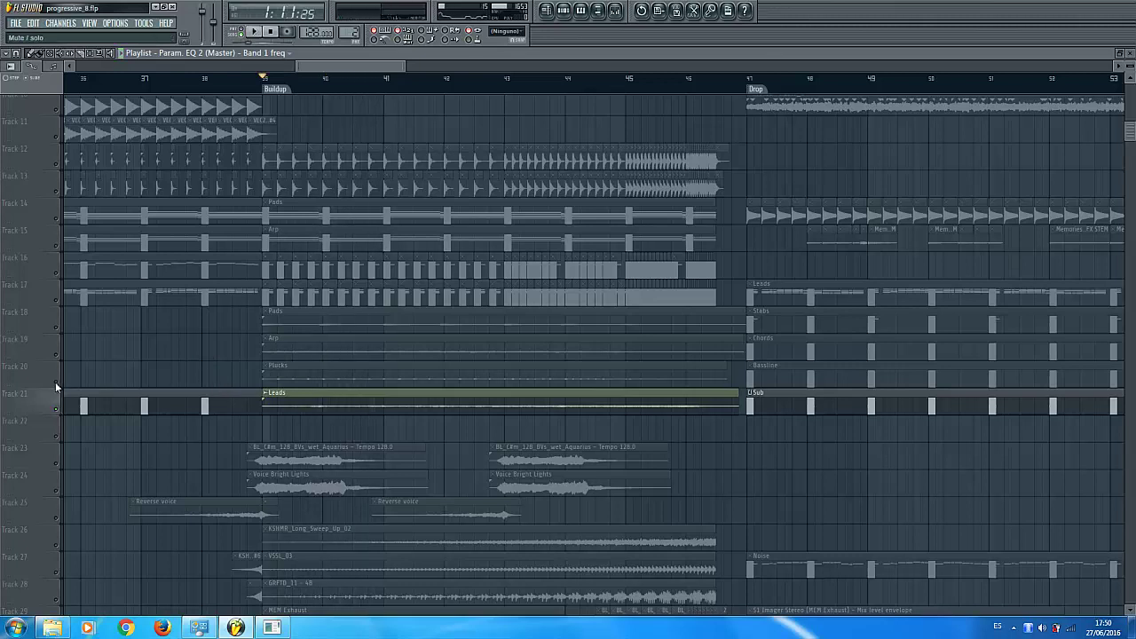
# Step: Go to the automation envelopes on the lower playlist tracks and unmute all tracks
pyautogui.scroll(-1, 410, 89)
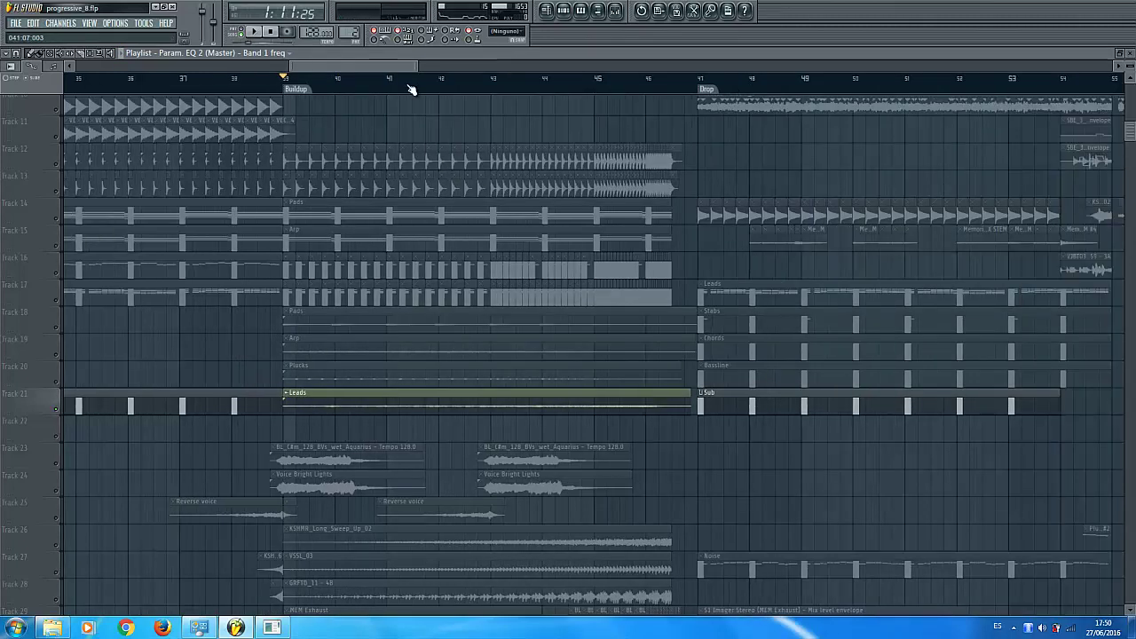
pyautogui.scroll(-1, 410, 90)
pyautogui.scroll(-10, 241, 316)
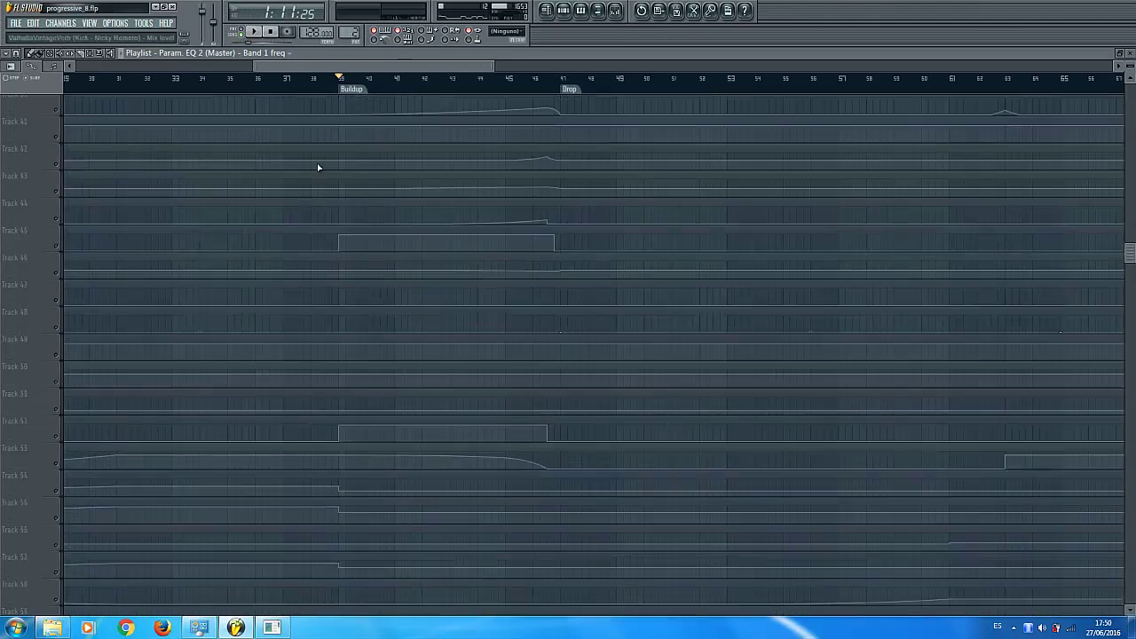
pyautogui.scroll(-3, 373, 88)
pyautogui.scroll(-1, 62, 404)
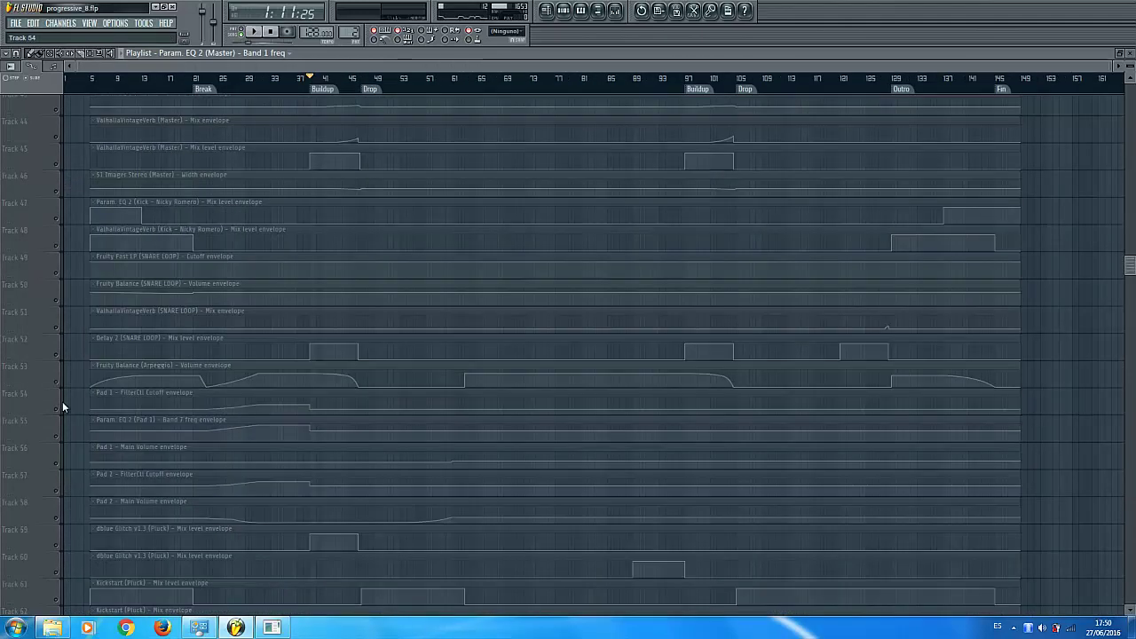
pyautogui.rightClick(59, 382)
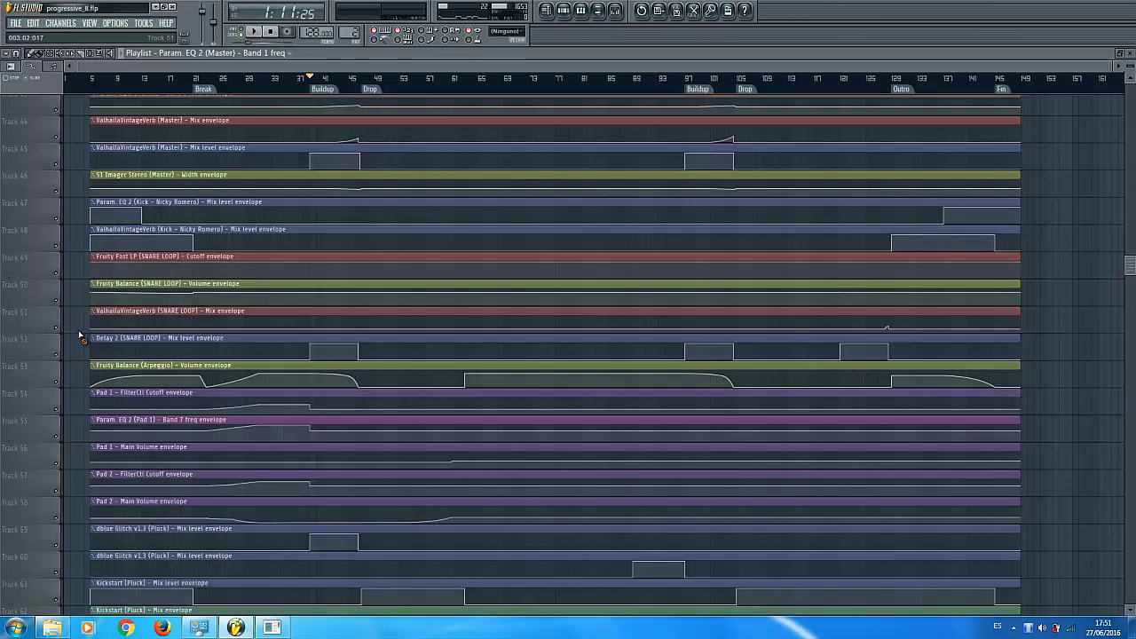
# Step: Isolate the group of LEADS and SPECIAL FX automation envelopes on Tracks 64 to 74 of the playlist
pyautogui.keyDown('alt'); pyautogui.scroll(-3, 83, 335); pyautogui.keyUp('alt')
pyautogui.scroll(-6, 82, 336)
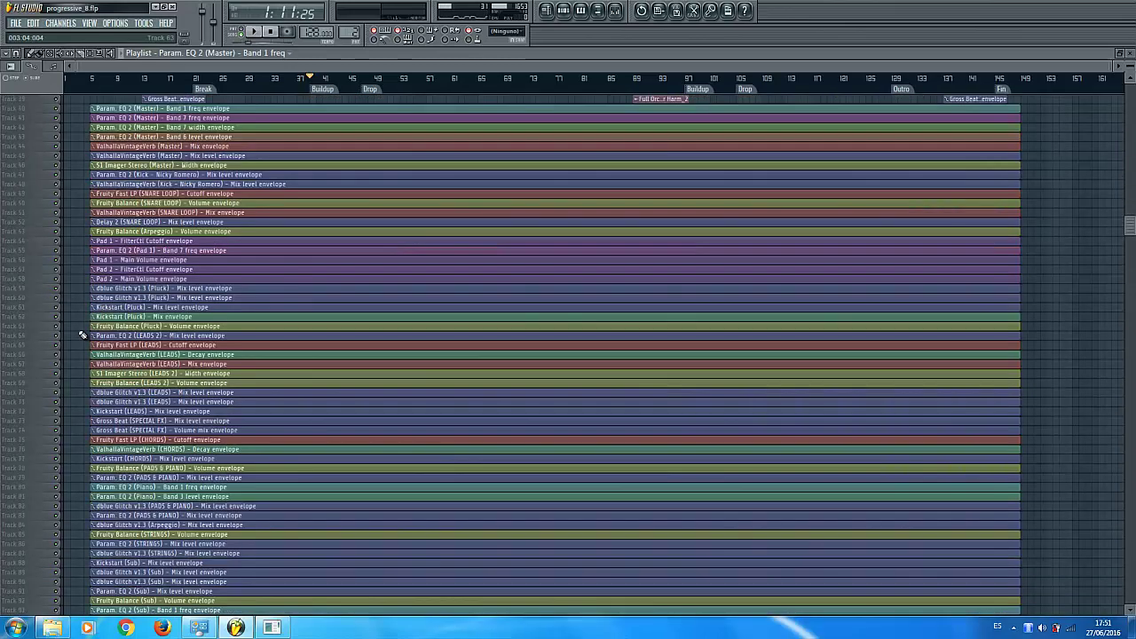
pyautogui.scroll(-3, 81, 331)
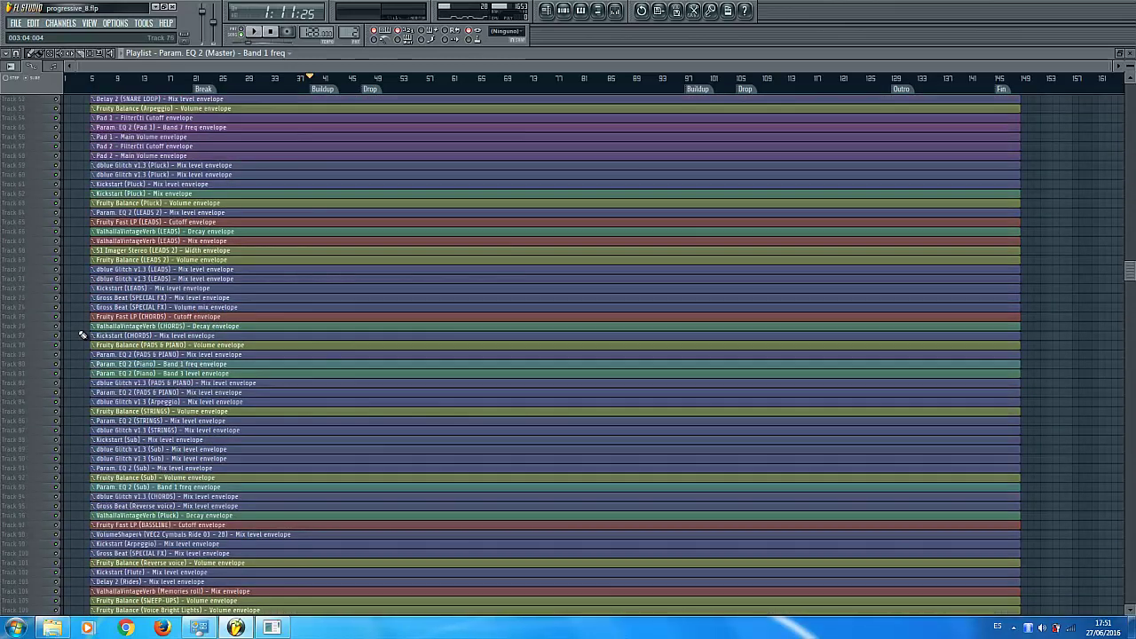
pyautogui.rightClick(56, 213)
pyautogui.scroll(-8, 60, 217)
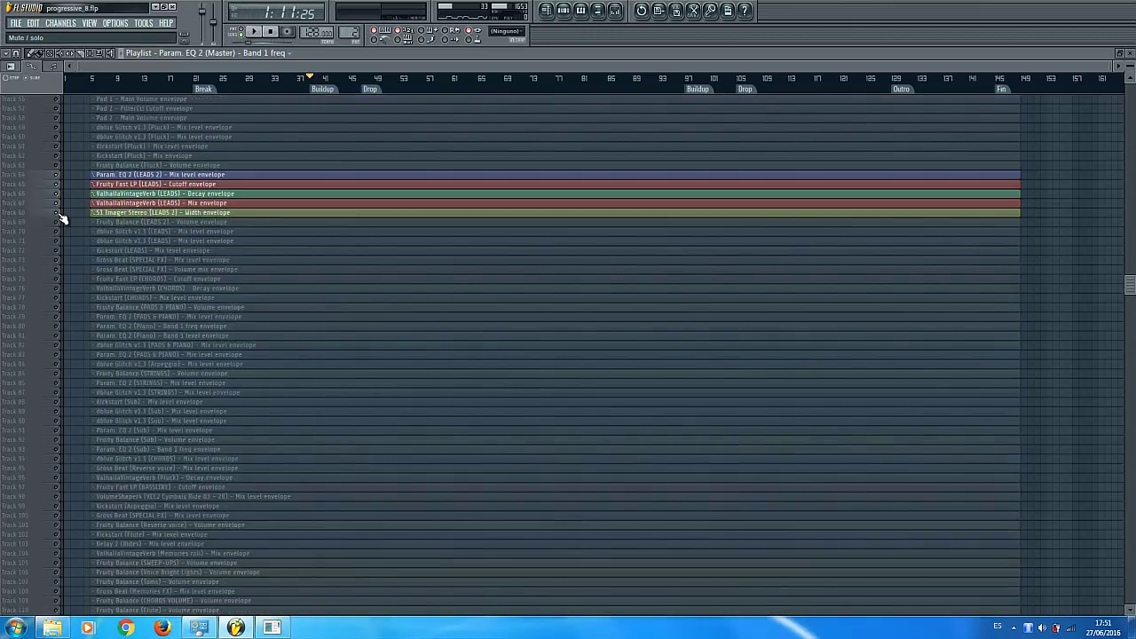
pyautogui.scroll(-2, 61, 218)
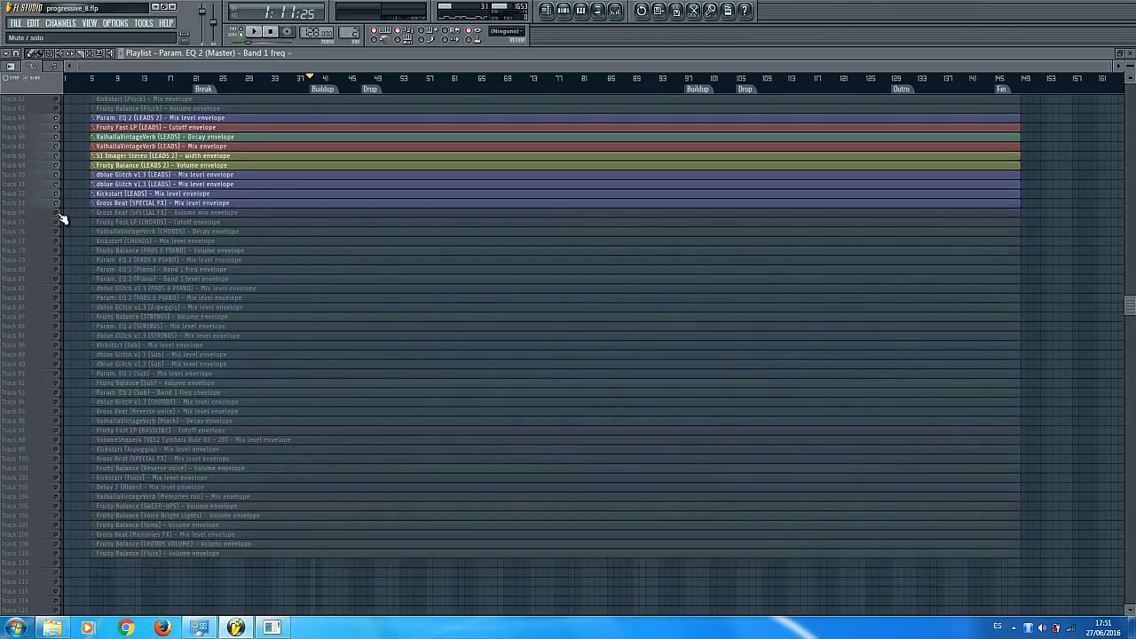
pyautogui.scroll(5, 283, 189)
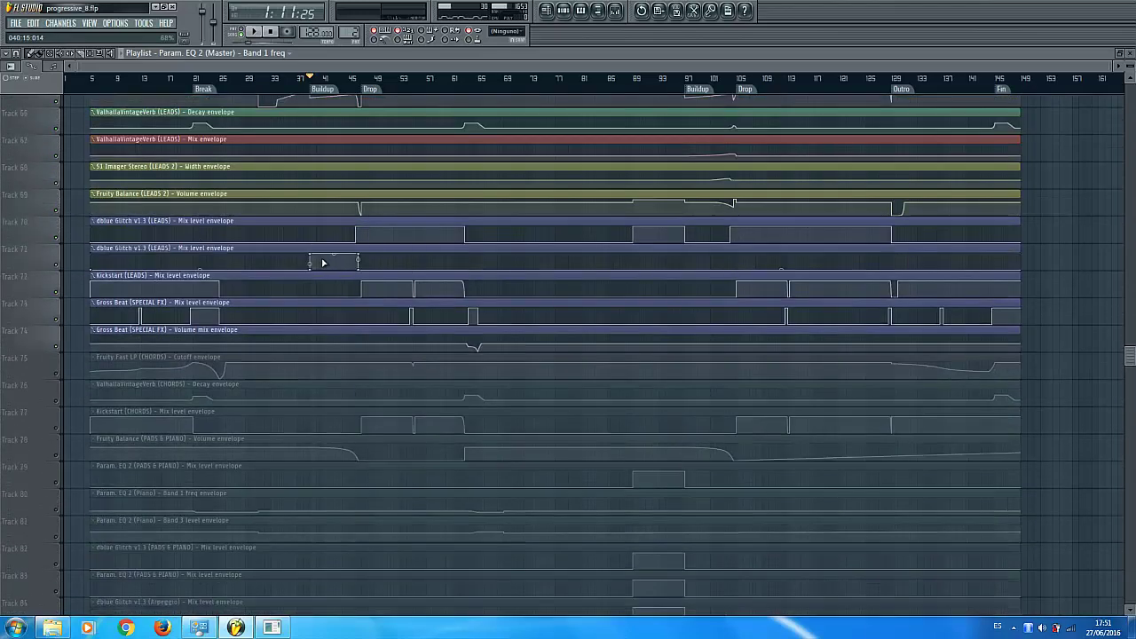
pyautogui.scroll(-4, 316, 213)
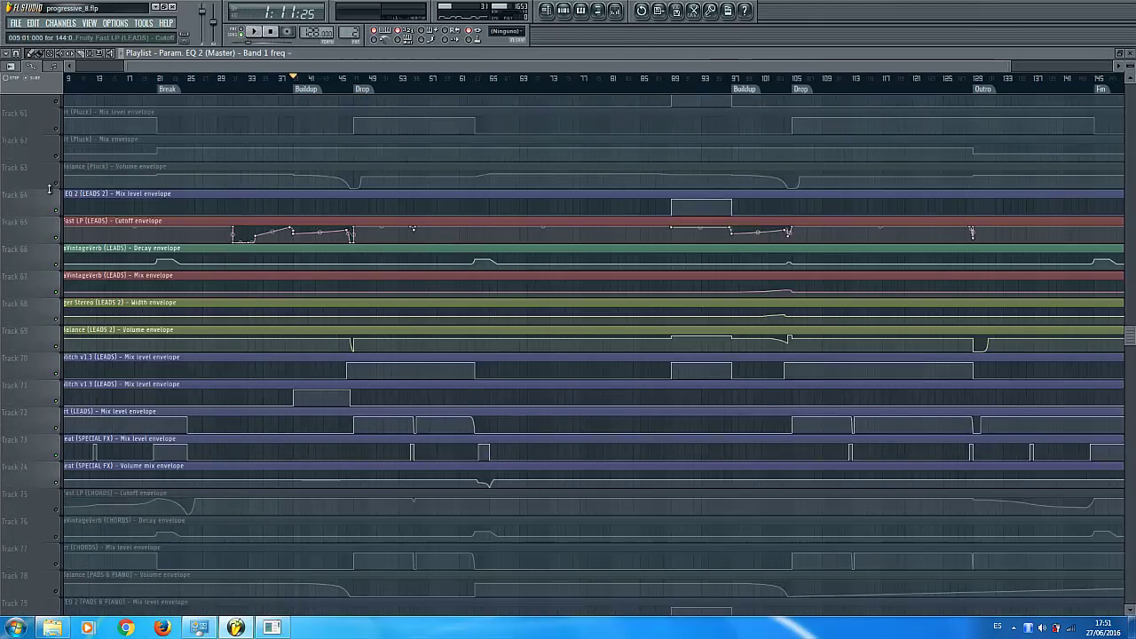
# Step: Briefly unmute the Fruity Balance volume envelopes for Pluck on Track 63 and PADS & PIANO on Track 78, and mute them again
pyautogui.click(61, 184)
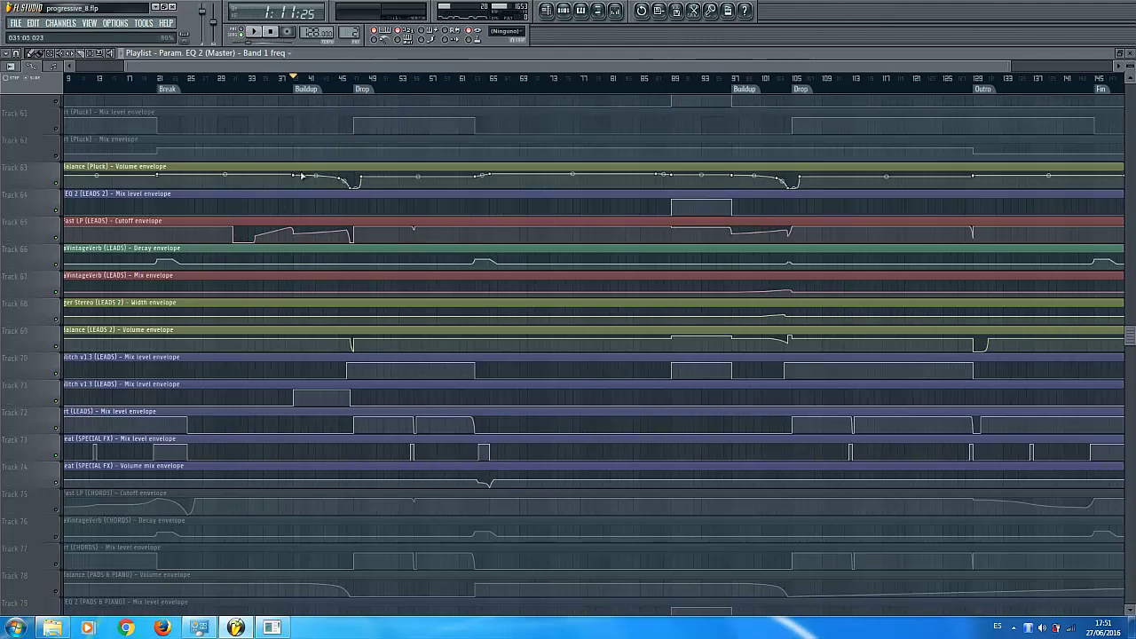
pyautogui.scroll(-7, 297, 244)
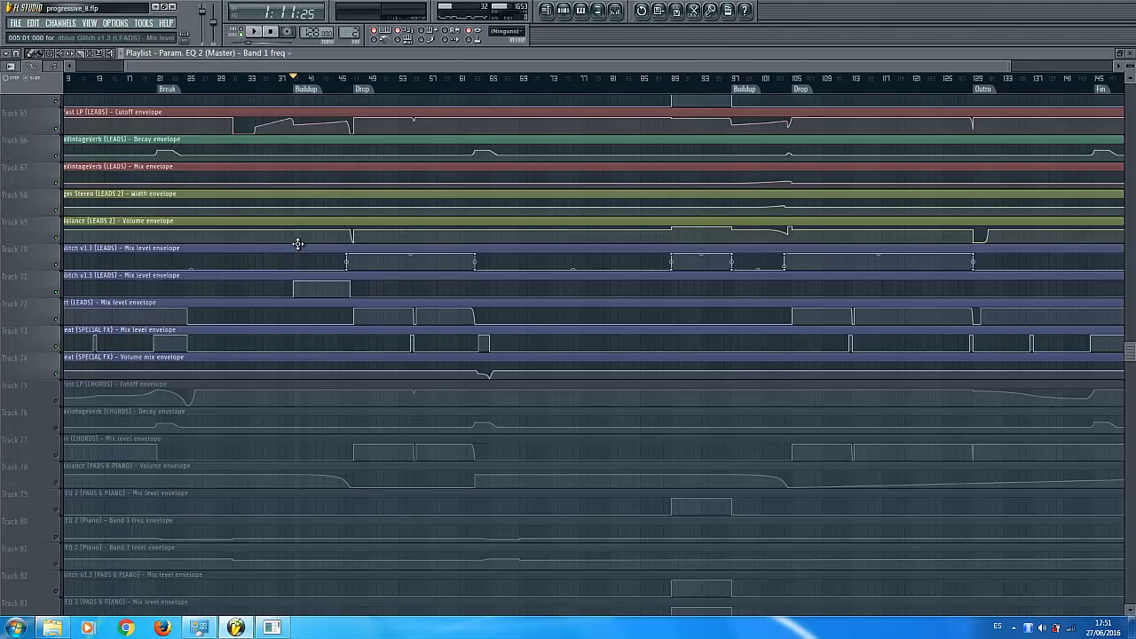
pyautogui.click(59, 401)
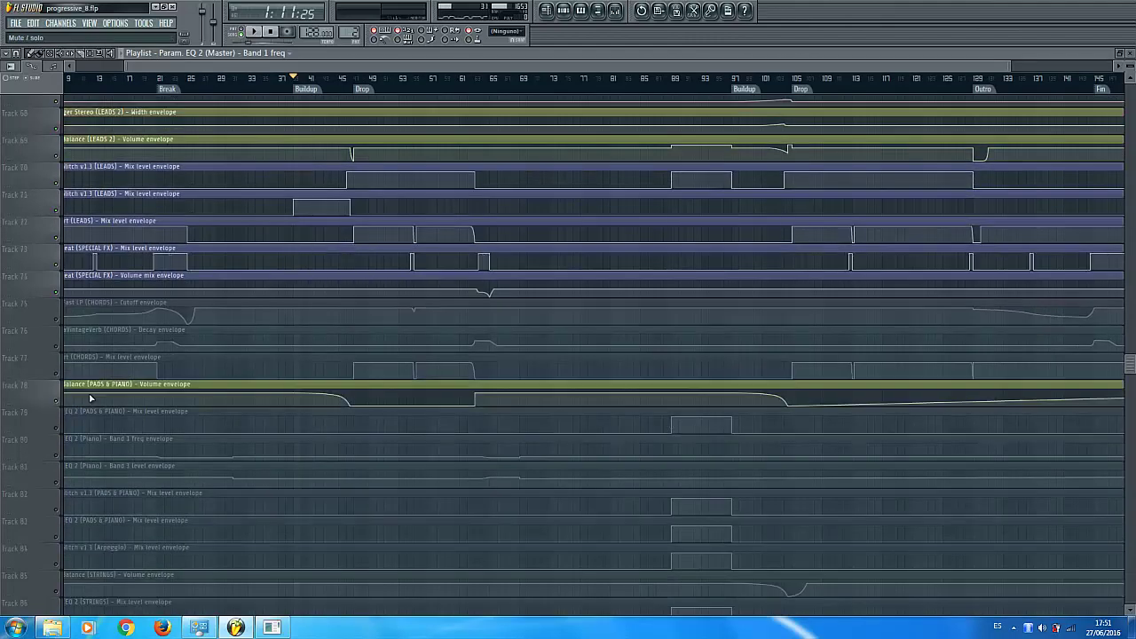
pyautogui.click(59, 404)
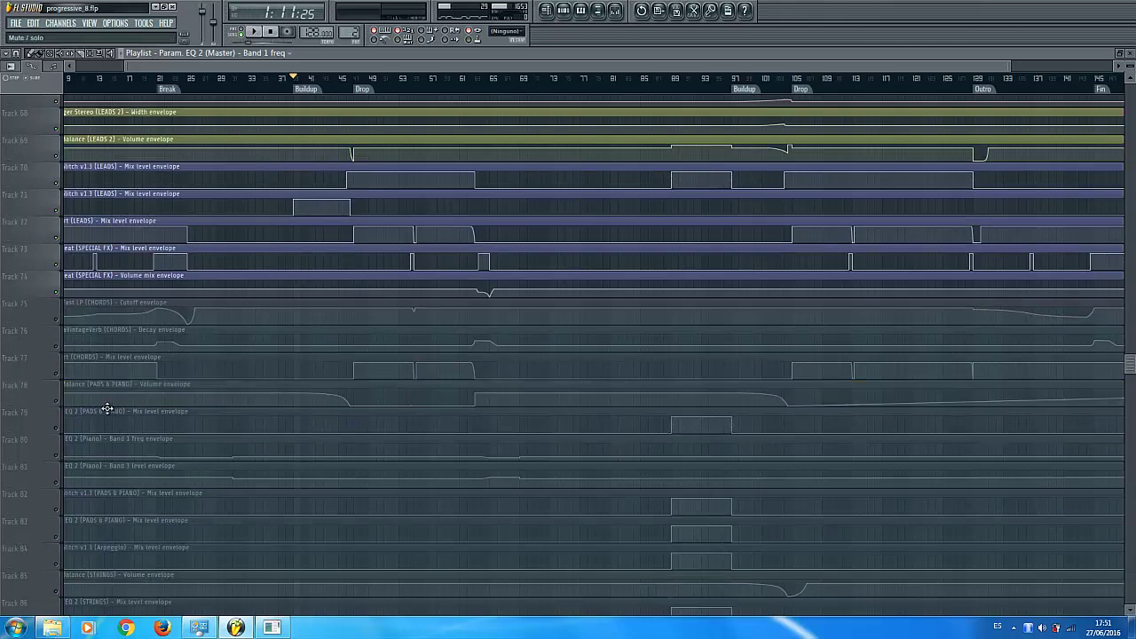
pyautogui.scroll(-3, 165, 408)
pyautogui.scroll(10, 460, 393)
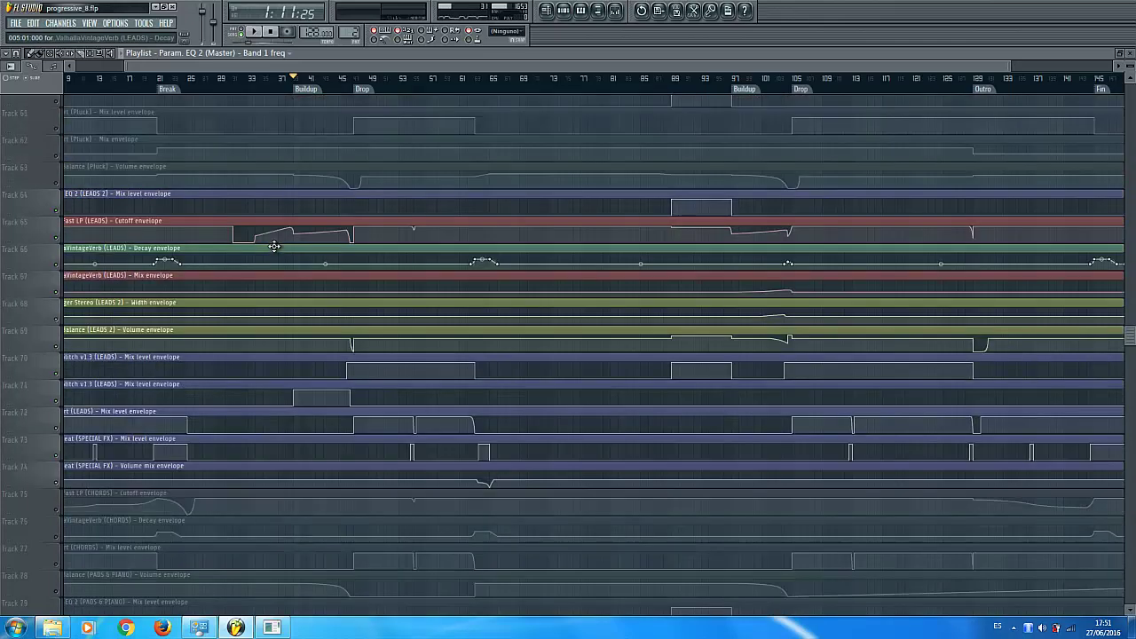
# Step: Enlarge the Fruity Fast LP (LEADS) cutoff envelope on Track 65 and inspect its points between the Buildup and Drop markers
pyautogui.click(357, 80)
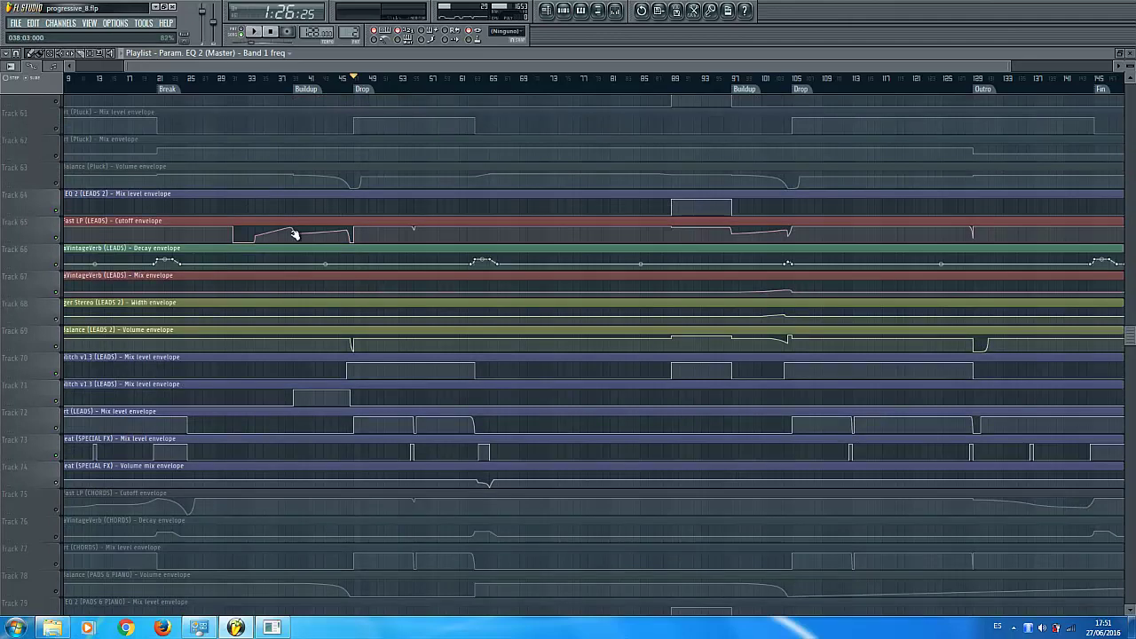
pyautogui.moveTo(295, 235)
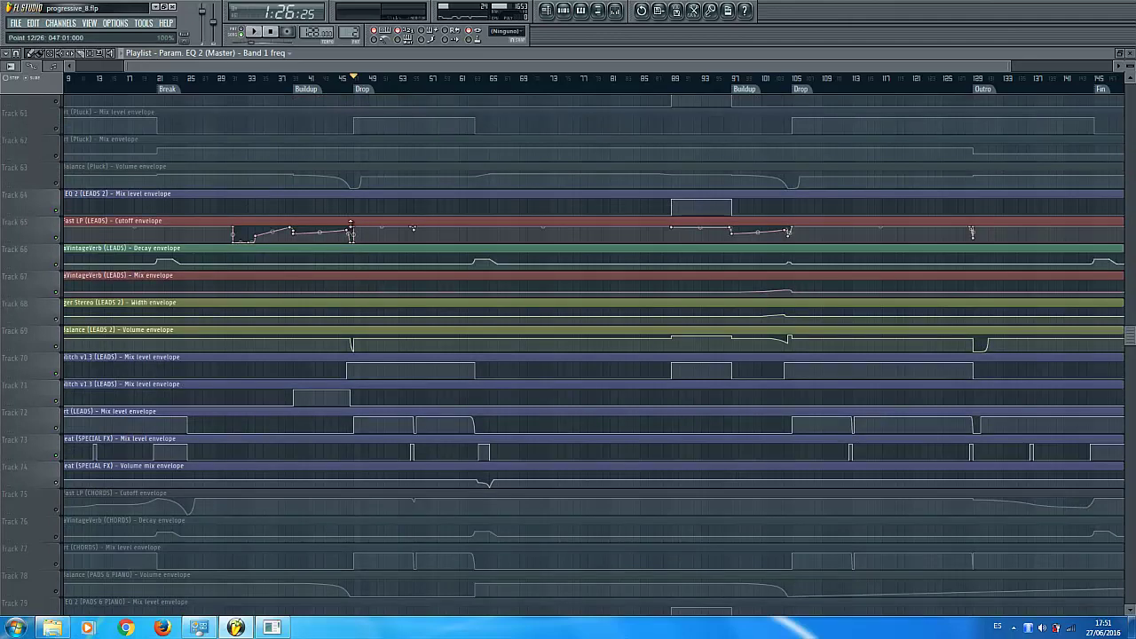
pyautogui.click(299, 79)
pyautogui.scroll(3, 328, 85)
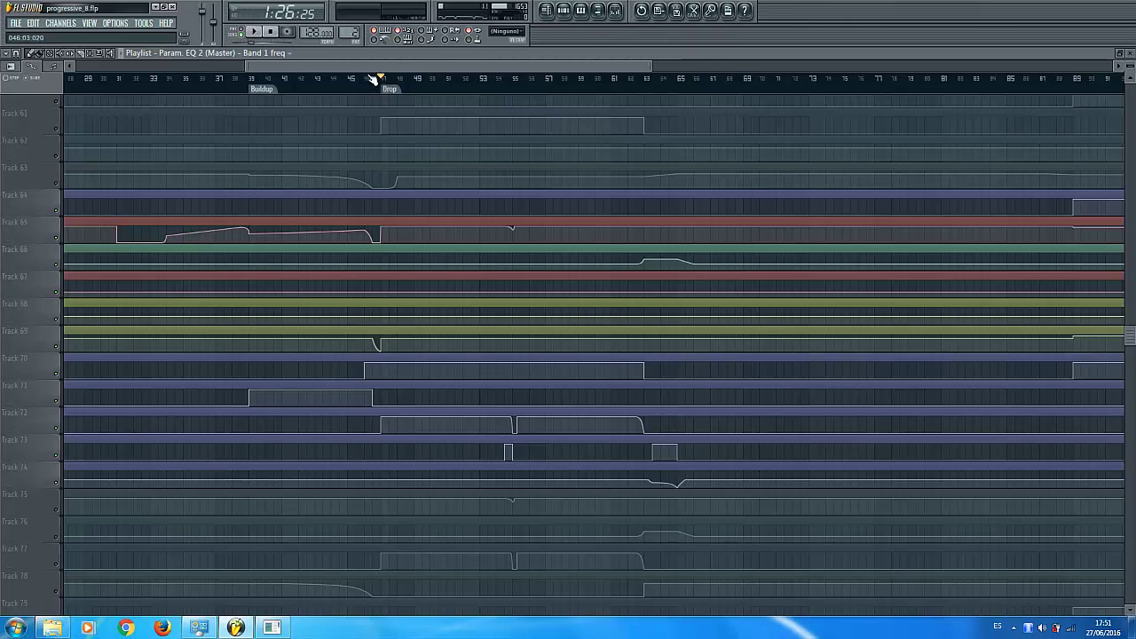
pyautogui.moveTo(366, 66); pyautogui.dragTo(322, 66)
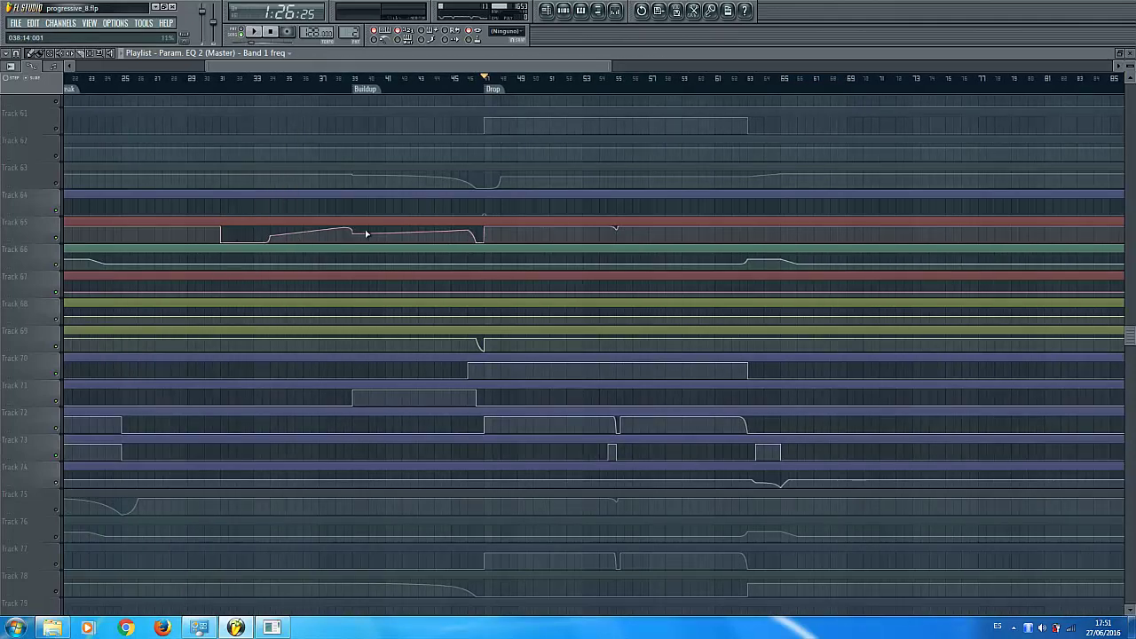
pyautogui.keyDown('ctrl'); pyautogui.scroll(2, 347, 150); pyautogui.keyUp('ctrl')
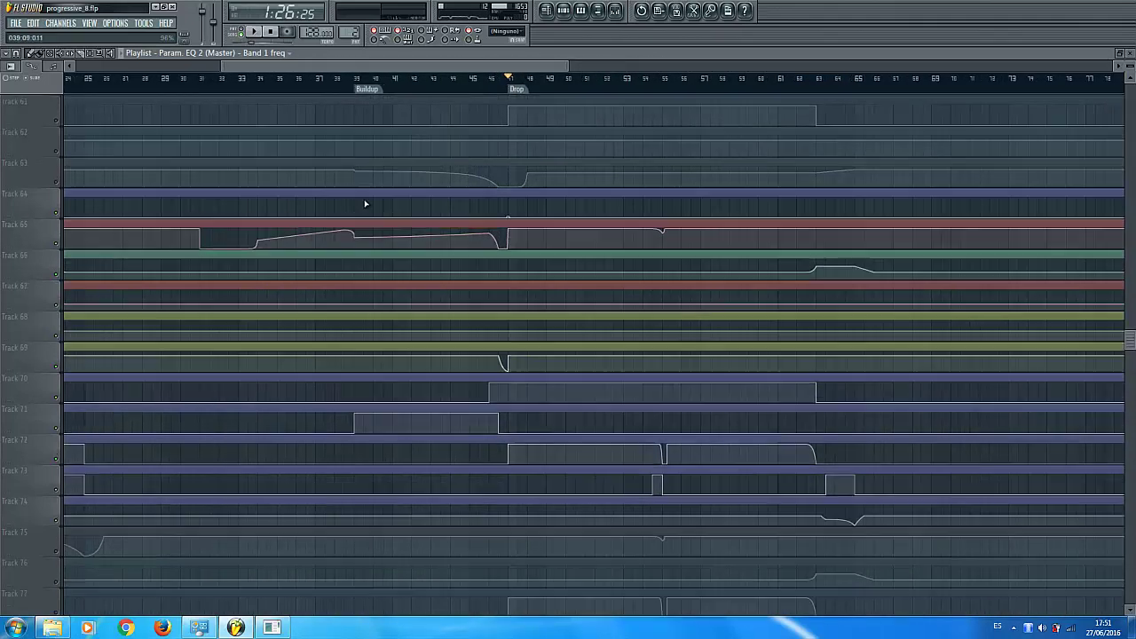
pyautogui.keyDown('alt'); pyautogui.scroll(3, 362, 222); pyautogui.keyUp('alt')
pyautogui.keyDown('alt'); pyautogui.scroll(2, 359, 240); pyautogui.keyUp('alt')
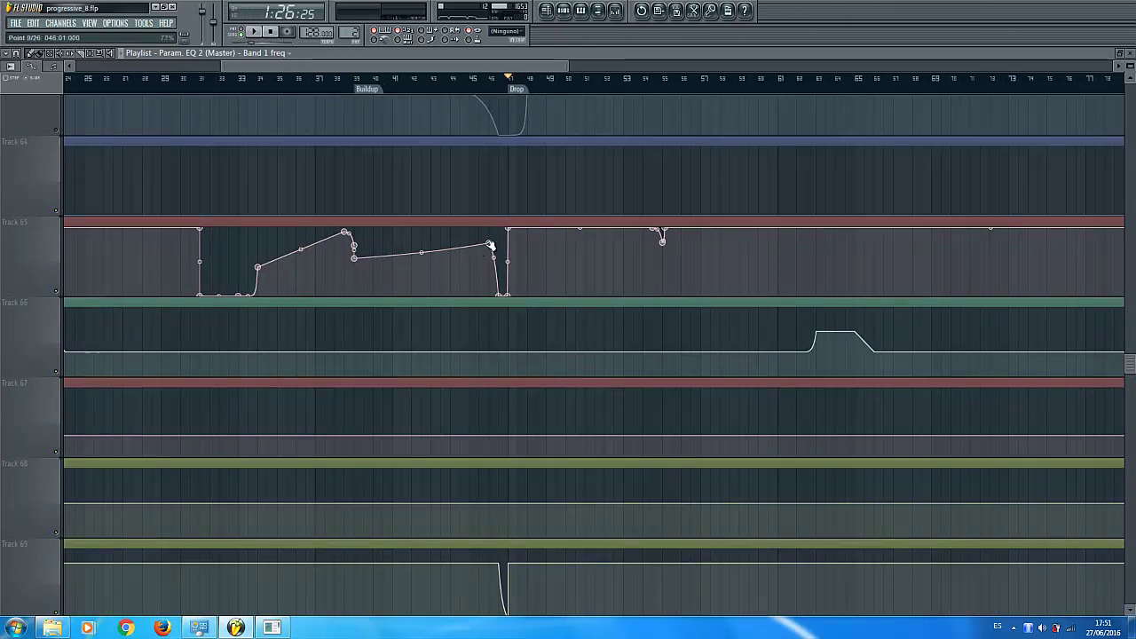
# Step: Unmute the Leads clip on Track 21 and play it from the middle of the buildup while viewing Track 65's cutoff envelope
pyautogui.click(426, 82)
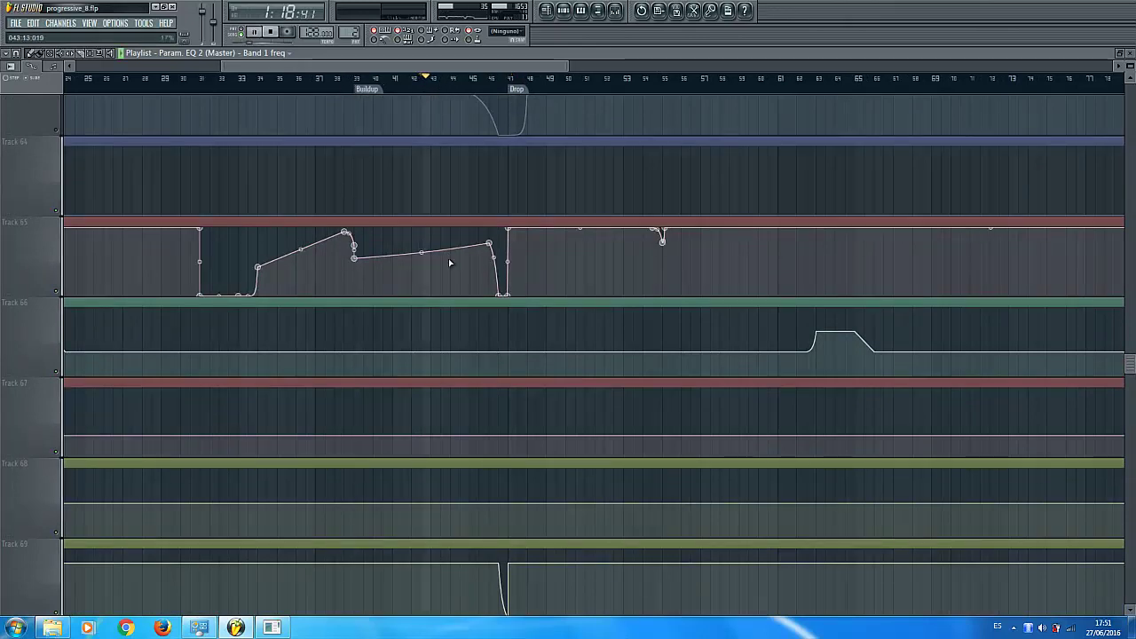
pyautogui.scroll(5, 449, 263)
pyautogui.scroll(20, 448, 259)
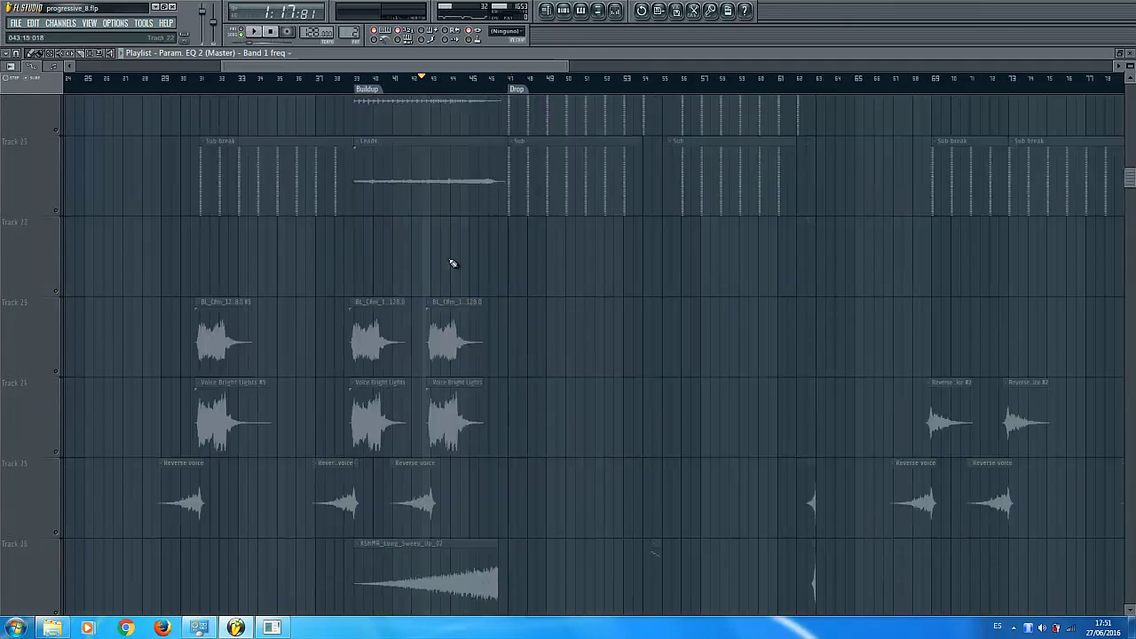
pyautogui.scroll(-3, 448, 258)
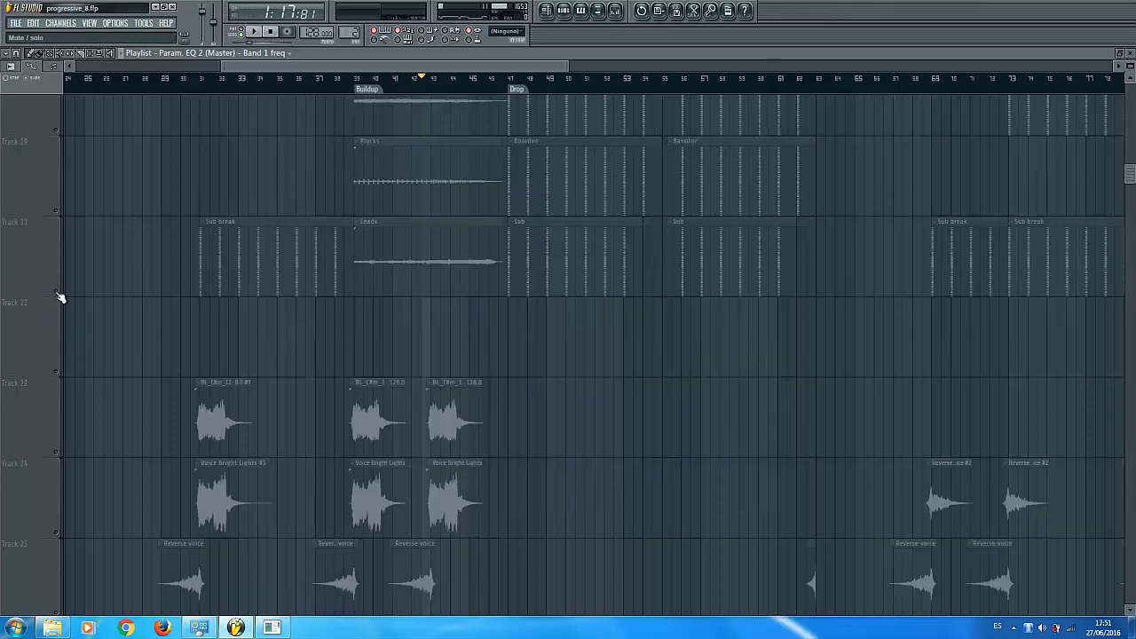
pyautogui.press('space')
pyautogui.scroll(-20, 406, 279)
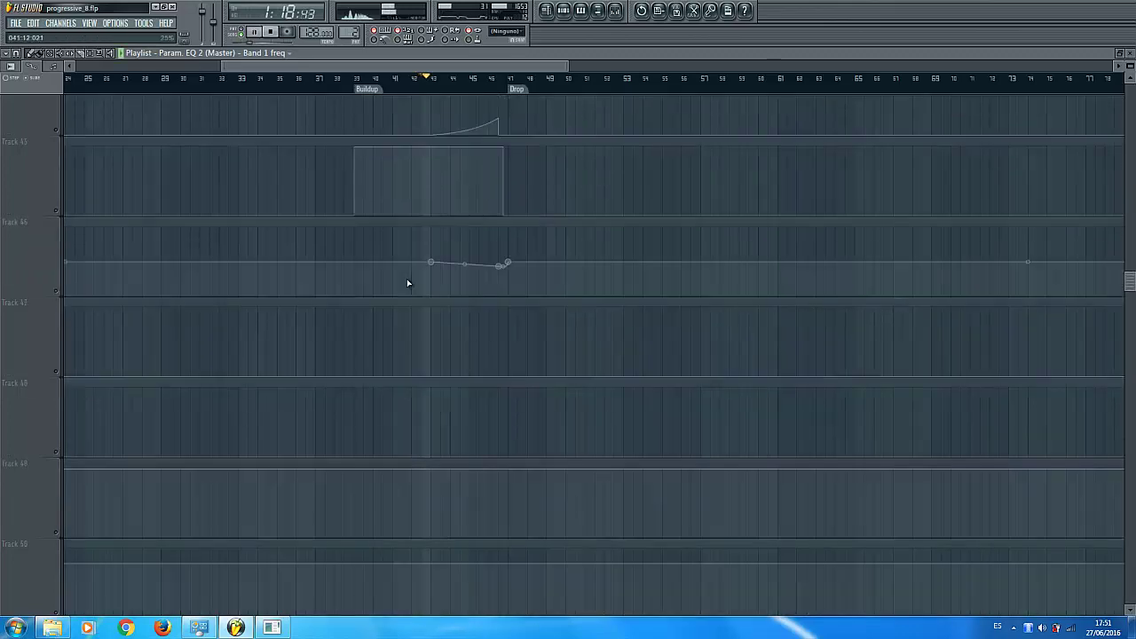
pyautogui.scroll(-18, 407, 280)
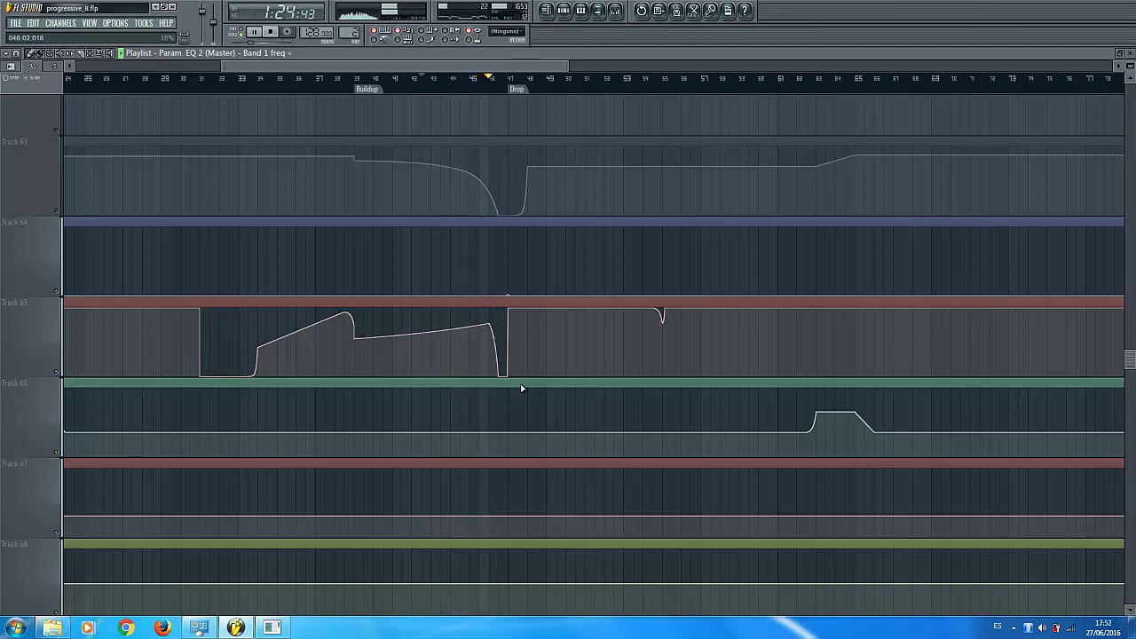
pyautogui.press('space')
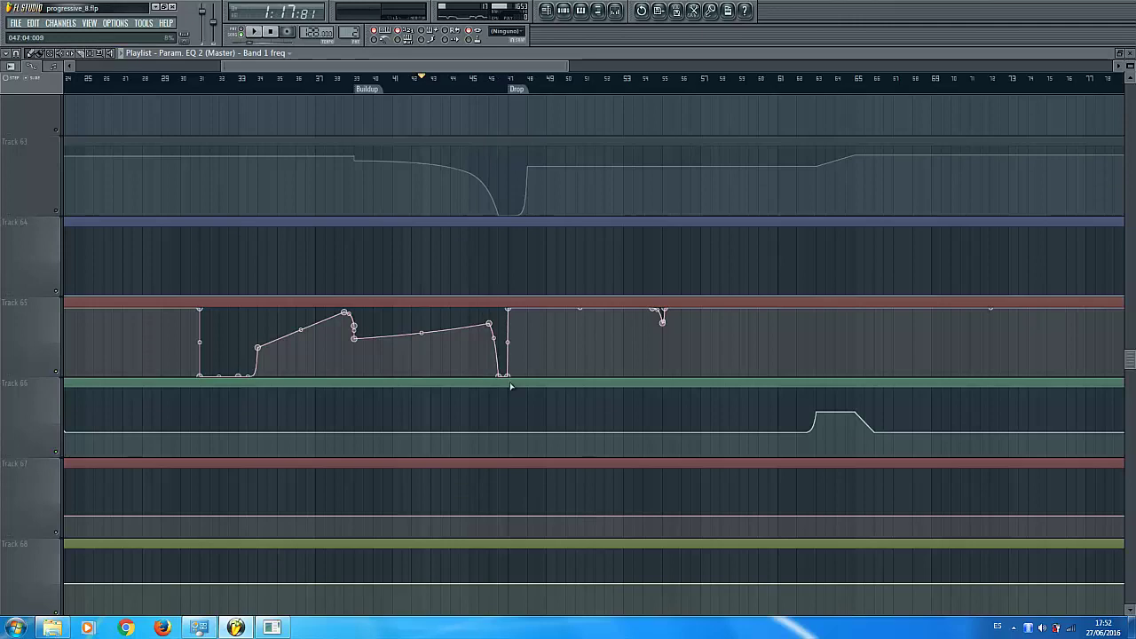
# Step: Isolate the full-length song audio on Track 7 near the end of the buildup, and unmute all the tracks again
pyautogui.scroll(15, 443, 222)
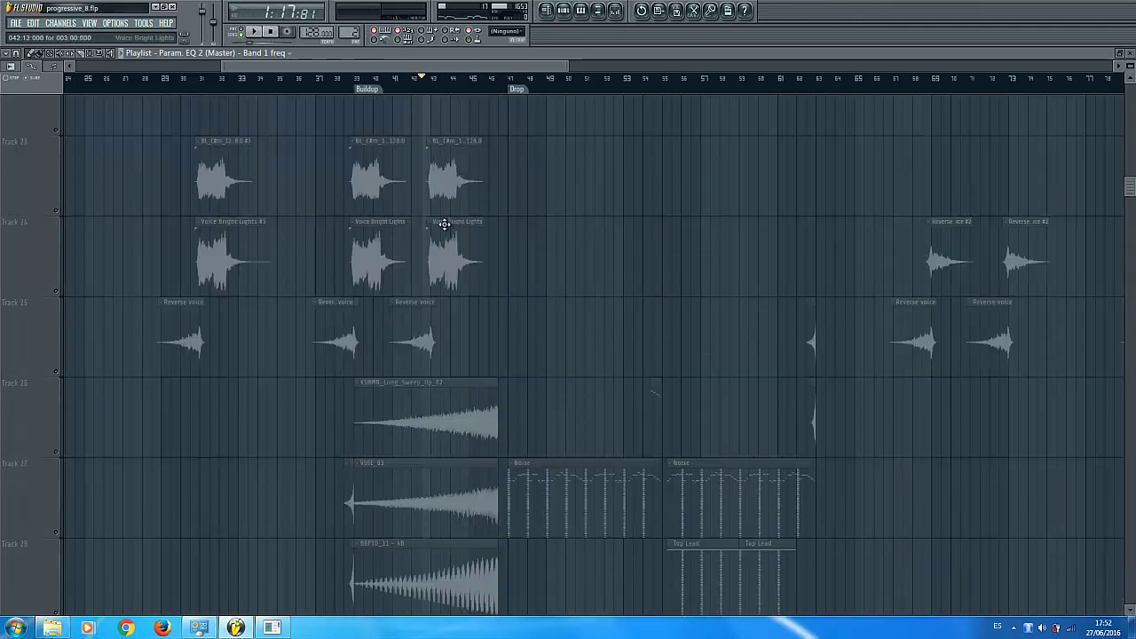
pyautogui.scroll(-5, 444, 223)
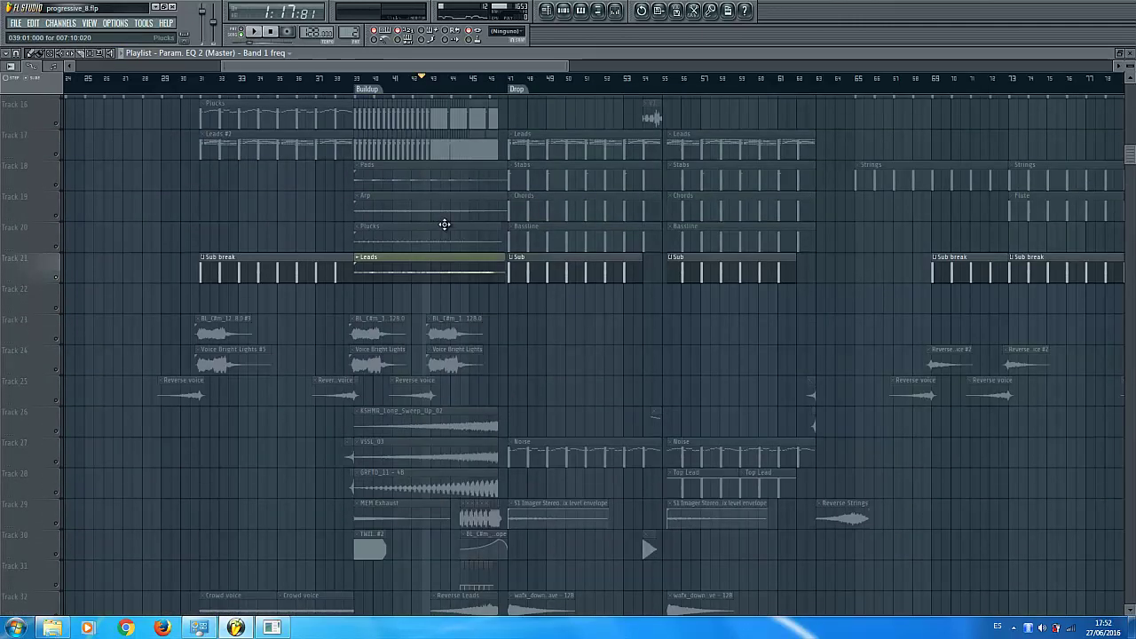
pyautogui.scroll(5, 444, 223)
pyautogui.scroll(-5, 444, 224)
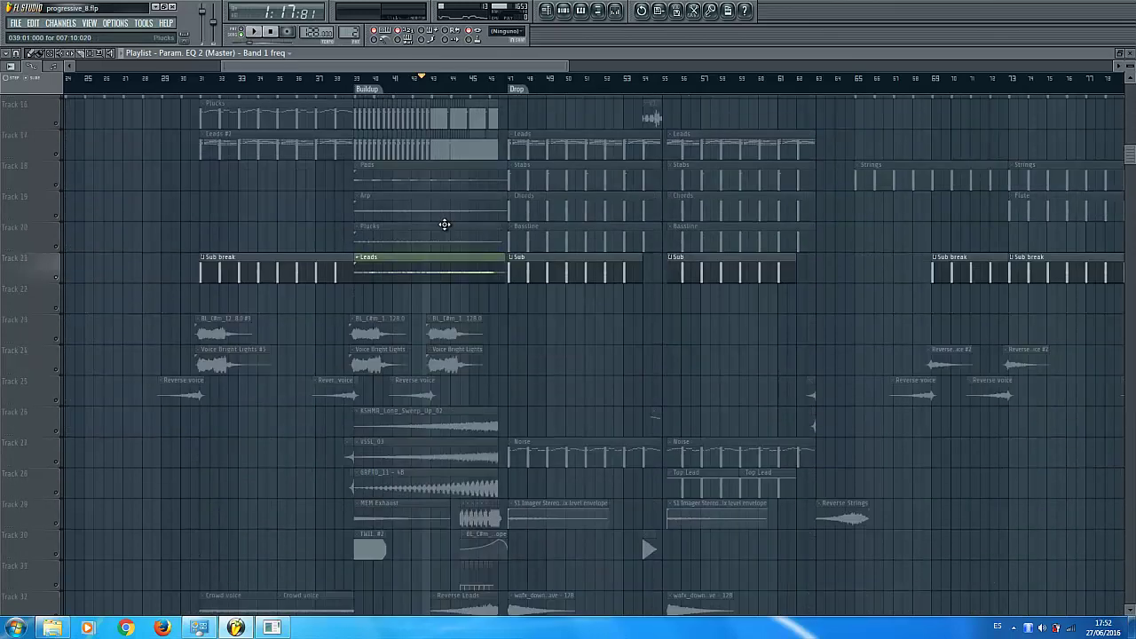
pyautogui.scroll(5, 72, 169)
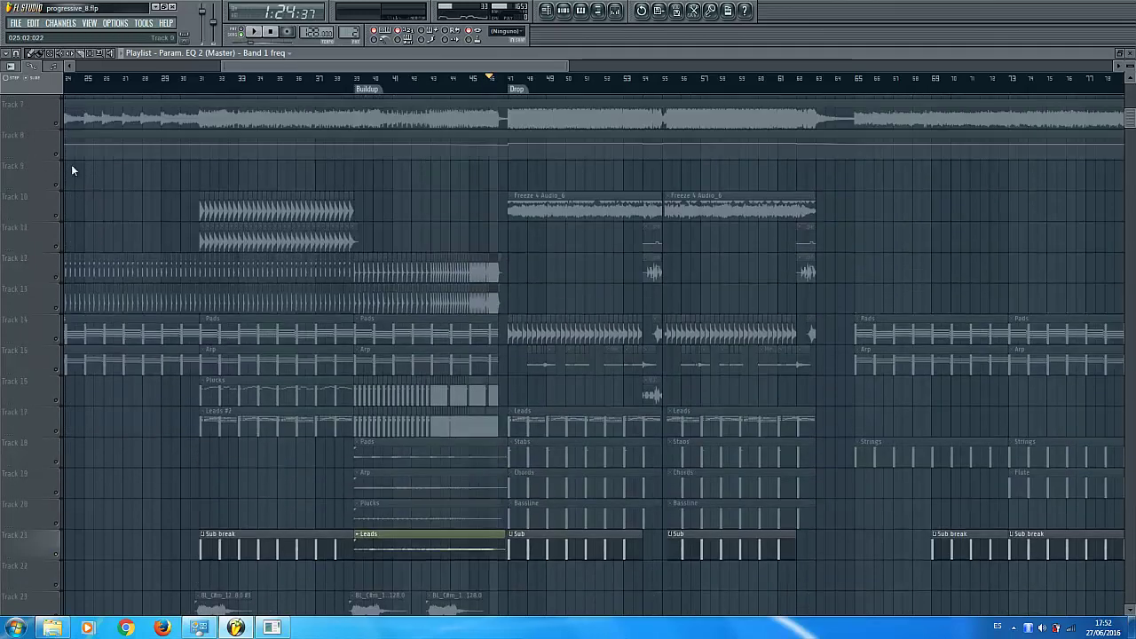
pyautogui.click(97, 110)
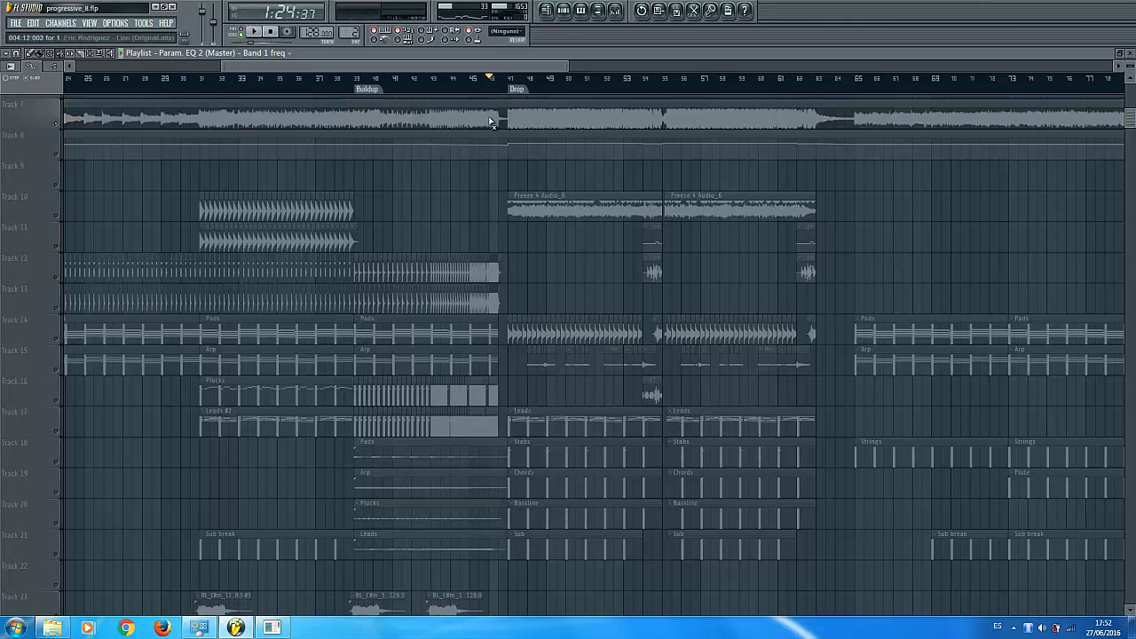
pyautogui.rightClick(57, 129)
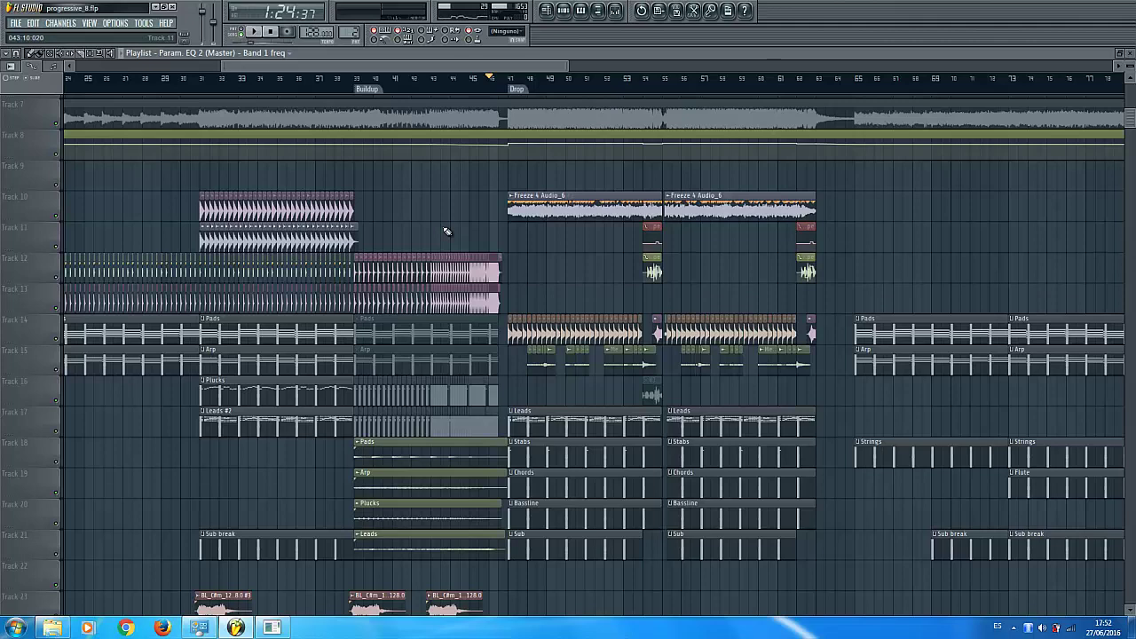
# Step: Isolate Track 26 and play its KSHMR_Long_Sweep_Up_02 clip from the second half of the buildup
pyautogui.scroll(-13, 447, 232)
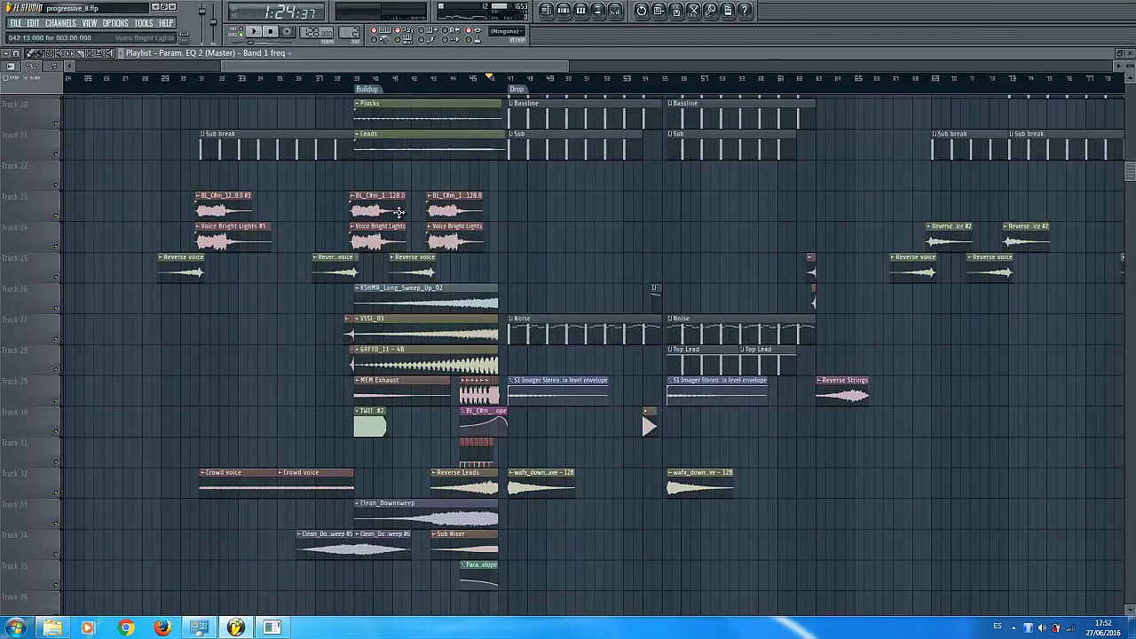
pyautogui.scroll(-2, 475, 224)
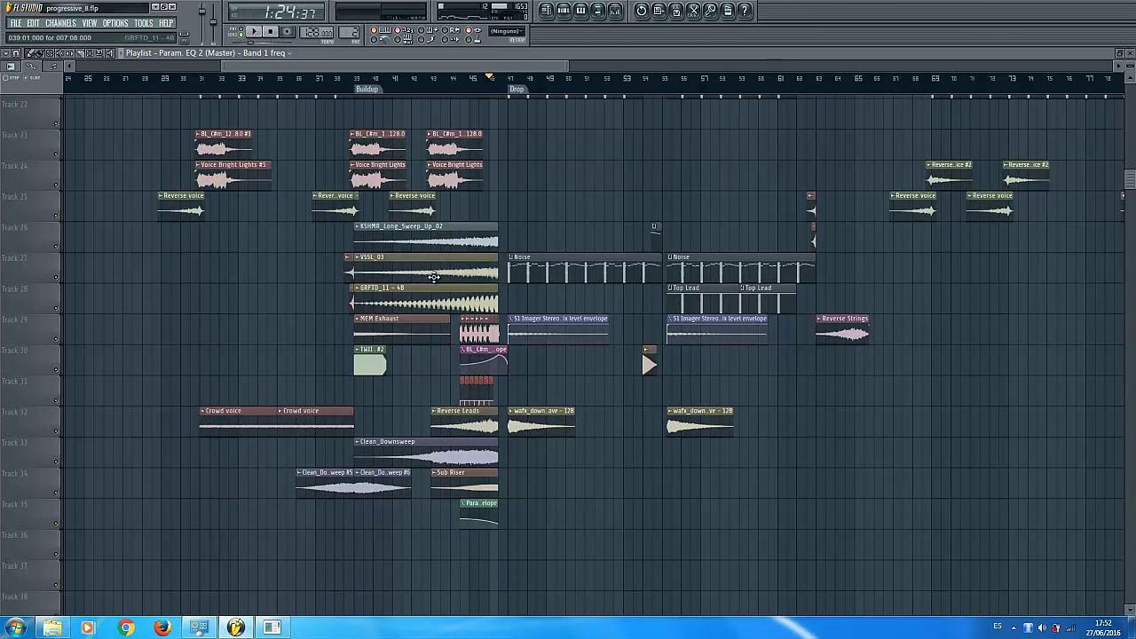
pyautogui.rightClick(55, 246)
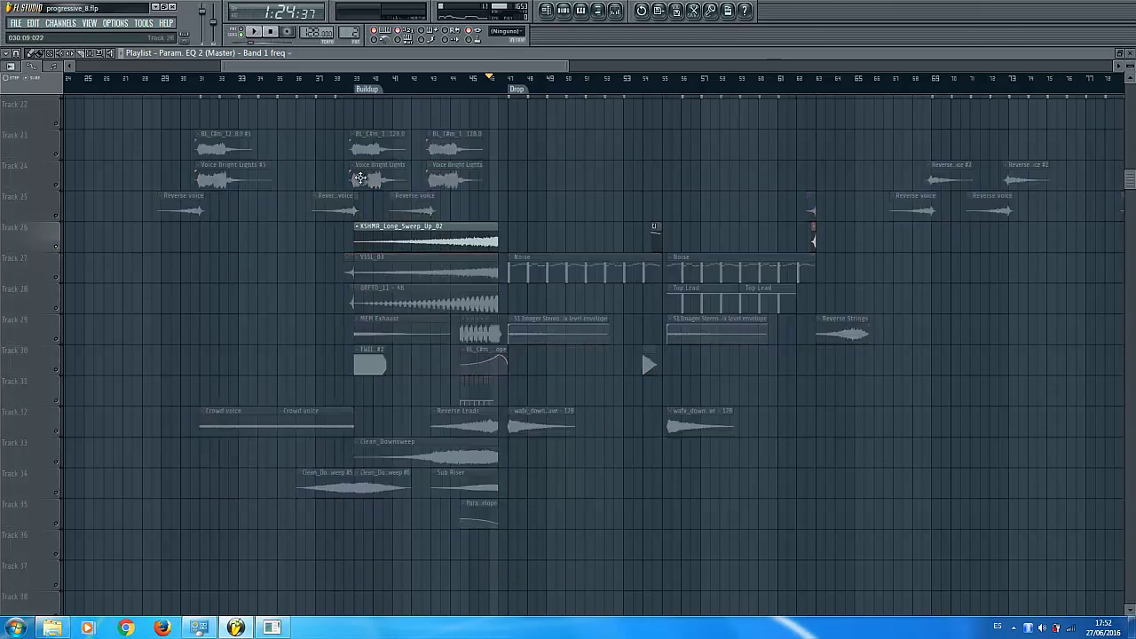
pyautogui.click(443, 91)
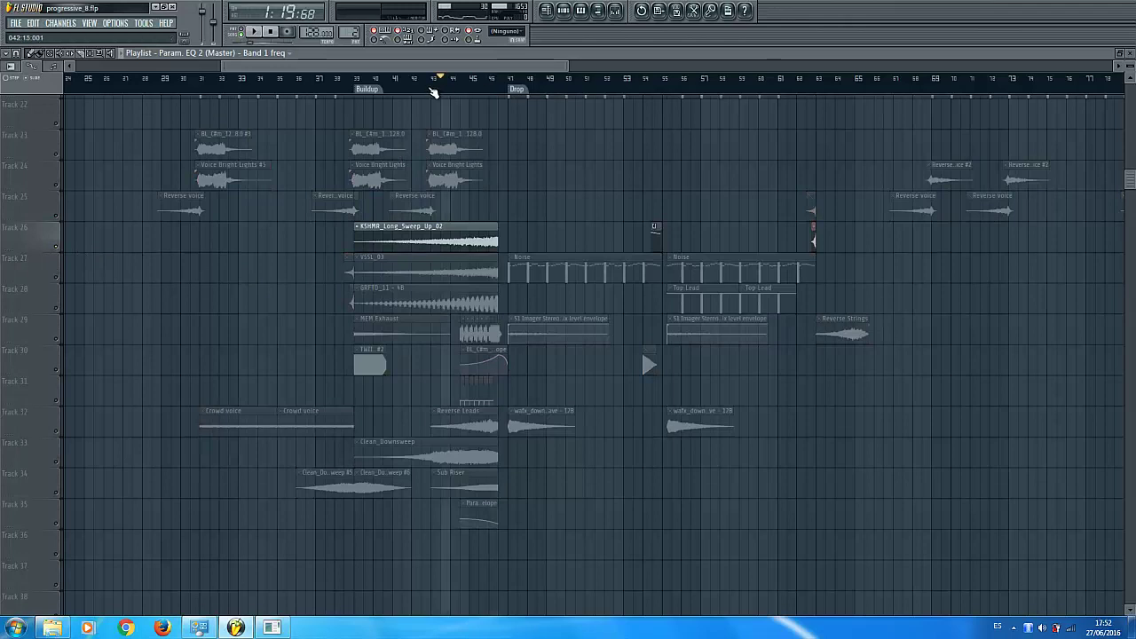
pyautogui.click(433, 91)
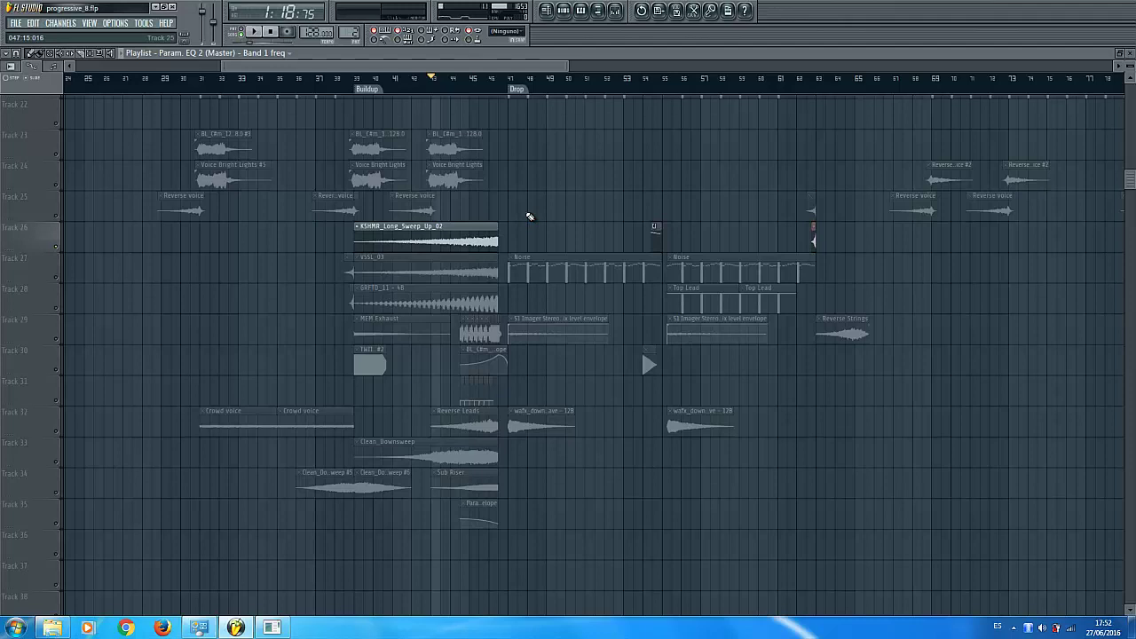
pyautogui.click(463, 84)
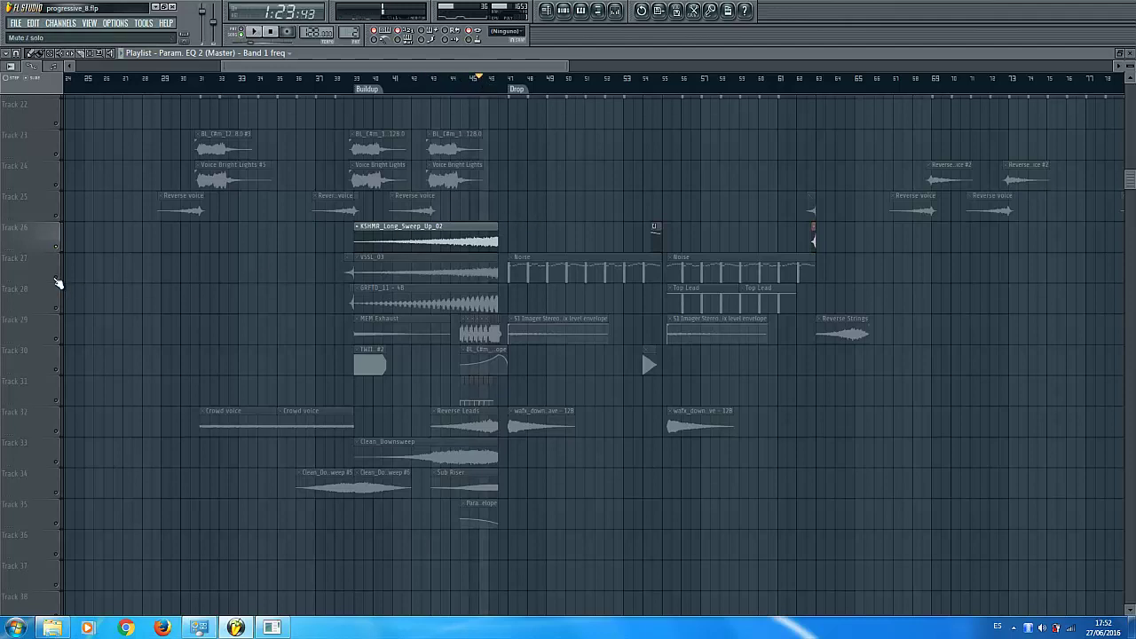
# Step: Isolate and play the VSSL_03 riser on Track 27, and the GRFTD_11 riser on Track 28, from the second half of the buildup
pyautogui.click(56, 282)
pyautogui.click(454, 84)
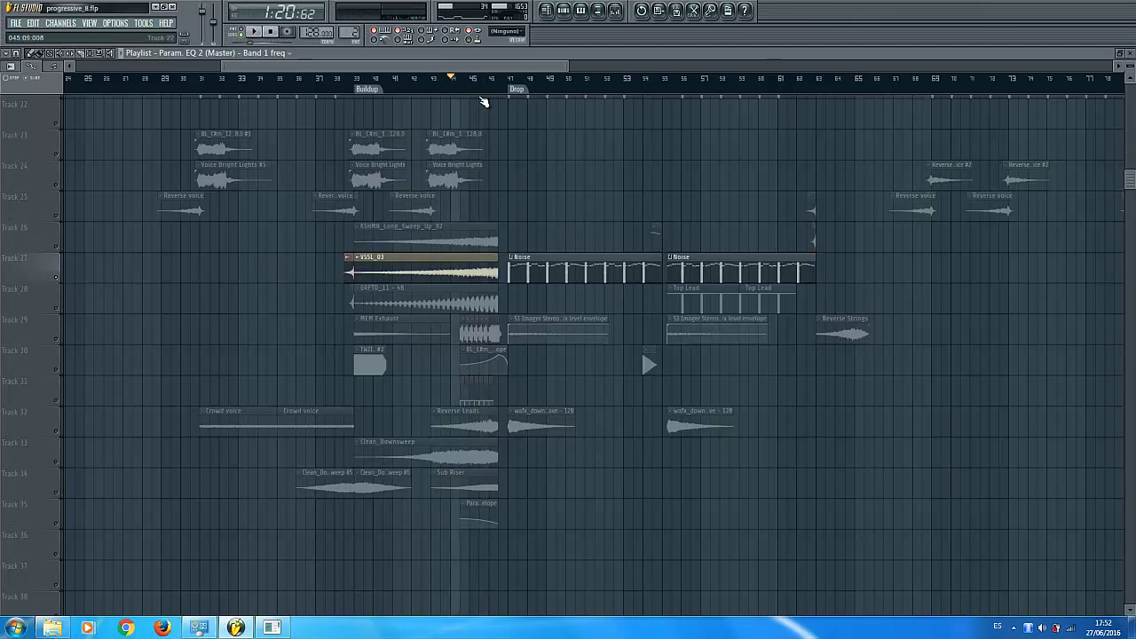
pyautogui.click(62, 312)
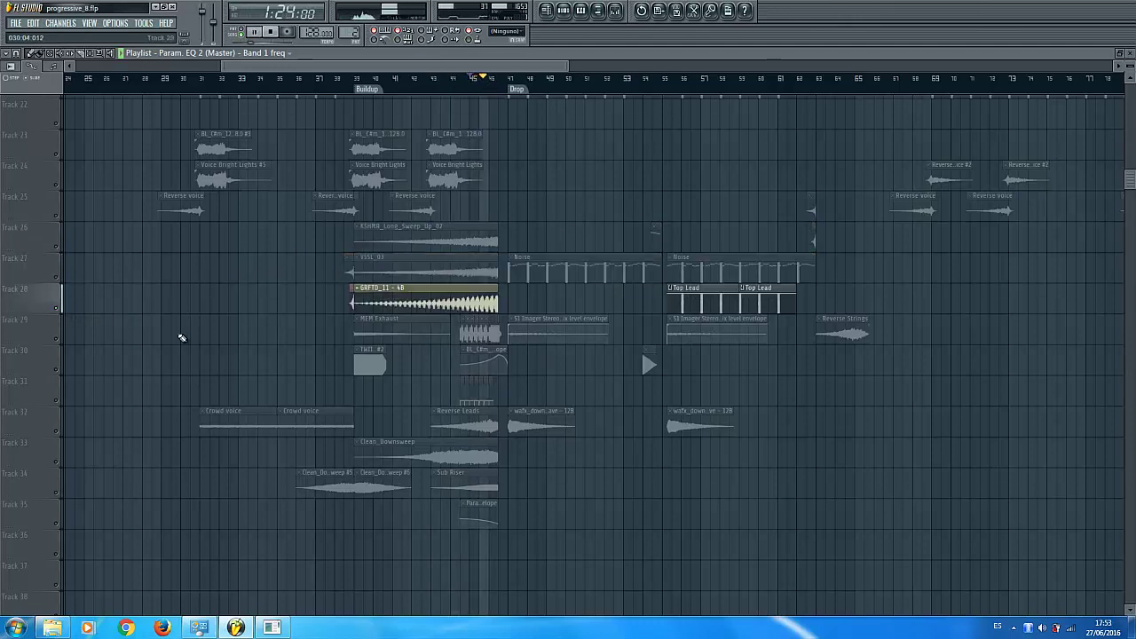
# Step: Isolate Track 32 to play the Reverse Leads clip late in the buildup, and isolate Track 33's Clean_Downsweep clip
pyautogui.click(56, 431)
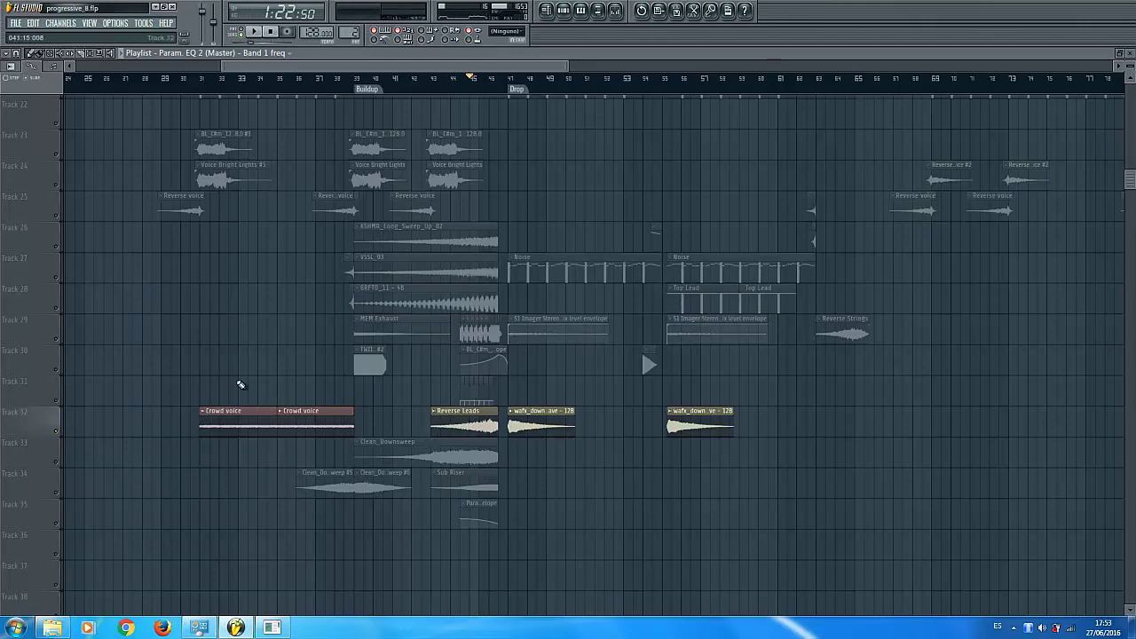
pyautogui.scroll(3, 497, 89)
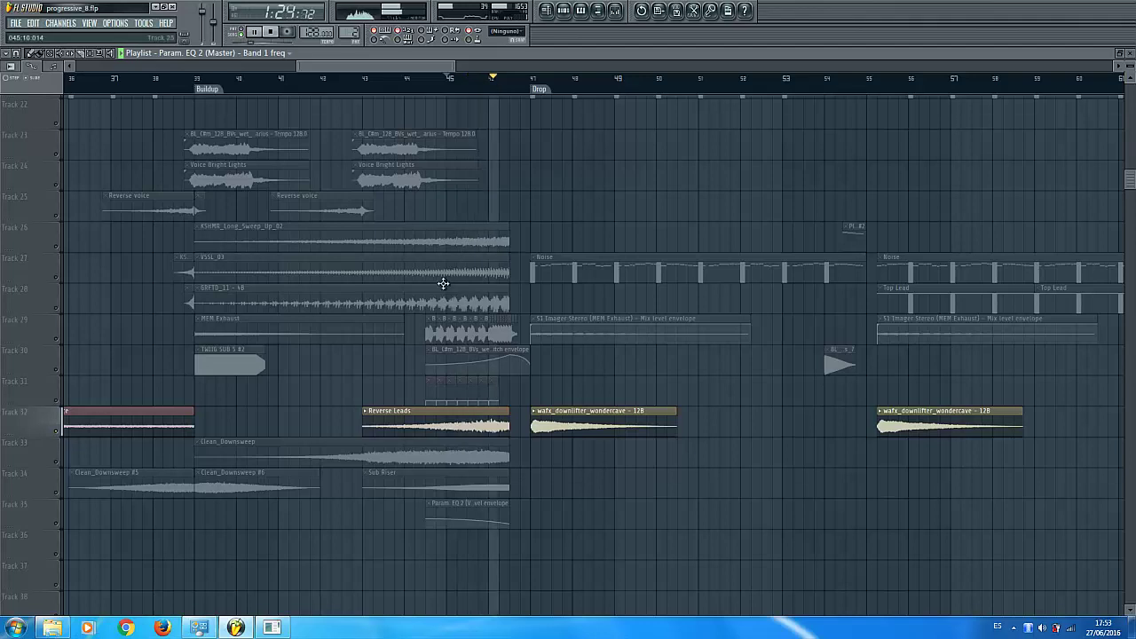
pyautogui.click(53, 461)
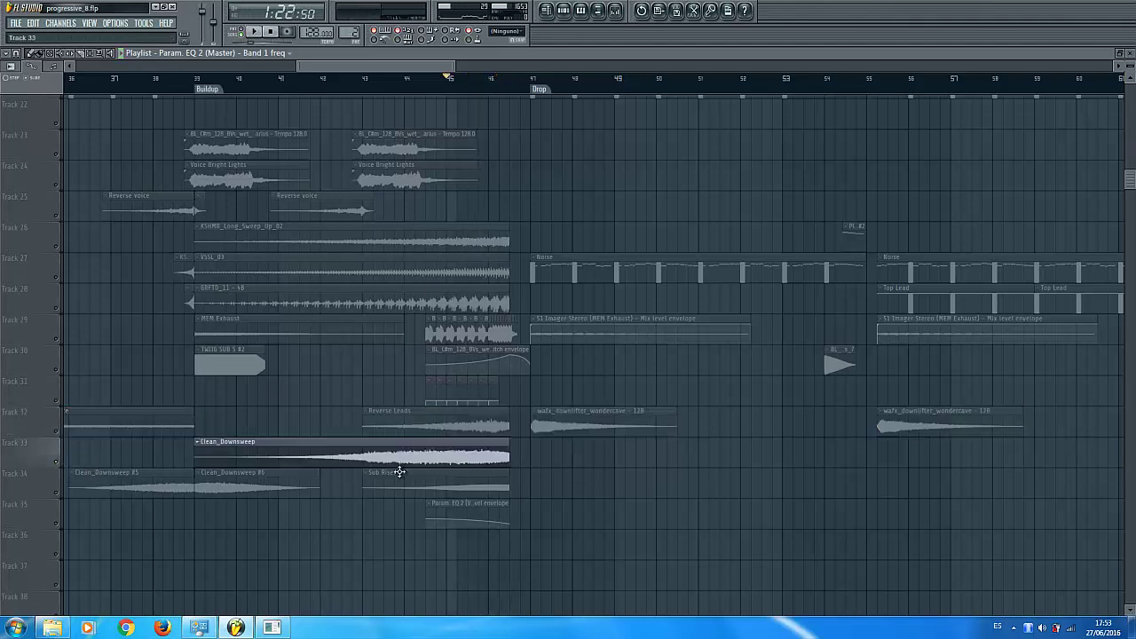
# Step: Isolate Track 34's Sub Riser together with its Param. EQ 2 level envelope on Track 35, and play them near the buildup's end
pyautogui.click(52, 492)
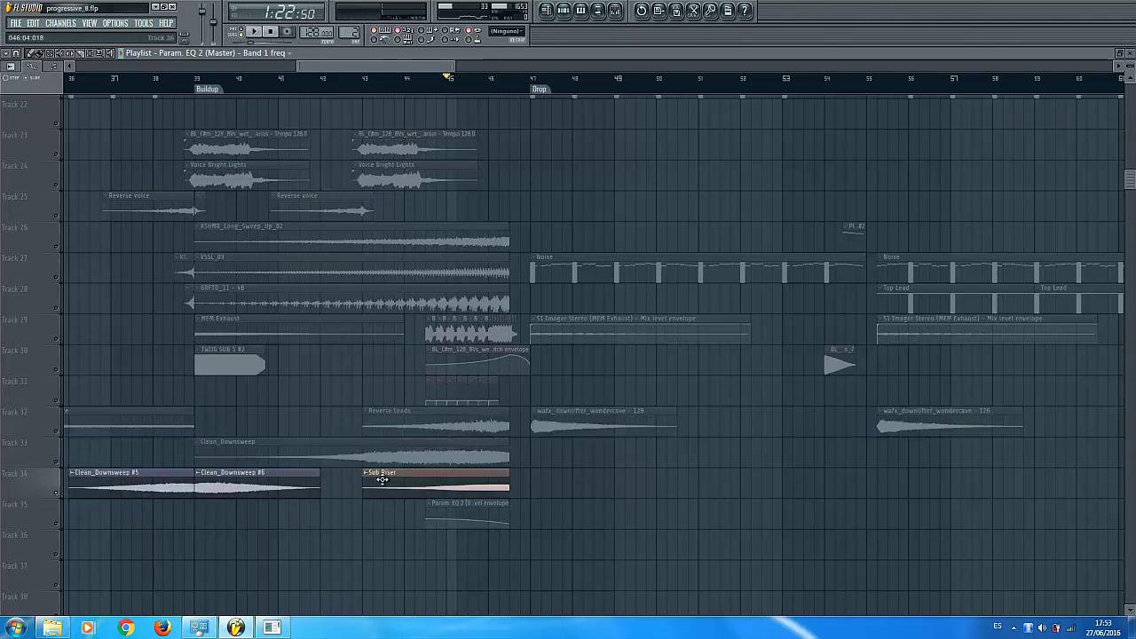
pyautogui.click(63, 525)
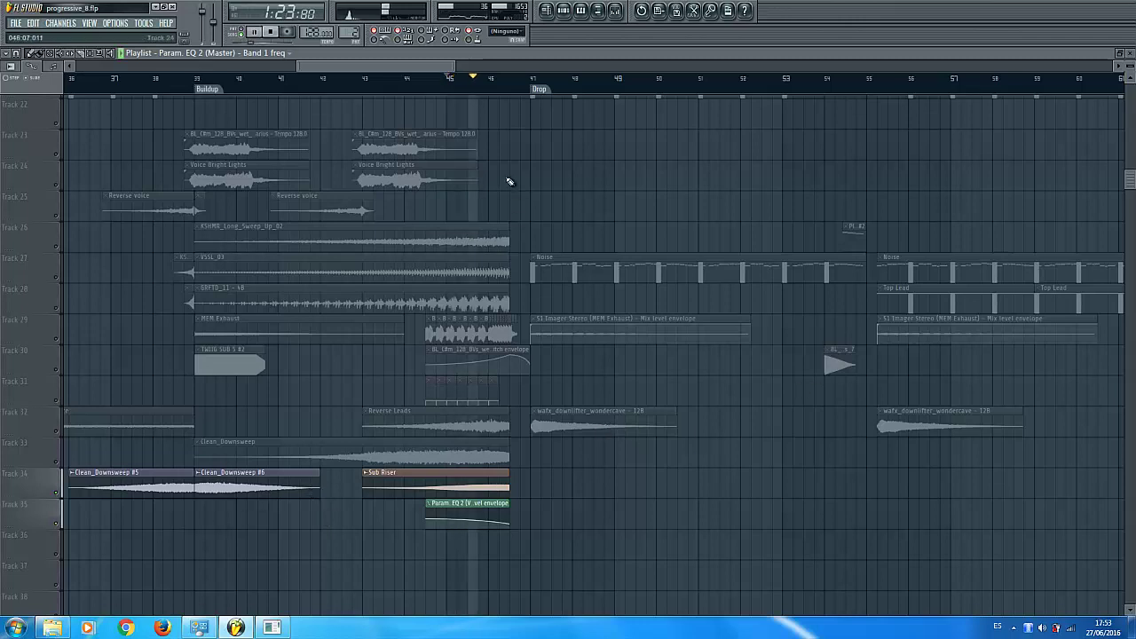
pyautogui.press('space')
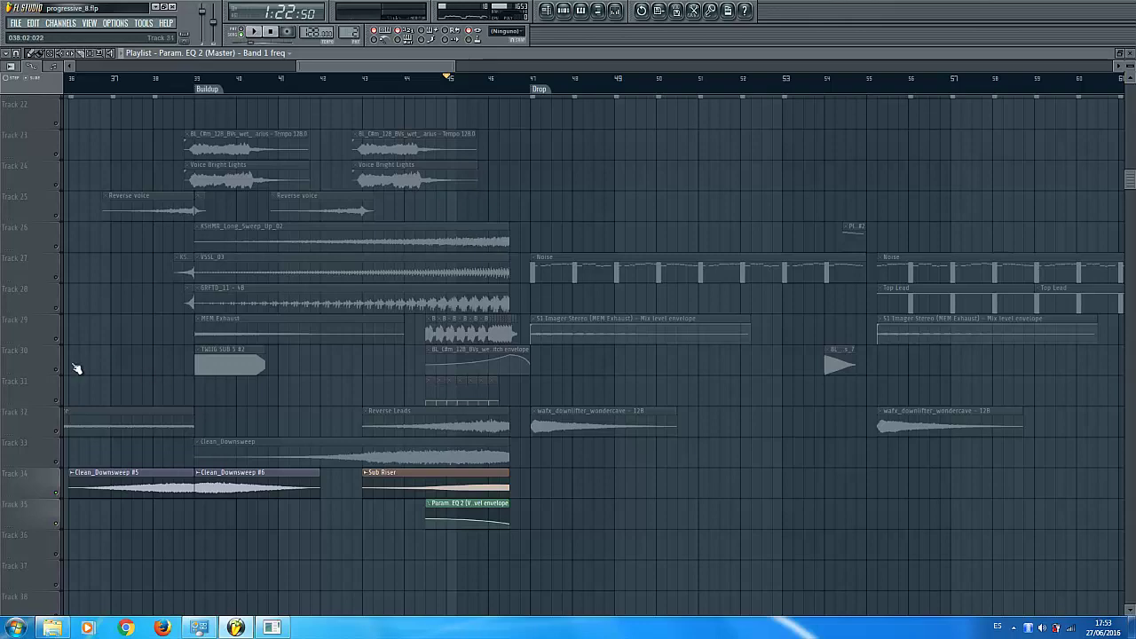
# Step: Isolate Tracks 29 to 31 and play the chopped BL_C#m_128_BVs_wet_Aquarius_2 vocal clips with their channel pitch envelope before the Drop marker
pyautogui.moveTo(57, 348); pyautogui.dragTo(50, 398)
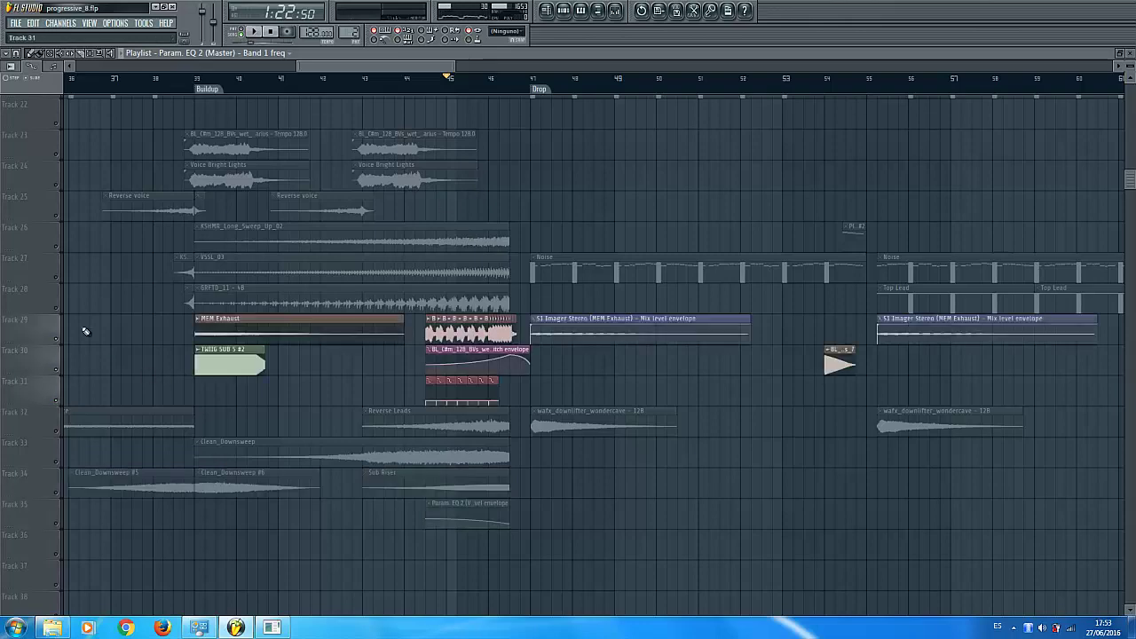
pyautogui.scroll(3, 84, 329)
pyautogui.scroll(2, 83, 329)
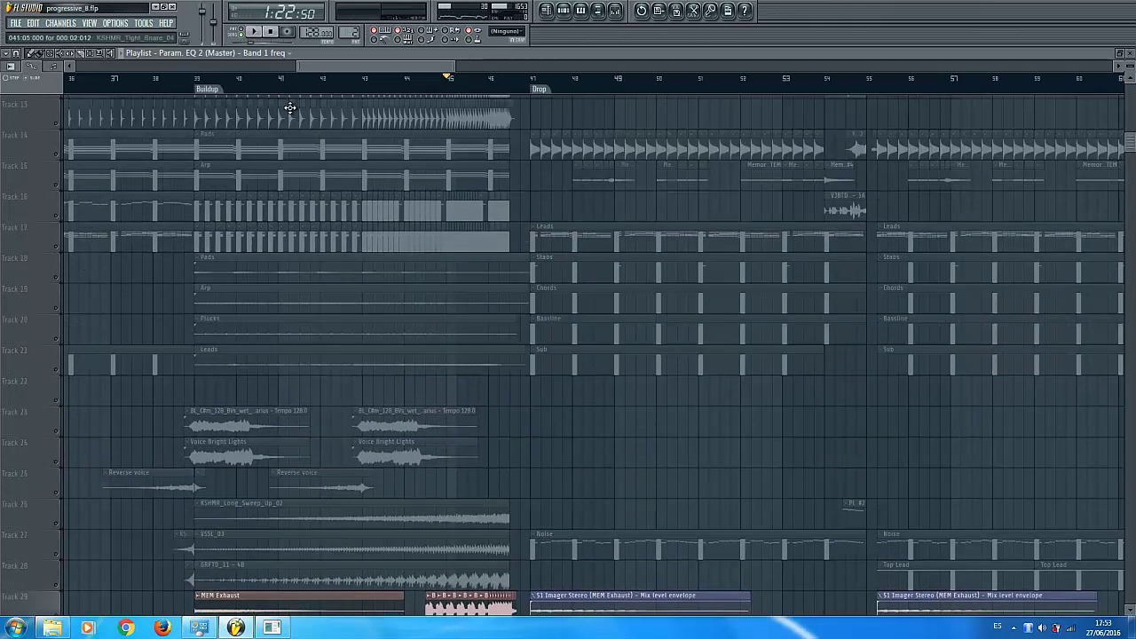
pyautogui.scroll(-3, 381, 245)
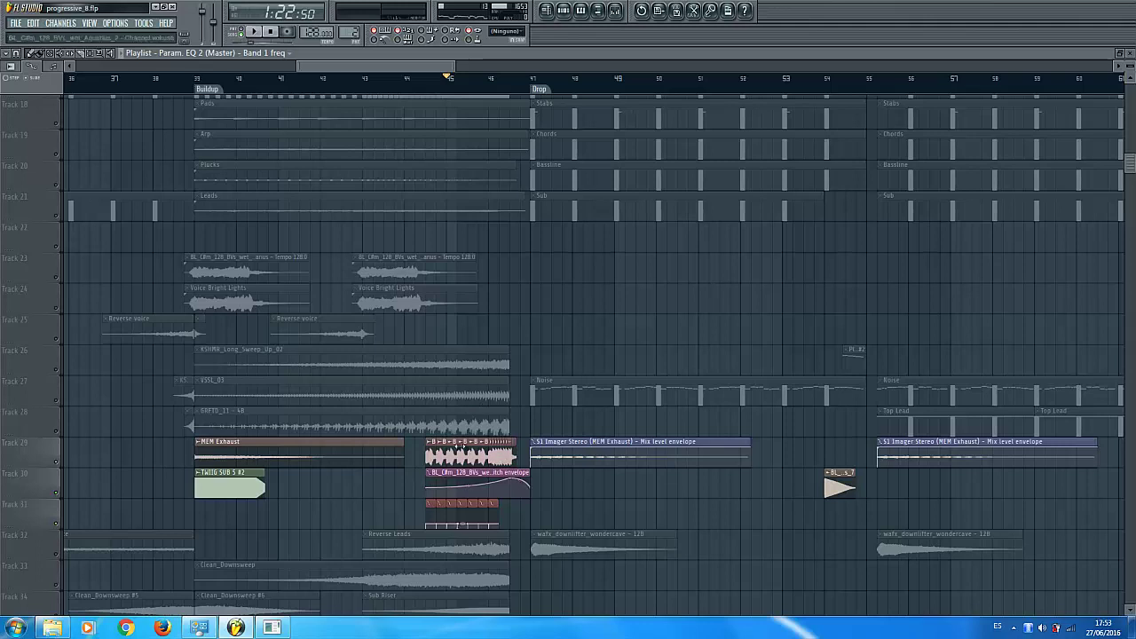
pyautogui.click(430, 85)
pyautogui.scroll(2, 286, 512)
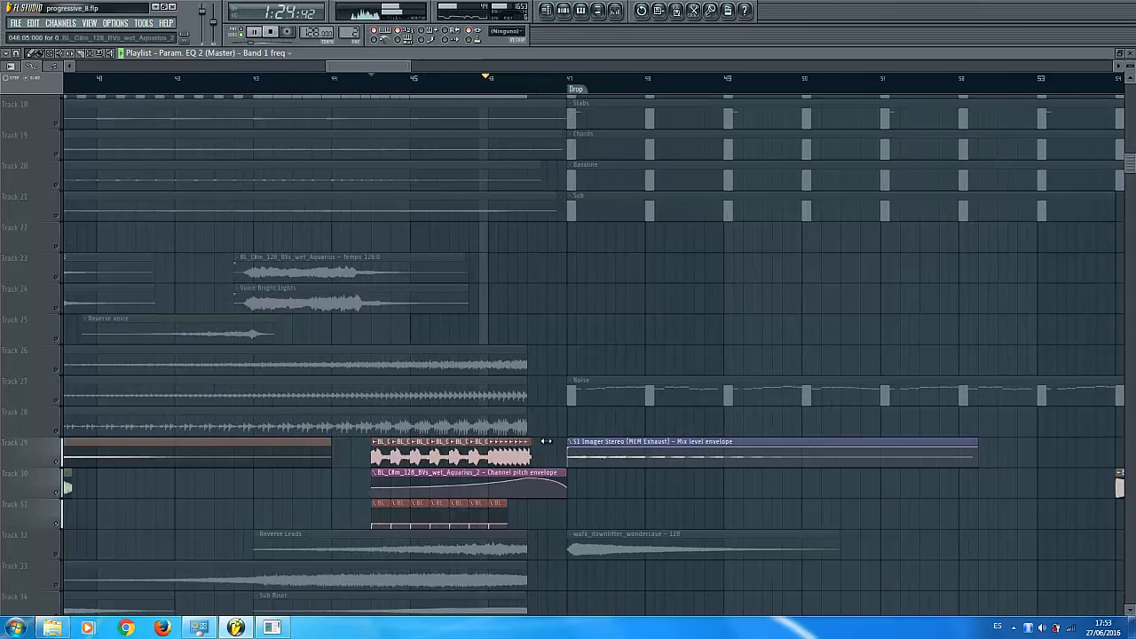
pyautogui.press('space')
pyautogui.scroll(-2, 554, 92)
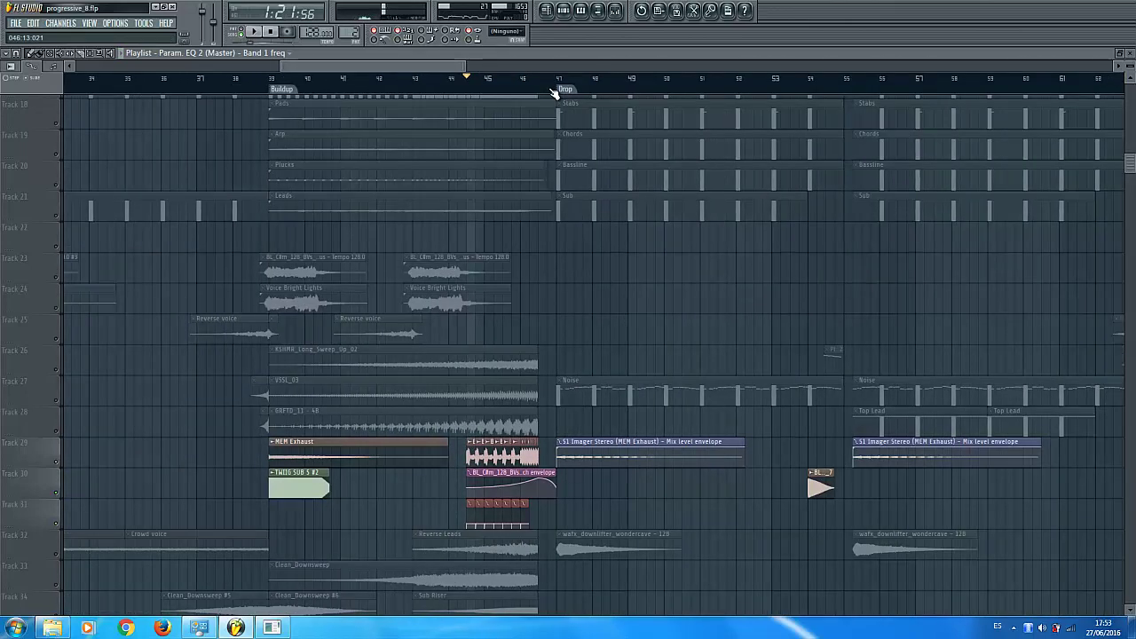
# Step: Unmute all the tracks and bring the Master automation envelopes starting on Track 40 into view
pyautogui.scroll(-2, 553, 92)
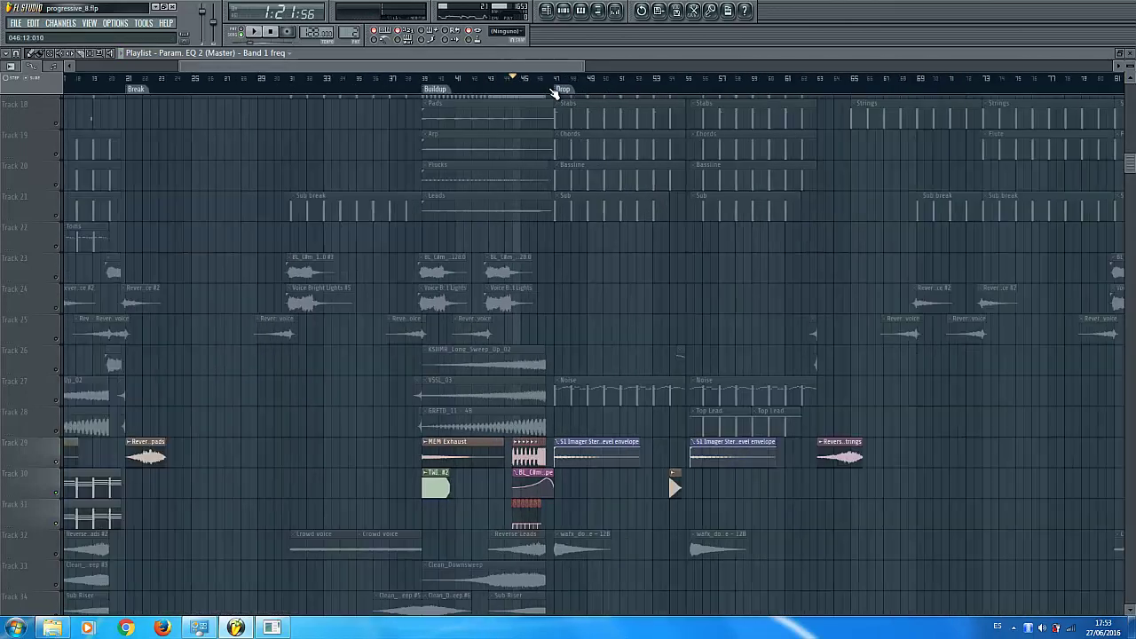
pyautogui.scroll(-2, 355, 382)
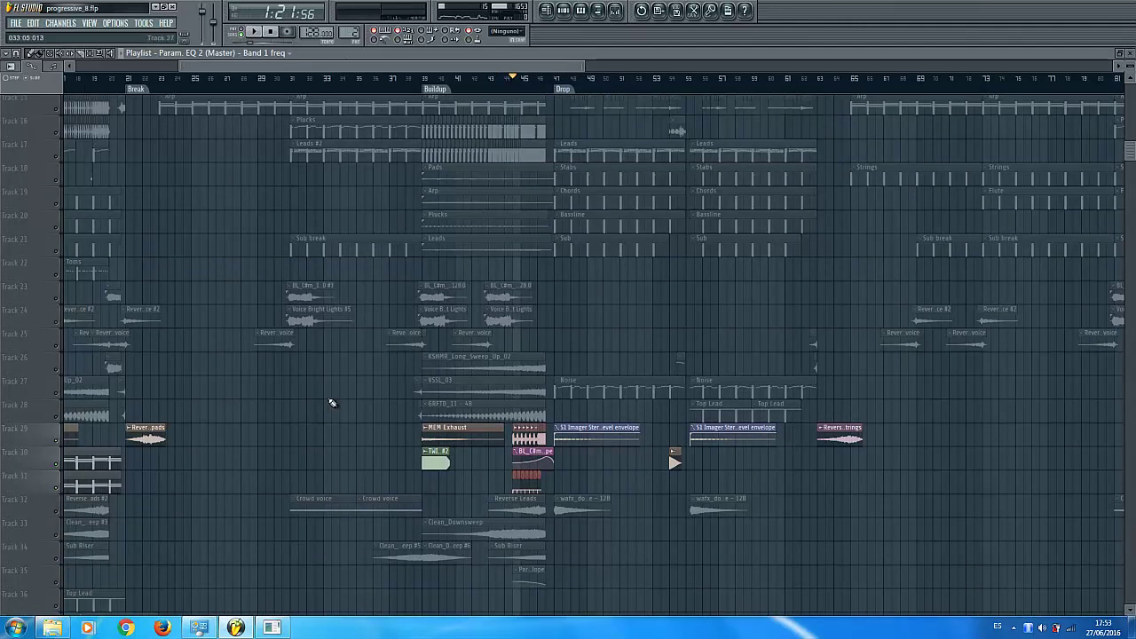
pyautogui.scroll(3, 185, 263)
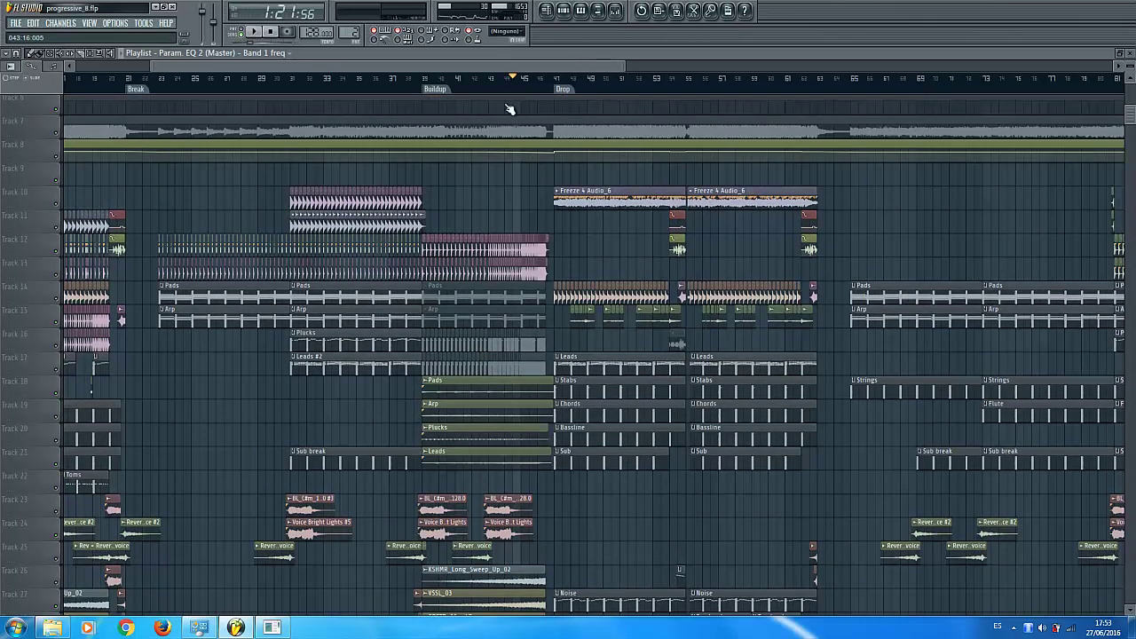
pyautogui.scroll(-2, 511, 95)
pyautogui.scroll(-10, 486, 275)
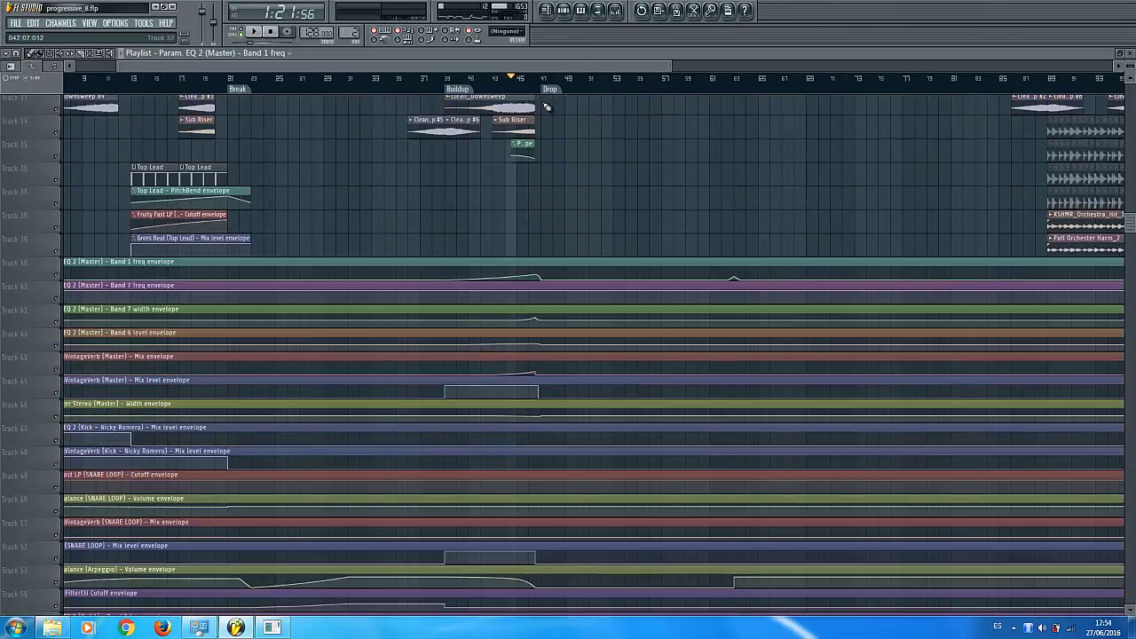
# Step: Open the mixer below the Master envelopes and view the ValhallaVintageVerb settings on the Master channel
pyautogui.click(613, 10)
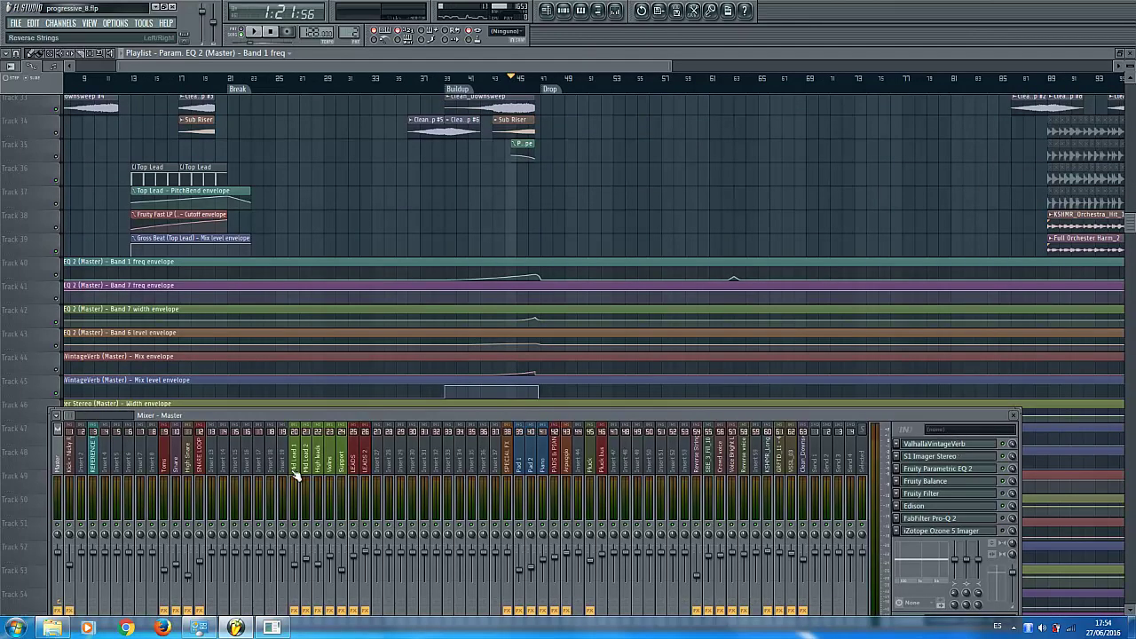
pyautogui.moveTo(220, 425); pyautogui.dragTo(224, 431)
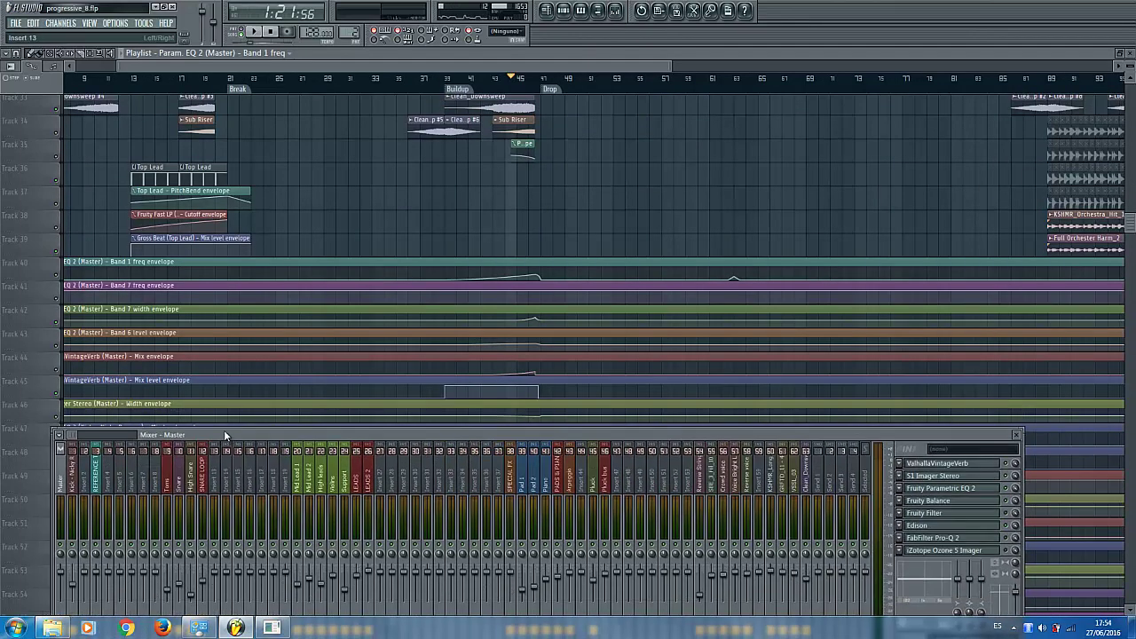
pyautogui.click(936, 460)
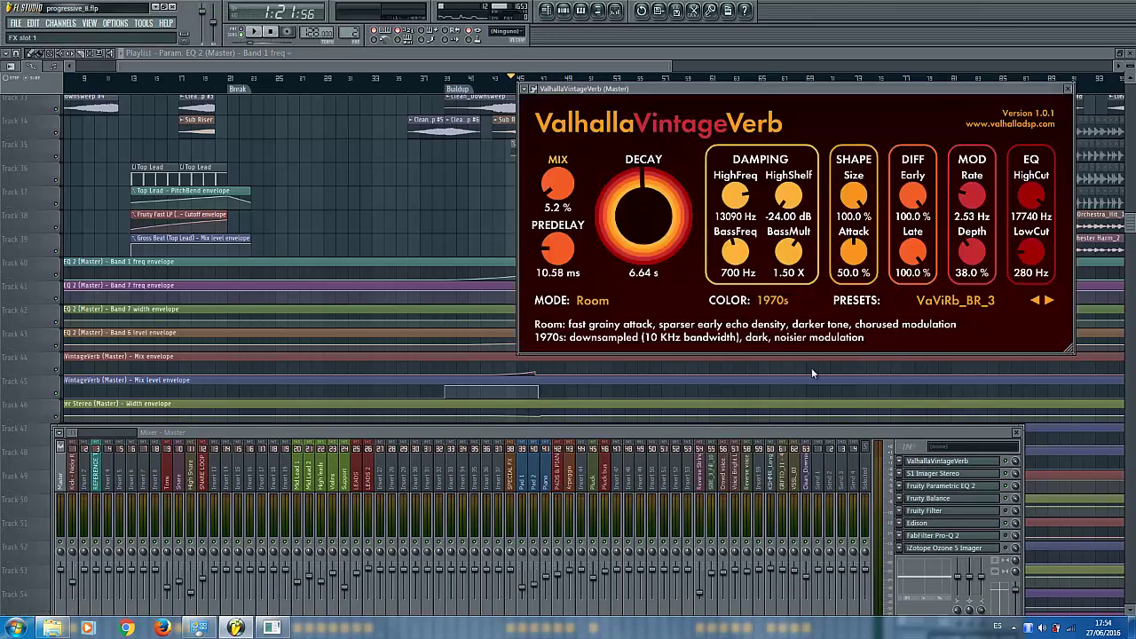
pyautogui.click(1068, 90)
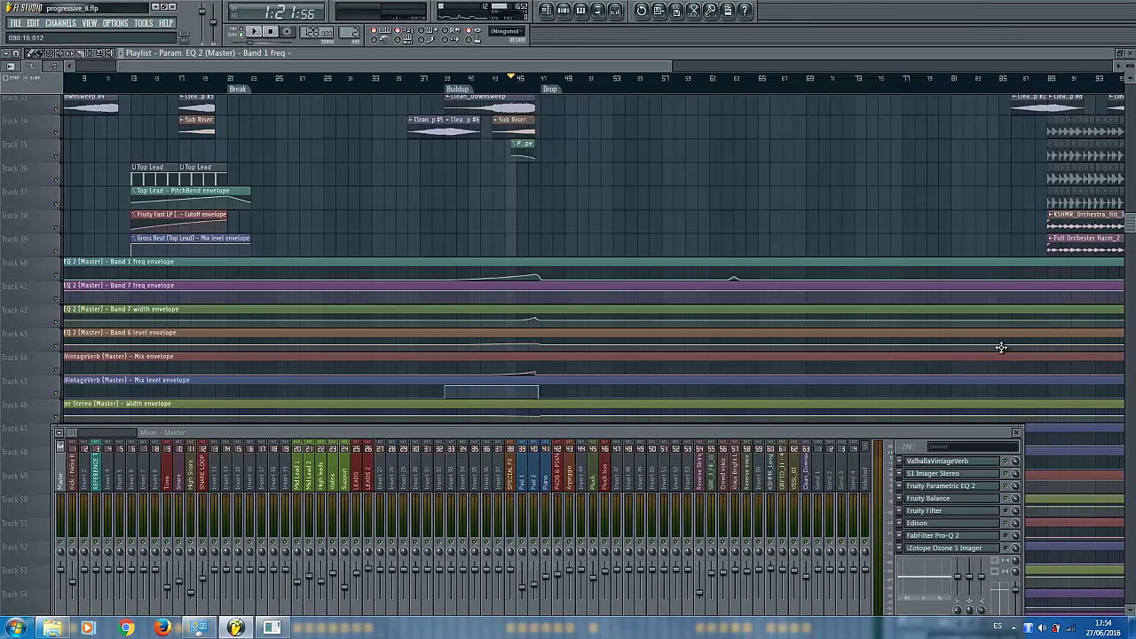
# Step: Review the Master channel's S1 Imager Stereo, Fruity Parametric EQ 2 and Fruity Balance effects one after another
pyautogui.click(955, 474)
pyautogui.click(337, 107)
pyautogui.click(961, 485)
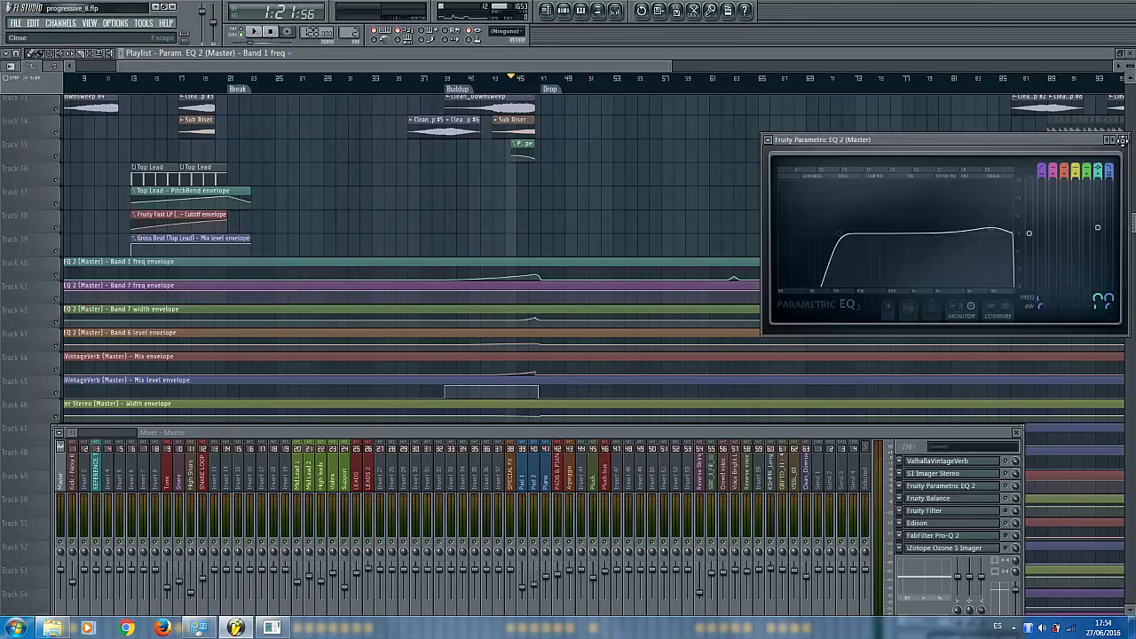
pyautogui.click(1122, 140)
pyautogui.click(929, 497)
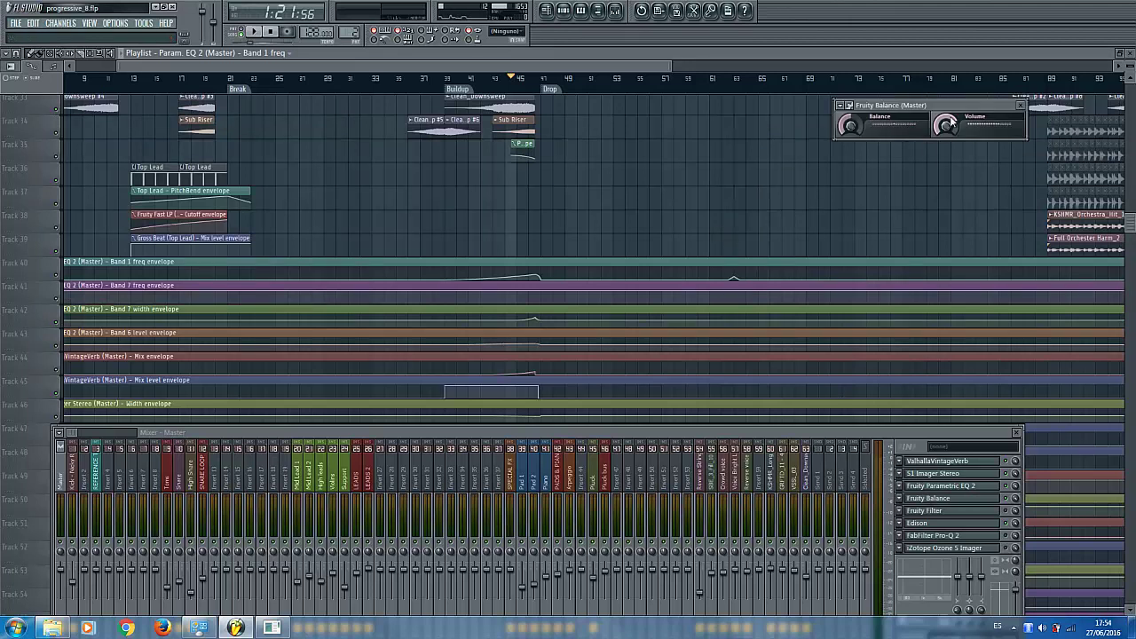
pyautogui.click(1019, 104)
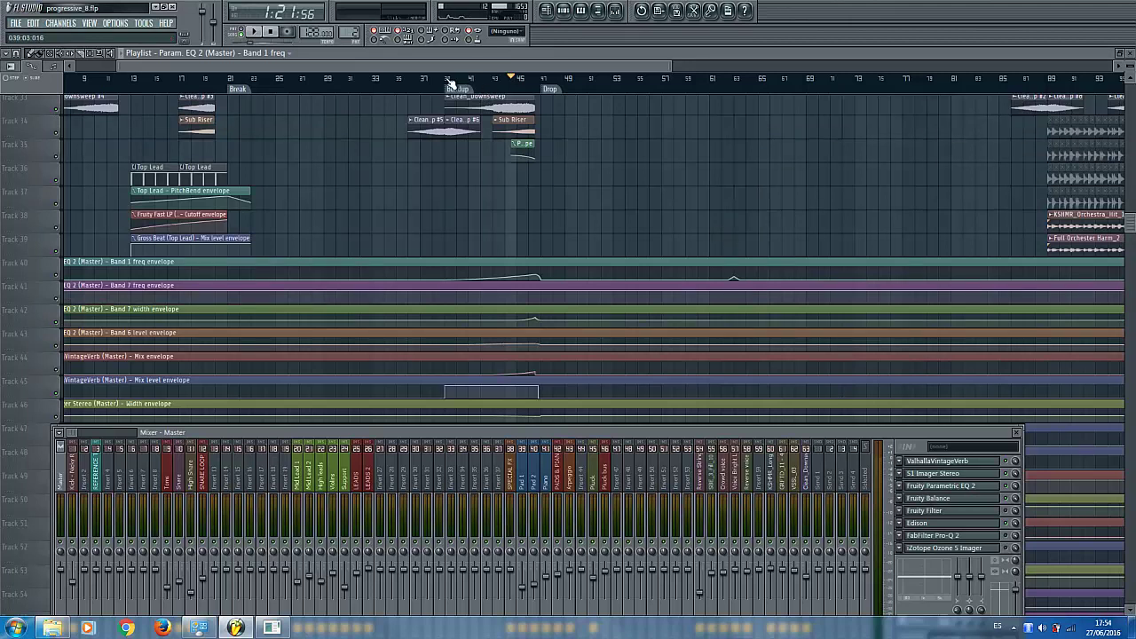
# Step: Open the Master's Fruity Parametric EQ 2 and move the playhead between the Buildup and Drop markers to examine its automated curve
pyautogui.click(940, 486)
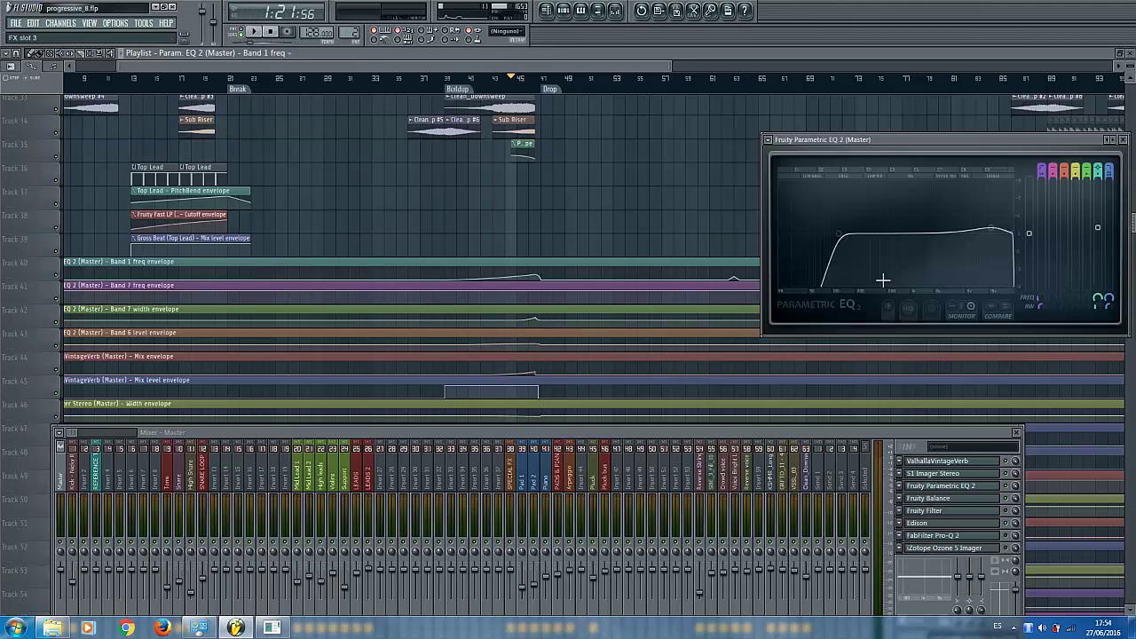
pyautogui.click(768, 140)
pyautogui.click(907, 140)
pyautogui.click(447, 78)
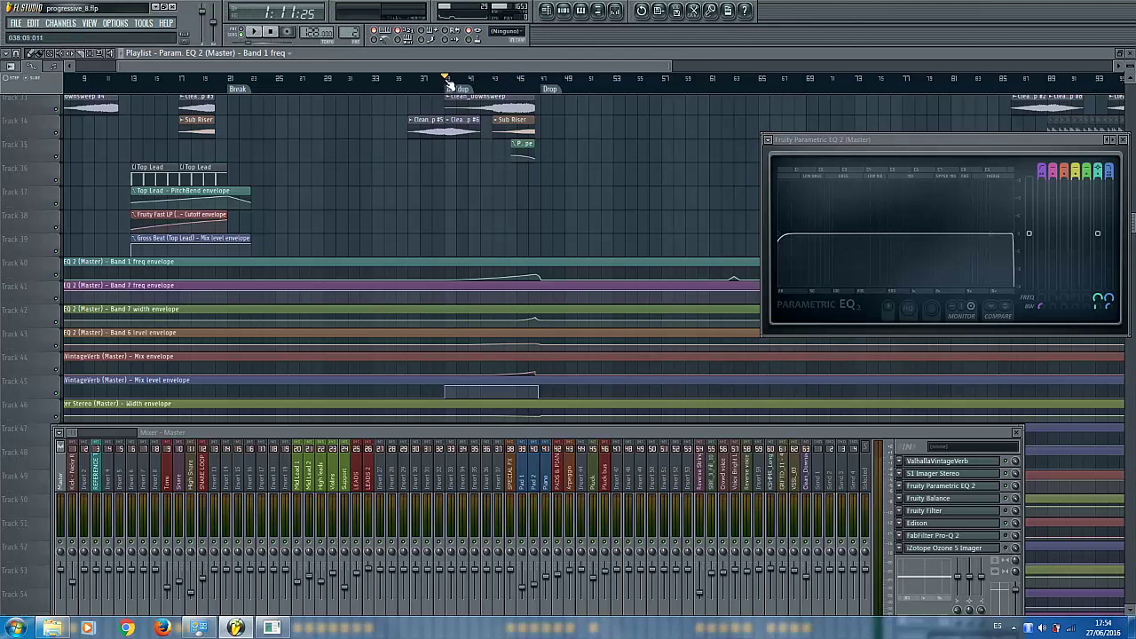
pyautogui.moveTo(448, 80); pyautogui.dragTo(468, 81)
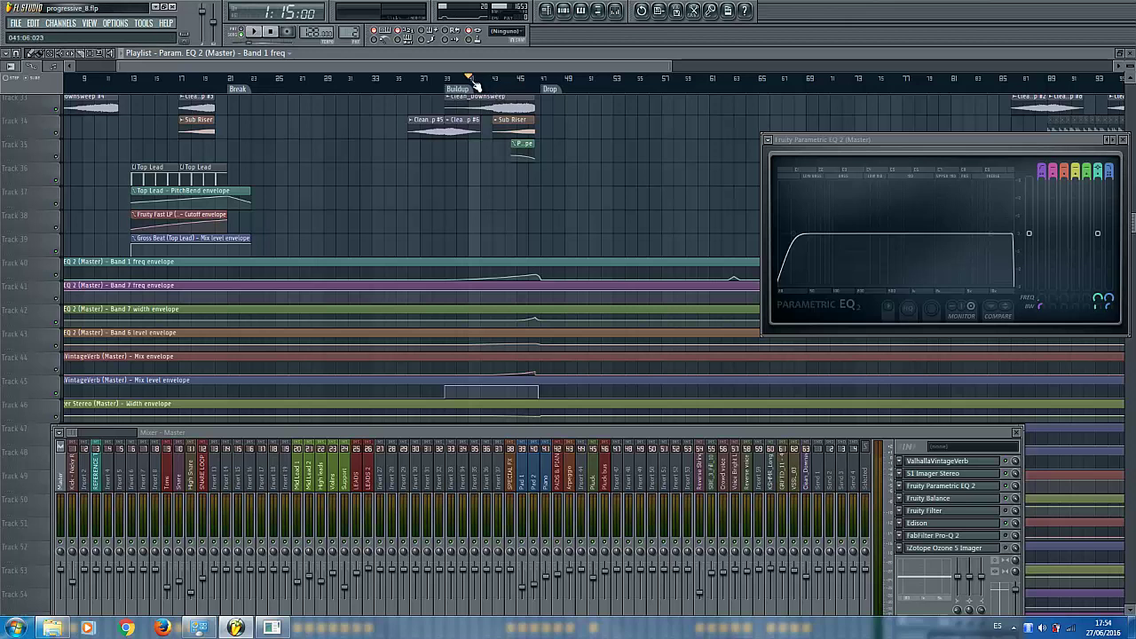
pyautogui.click(481, 86)
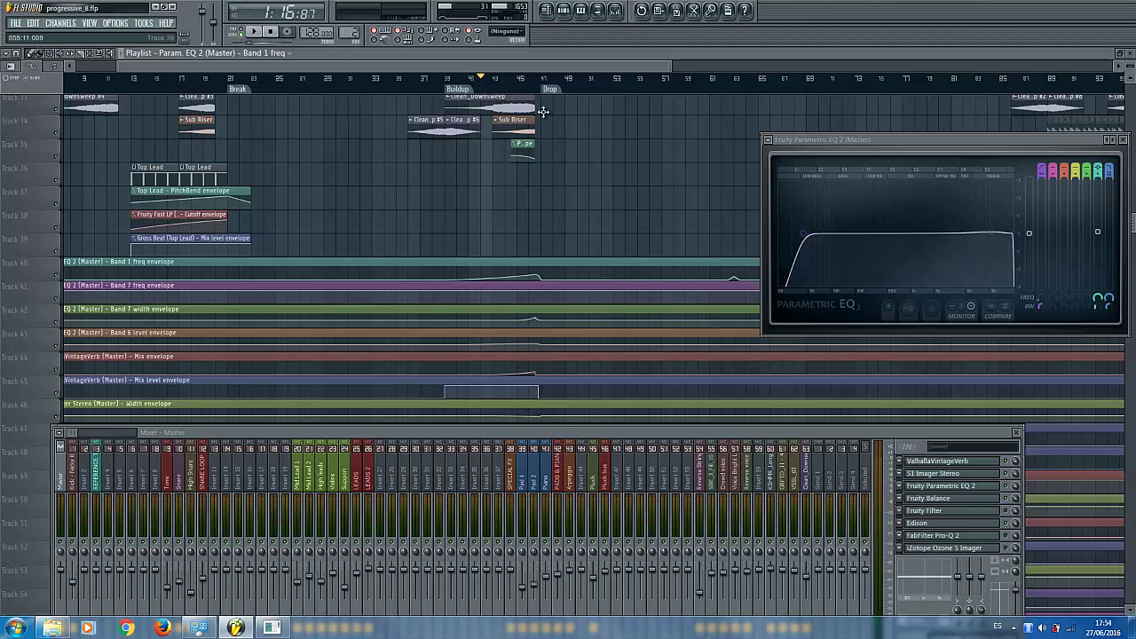
pyautogui.moveTo(494, 85); pyautogui.dragTo(517, 86)
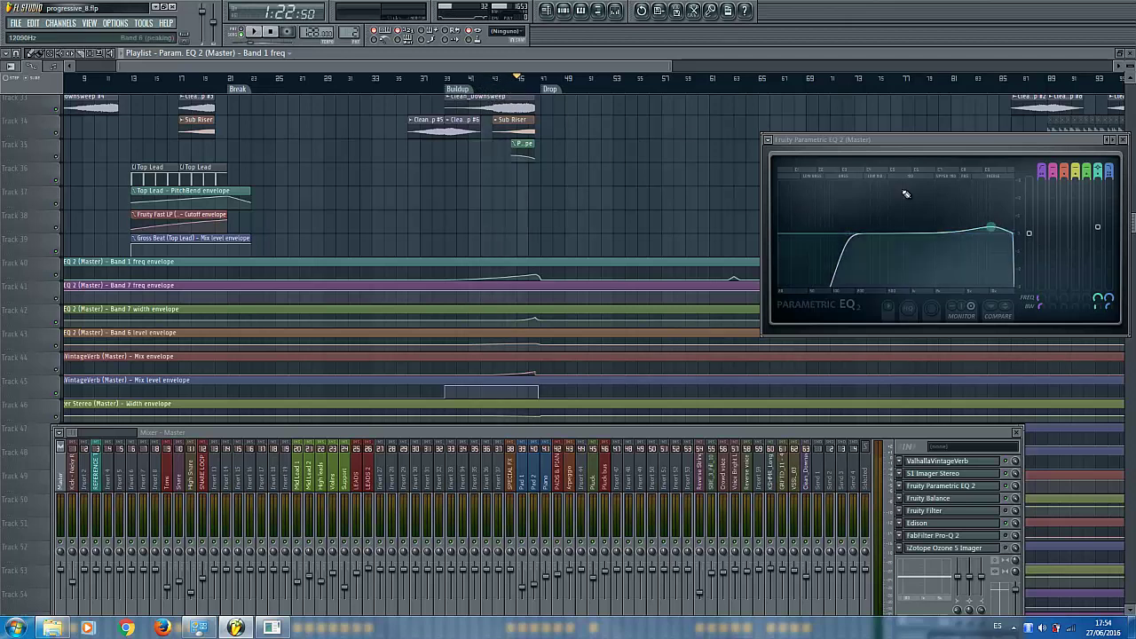
pyautogui.click(529, 85)
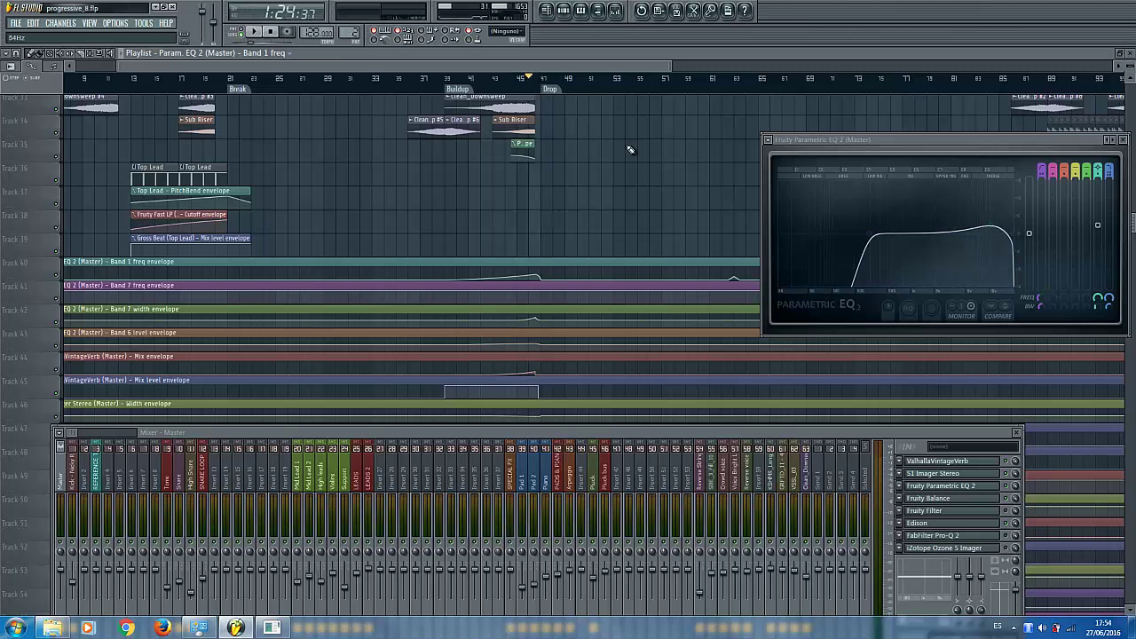
pyautogui.click(543, 80)
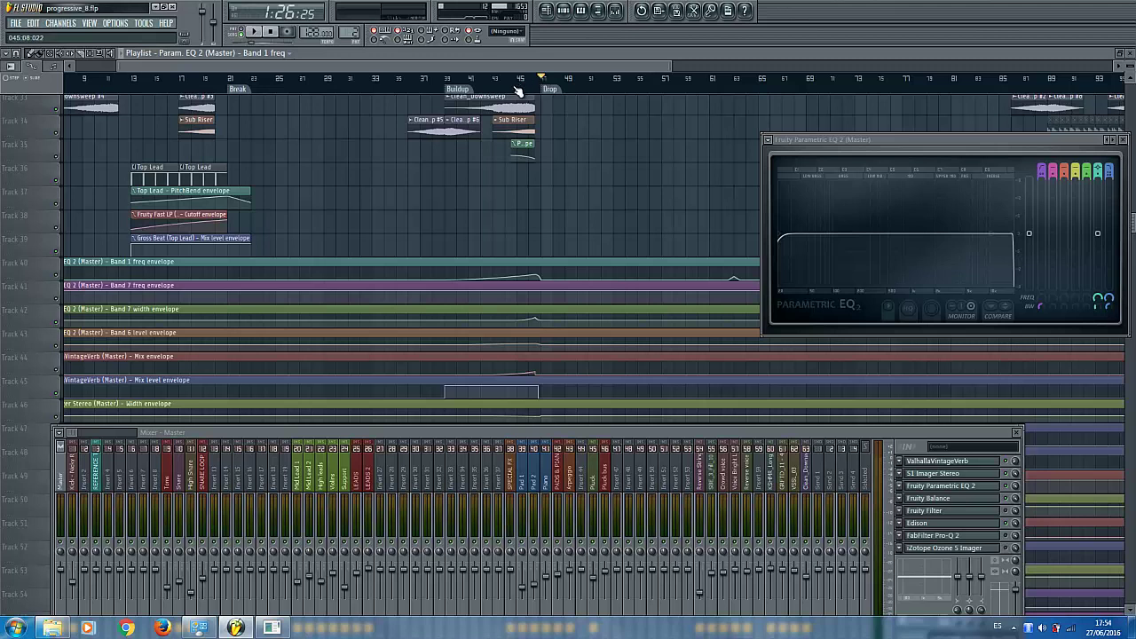
pyautogui.click(522, 87)
pyautogui.click(544, 80)
pyautogui.click(468, 80)
pyautogui.click(1122, 140)
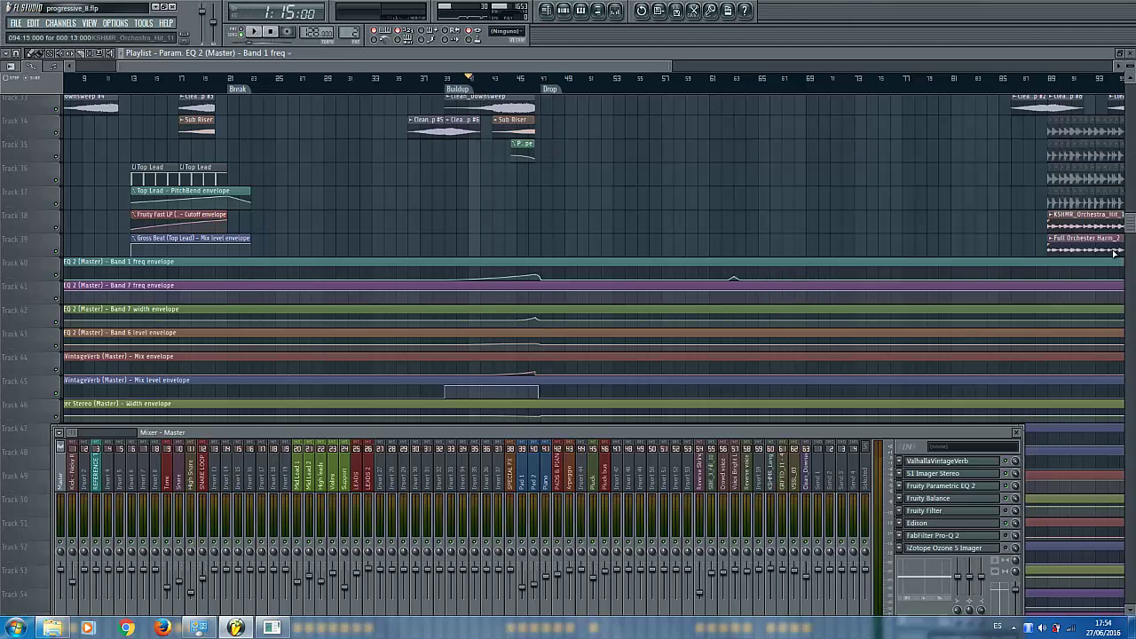
# Step: Open the Master's ValhallaVintageVerb beside the timeline and move the playhead through the buildup to examine its automated Mix value
pyautogui.click(973, 463)
pyautogui.click(523, 90)
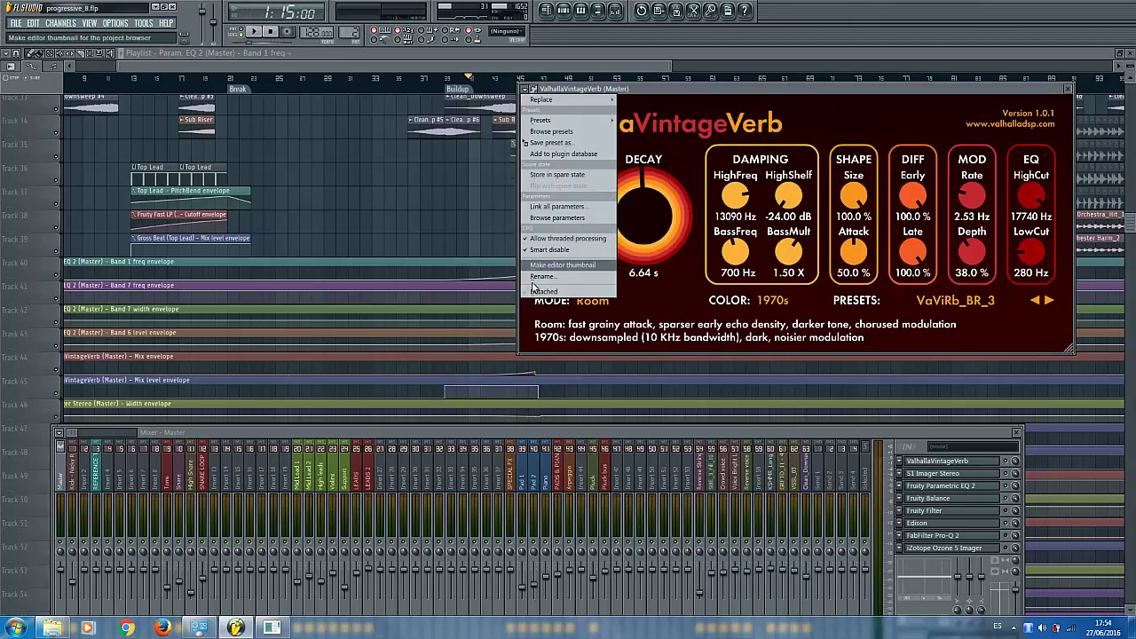
pyautogui.click(615, 137)
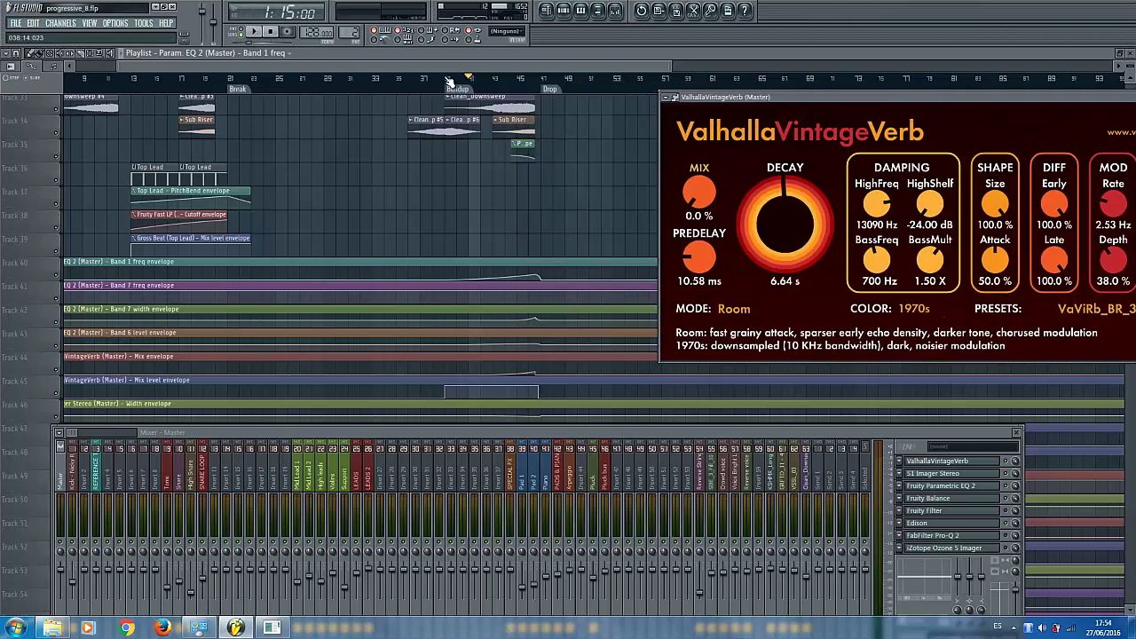
pyautogui.click(447, 80)
pyautogui.moveTo(456, 86); pyautogui.dragTo(501, 89)
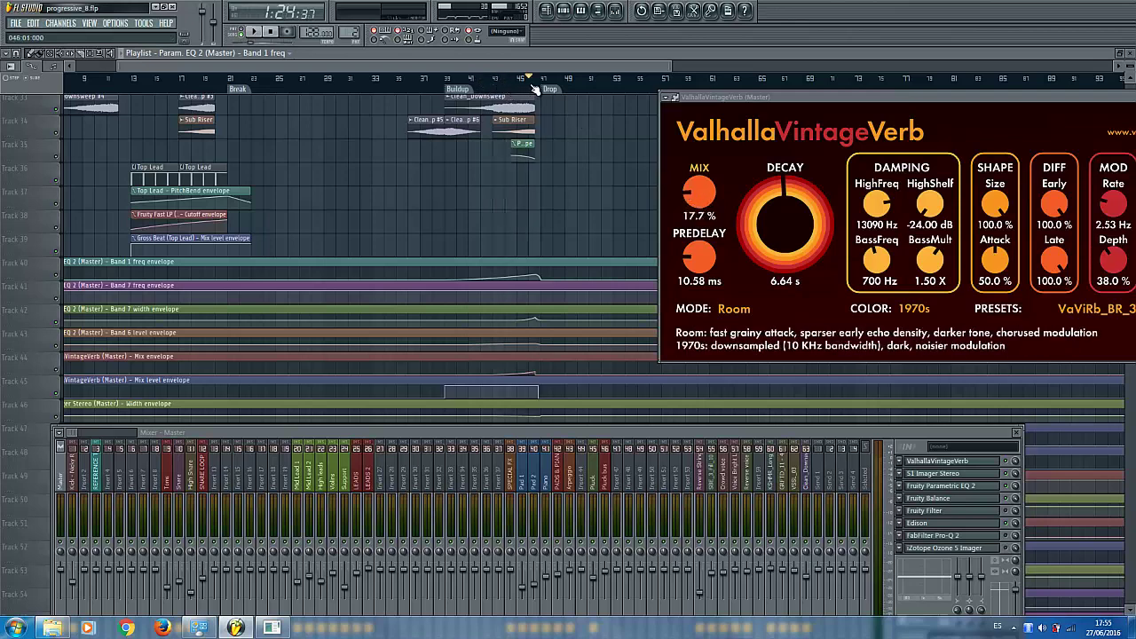
# Step: Compare the Master ValhallaVintageVerb's automated Mix value just before and at the Drop marker, and close the reverb's window
pyautogui.click(541, 88)
pyautogui.click(522, 84)
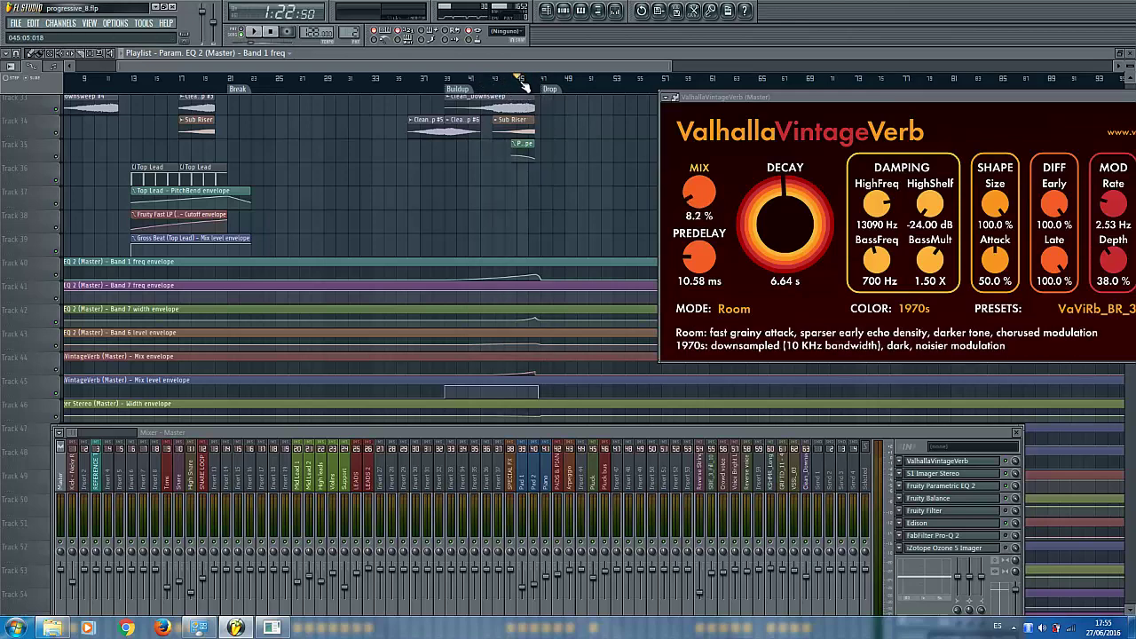
pyautogui.click(543, 83)
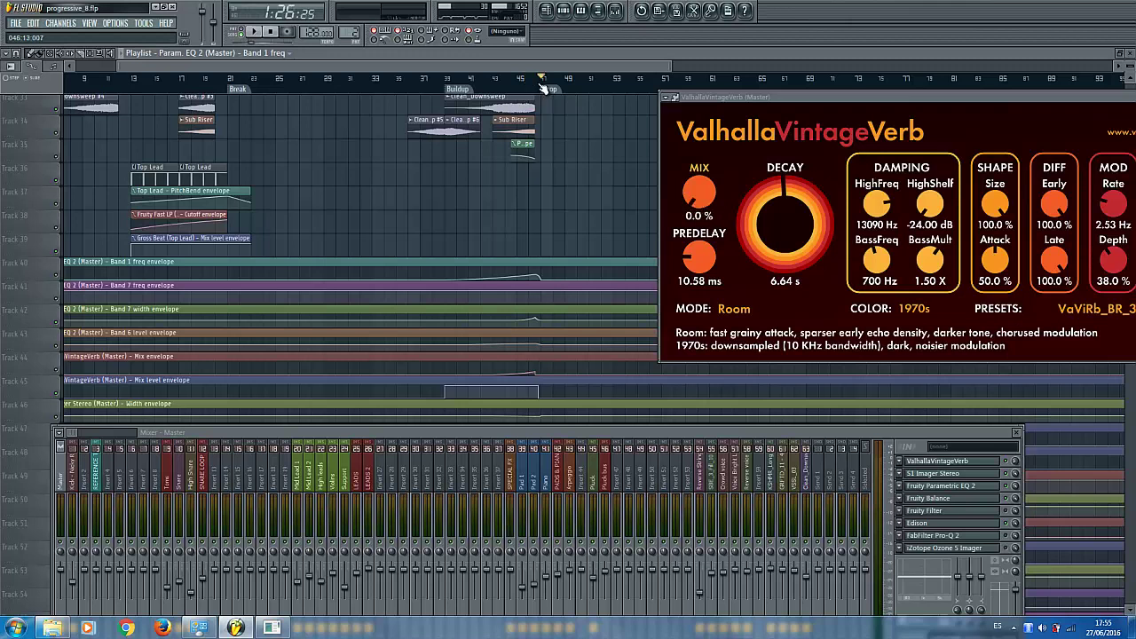
pyautogui.click(519, 83)
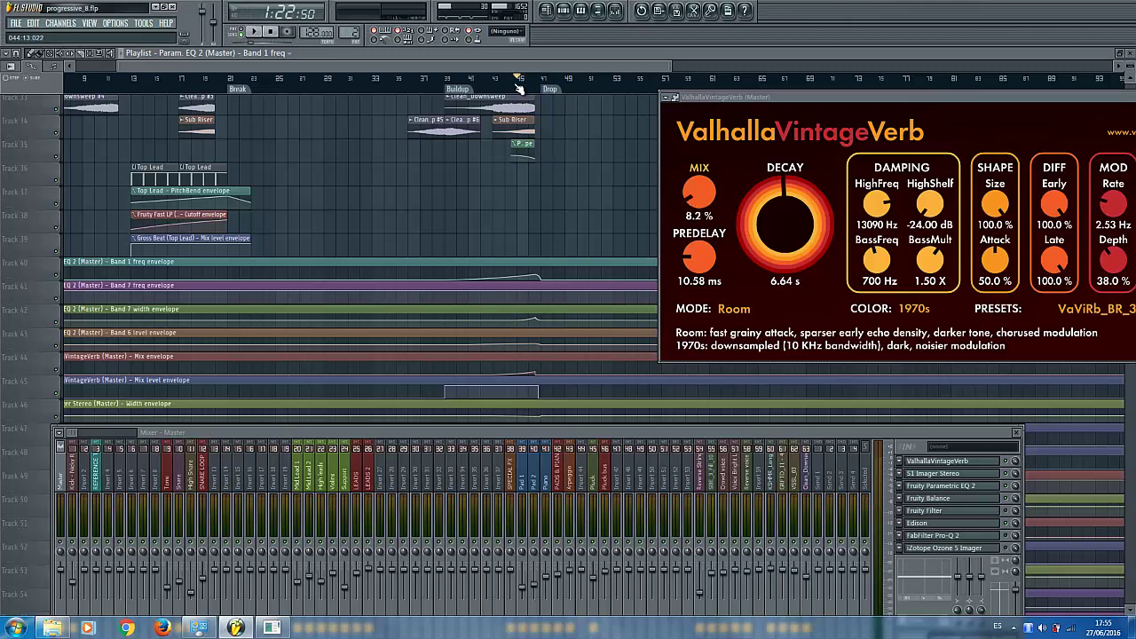
pyautogui.moveTo(941, 100); pyautogui.dragTo(829, 86)
pyautogui.click(1103, 92)
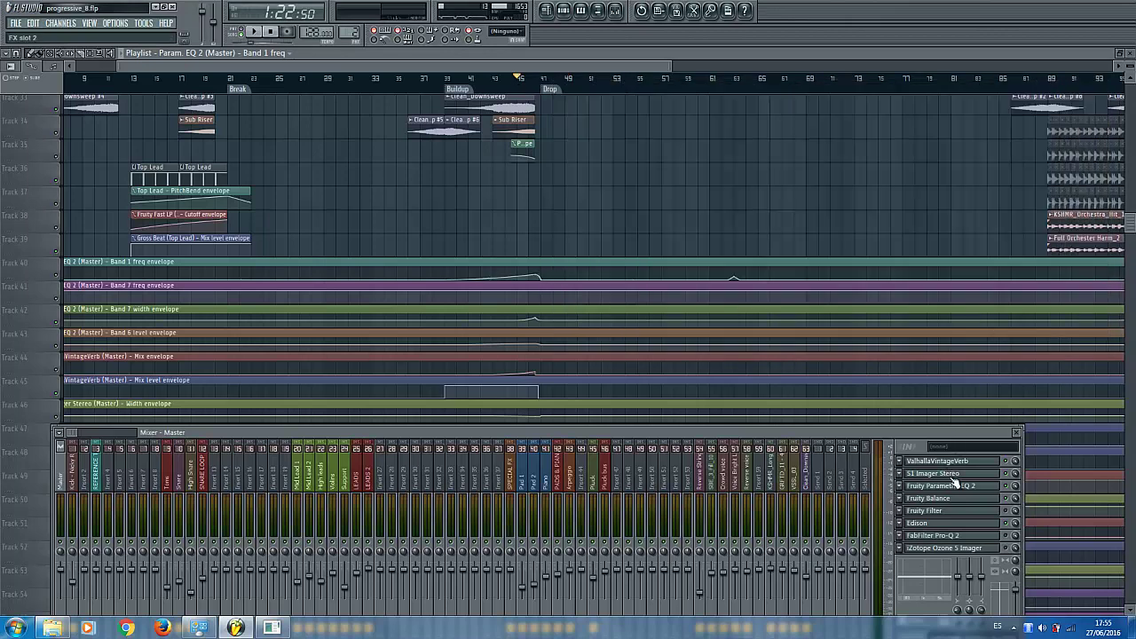
# Step: Open the Master's S1 Imager Stereo and move the playhead from the Buildup to the Drop to examine its automated Width, closing it when done
pyautogui.click(951, 475)
pyautogui.moveTo(197, 115); pyautogui.dragTo(206, 124)
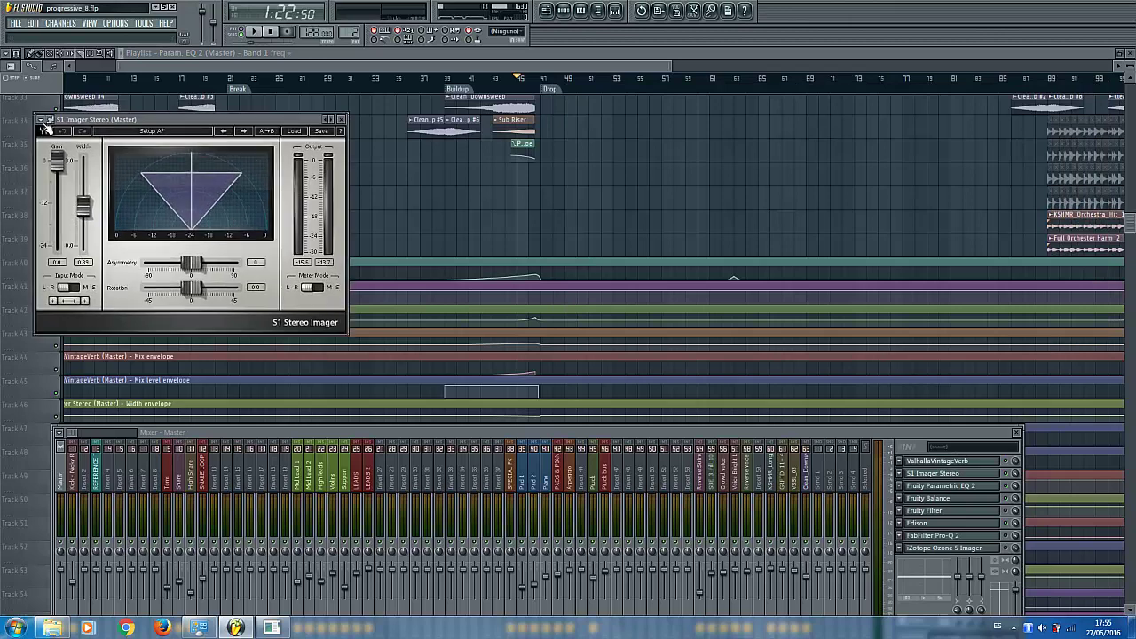
pyautogui.click(42, 120)
pyautogui.click(61, 322)
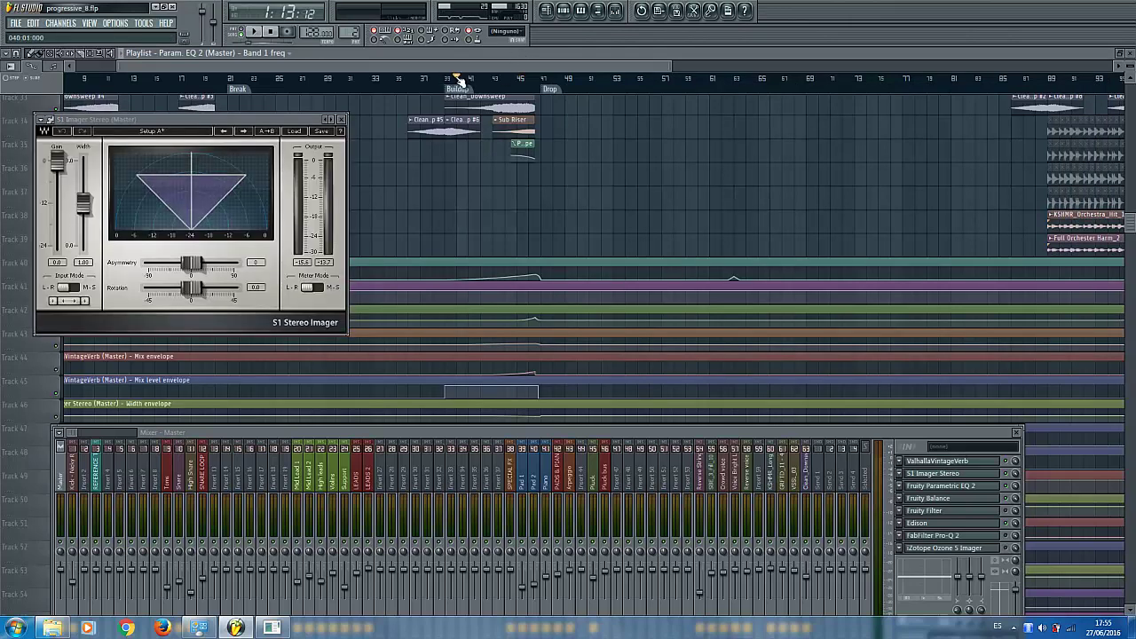
pyautogui.click(494, 81)
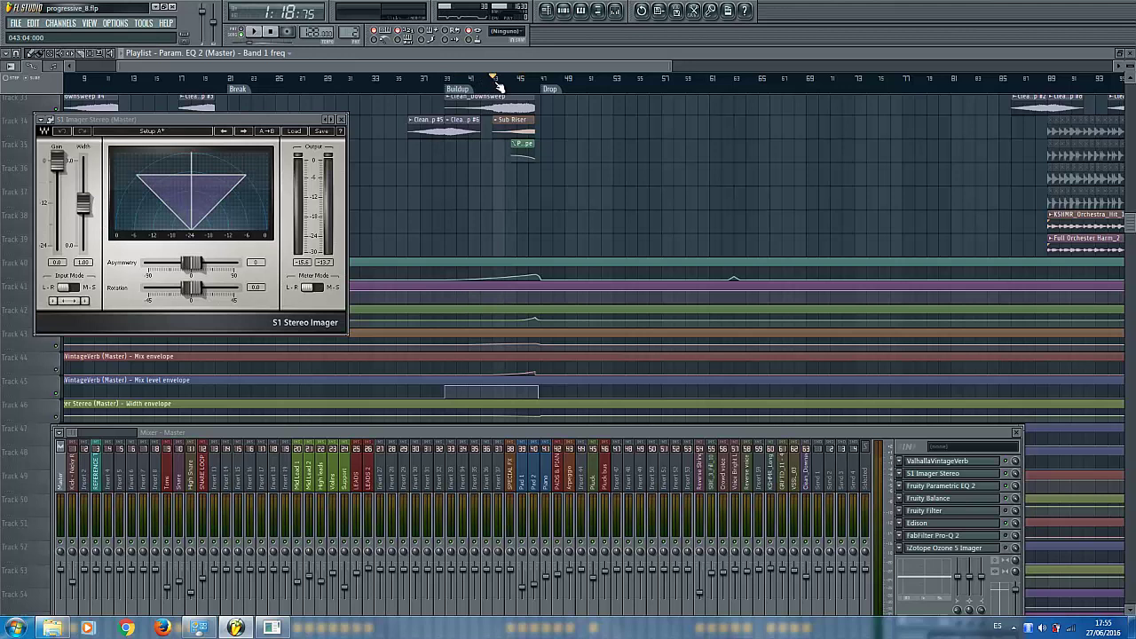
pyautogui.click(504, 83)
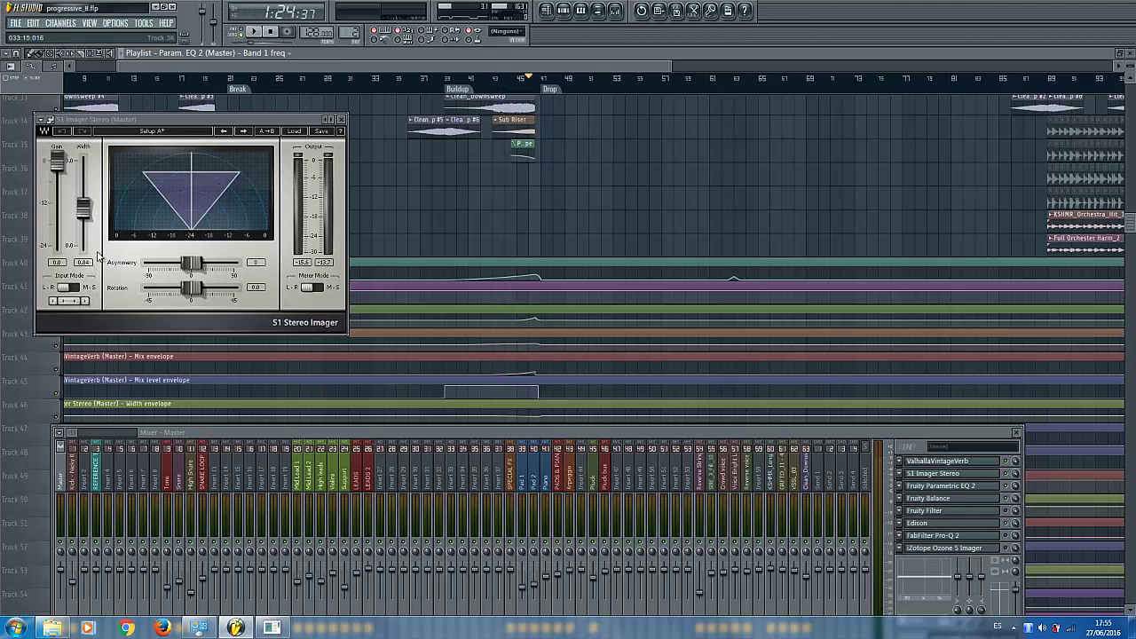
pyautogui.click(465, 84)
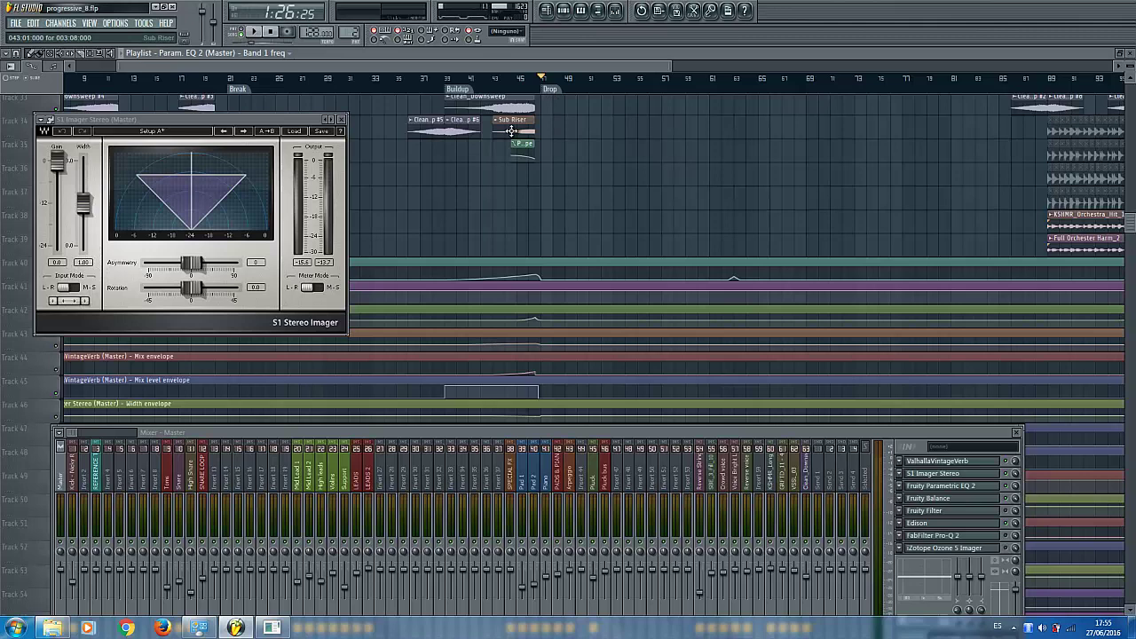
pyautogui.click(343, 119)
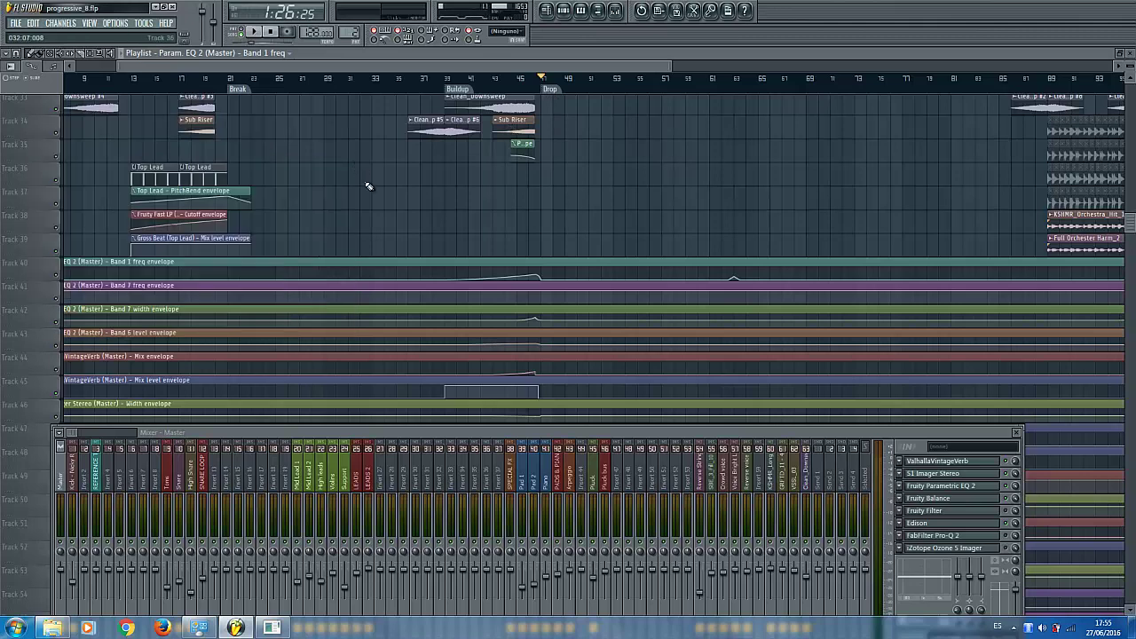
# Step: Examine the Master Fruity Balance volume envelope on Track 8, moving the playhead from mid-buildup to the Drop marker
pyautogui.scroll(5, 368, 187)
pyautogui.scroll(4, 367, 186)
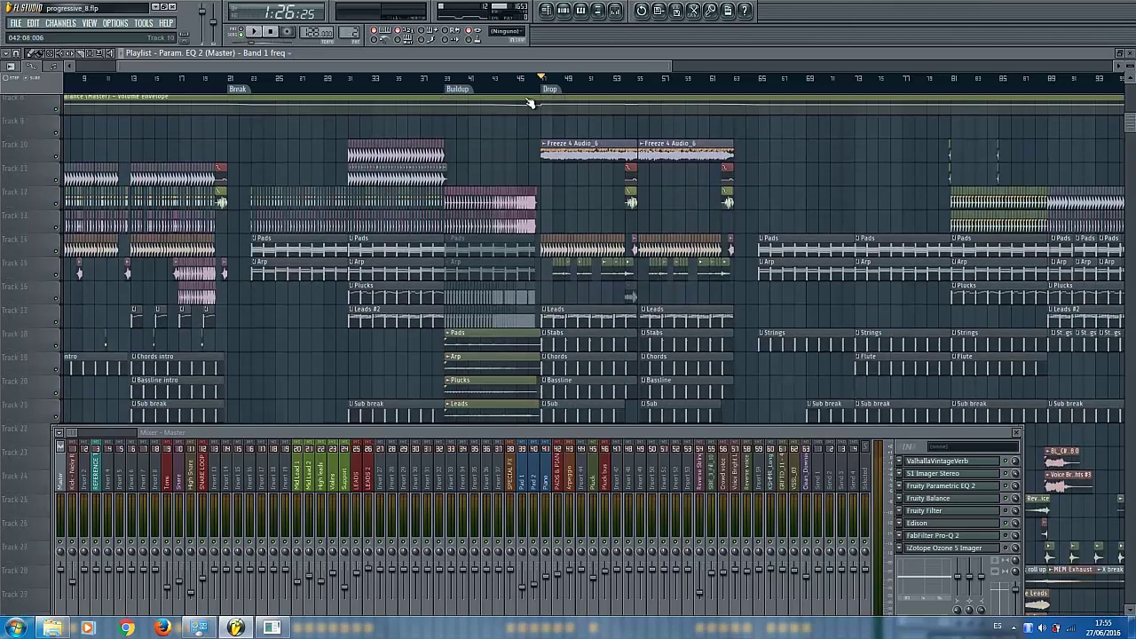
pyautogui.scroll(4, 533, 154)
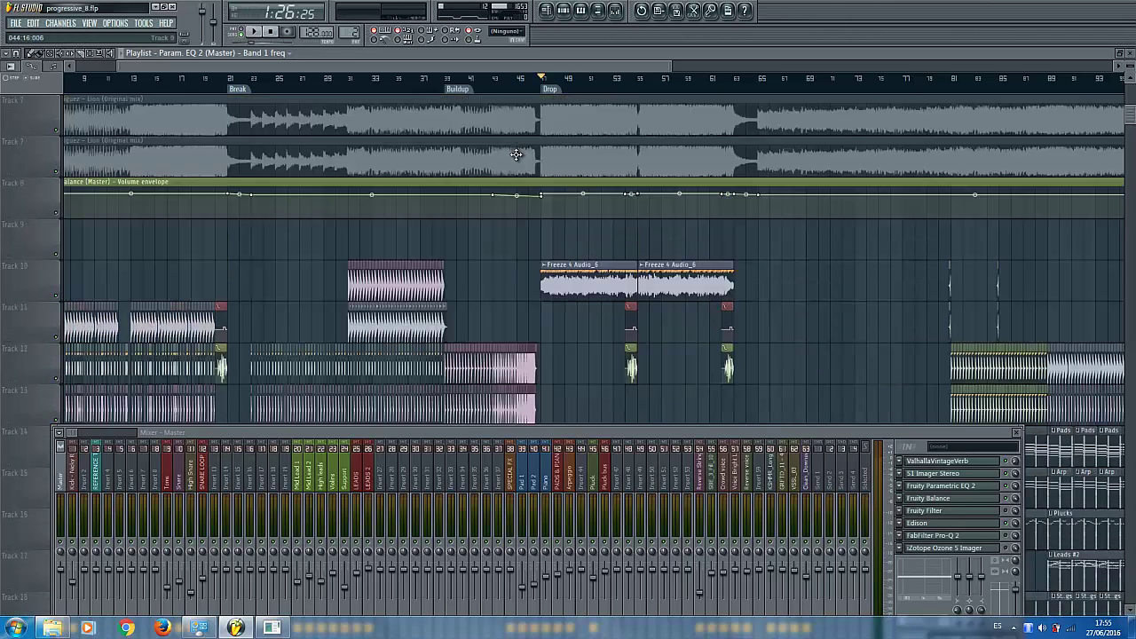
pyautogui.keyDown('ctrl'); pyautogui.scroll(2, 511, 157); pyautogui.keyUp('ctrl')
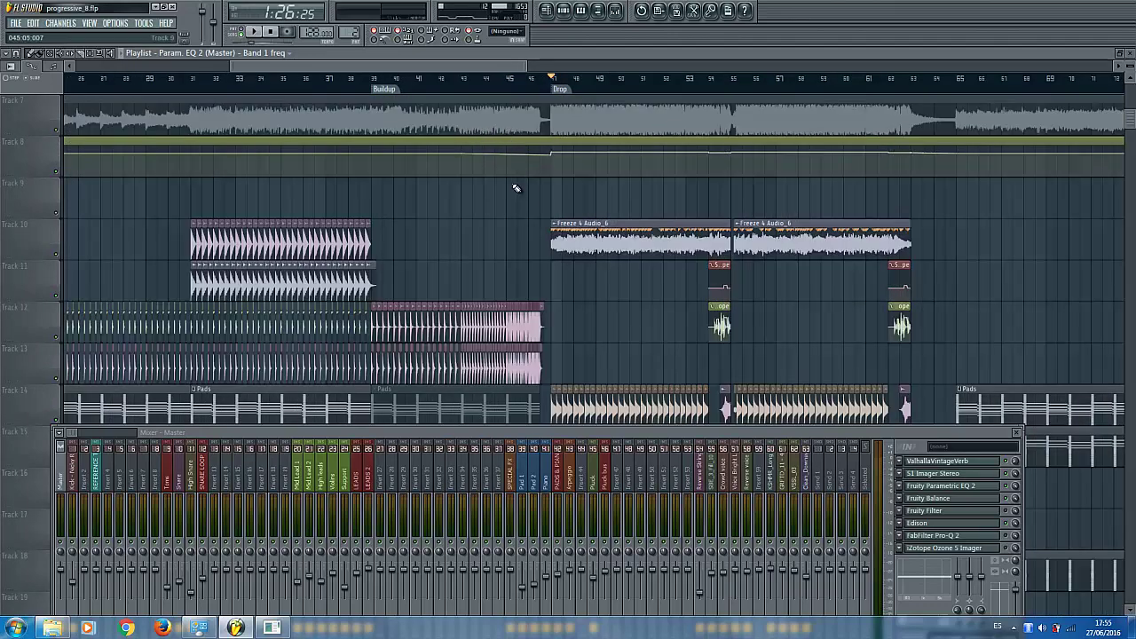
pyautogui.keyDown('ctrl'); pyautogui.scroll(-1, 470, 82); pyautogui.keyUp('ctrl')
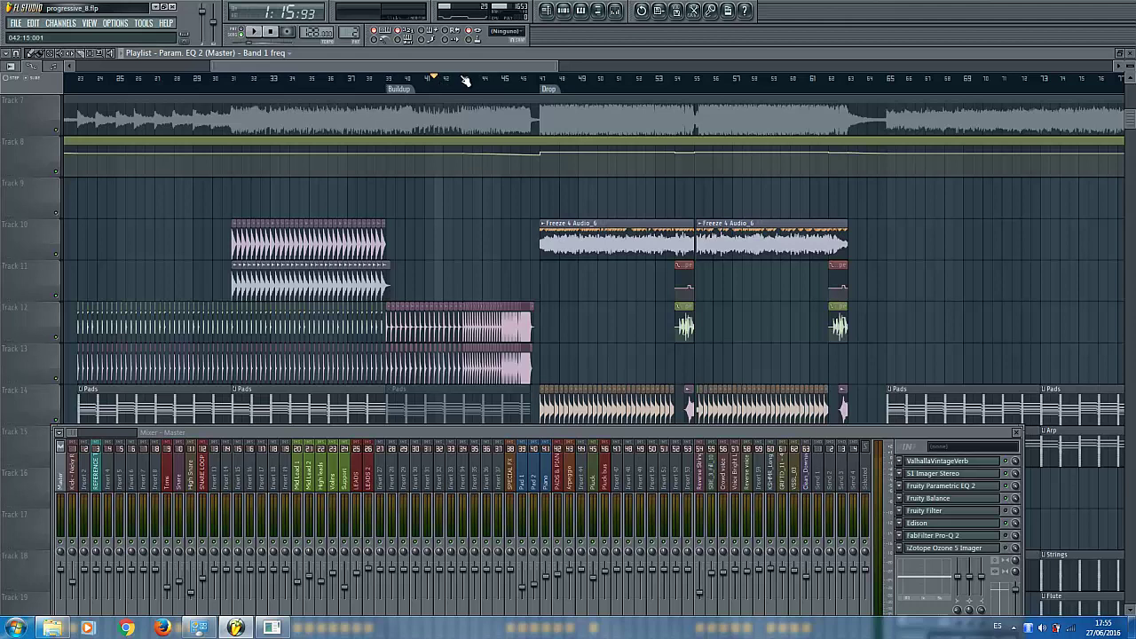
pyautogui.click(465, 79)
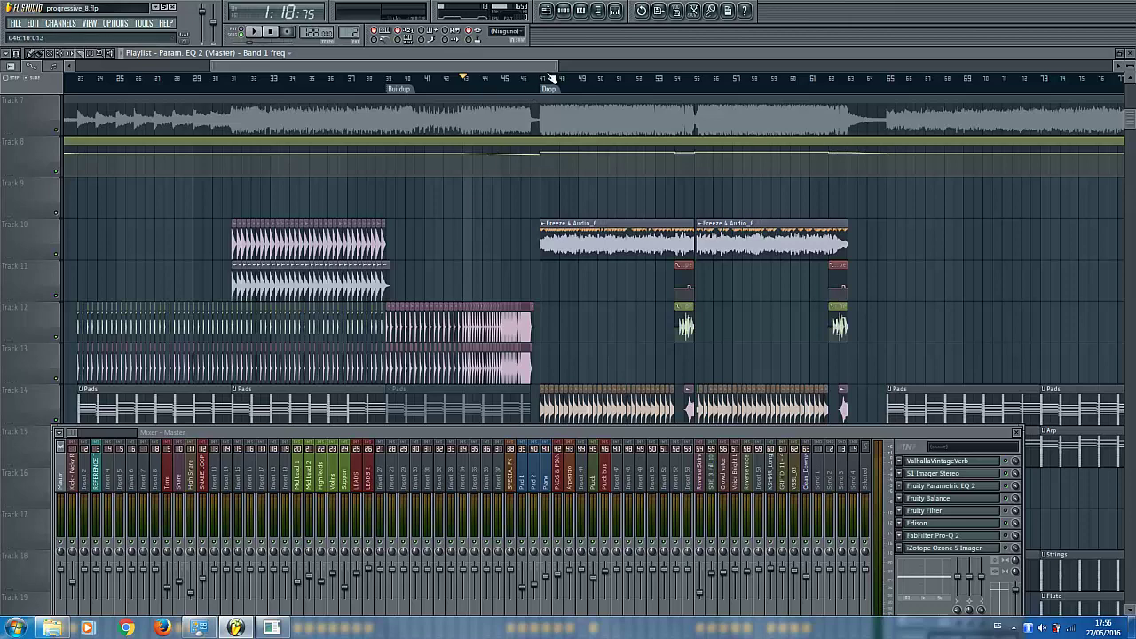
pyautogui.scroll(1, 552, 82)
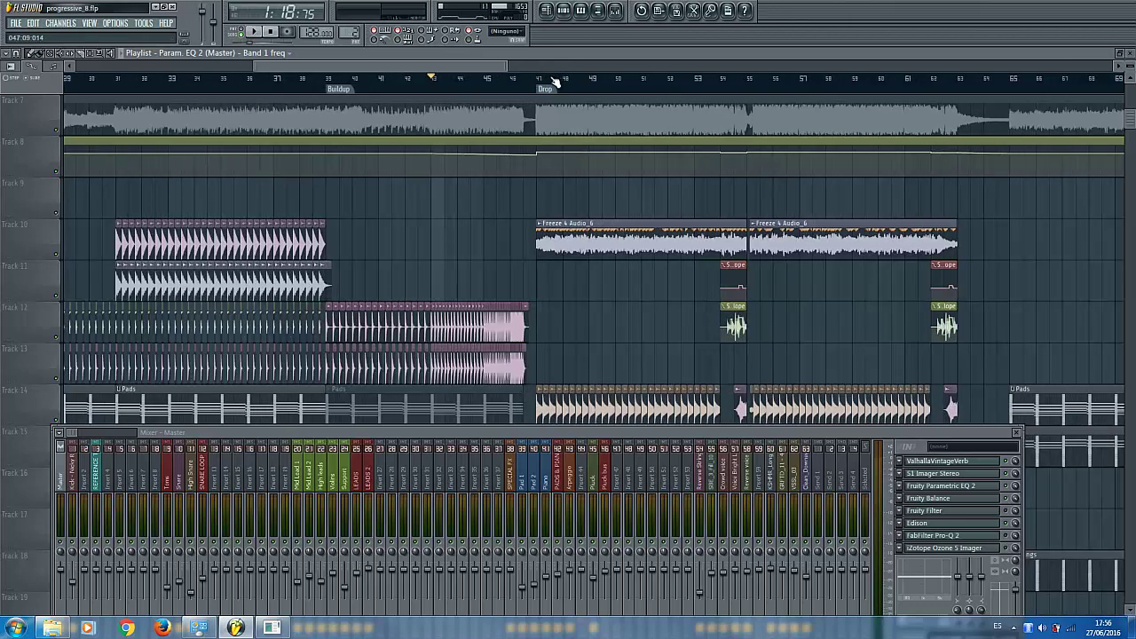
pyautogui.click(538, 80)
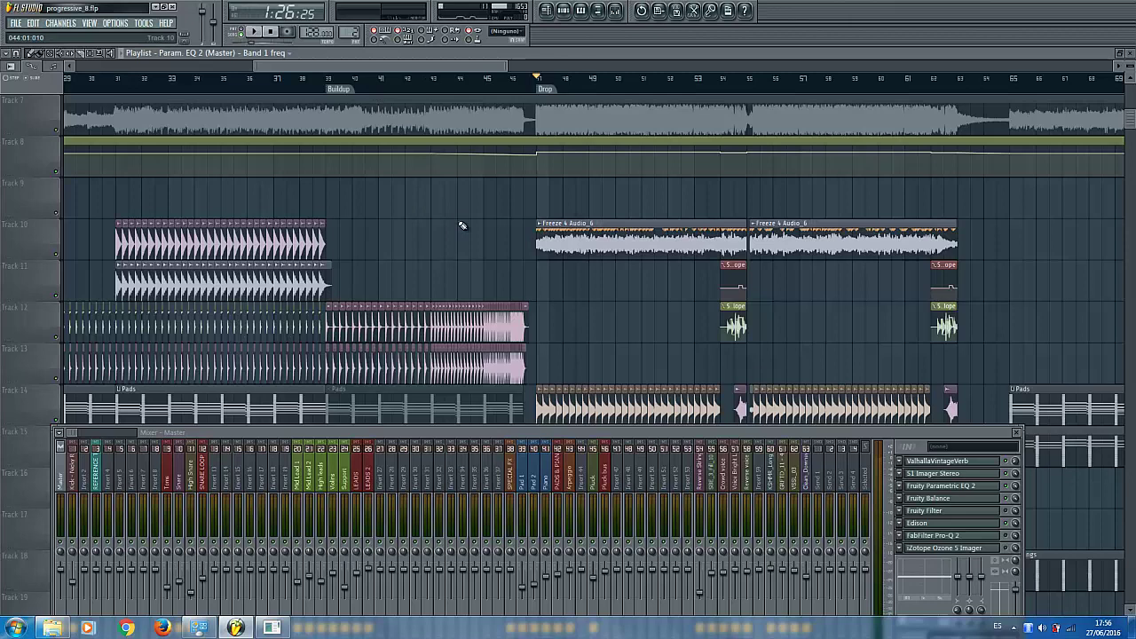
# Step: Close the mixer and review the buildup and drop clips across the lower playlist tracks
pyautogui.scroll(-3, 489, 89)
pyautogui.scroll(-5, 490, 226)
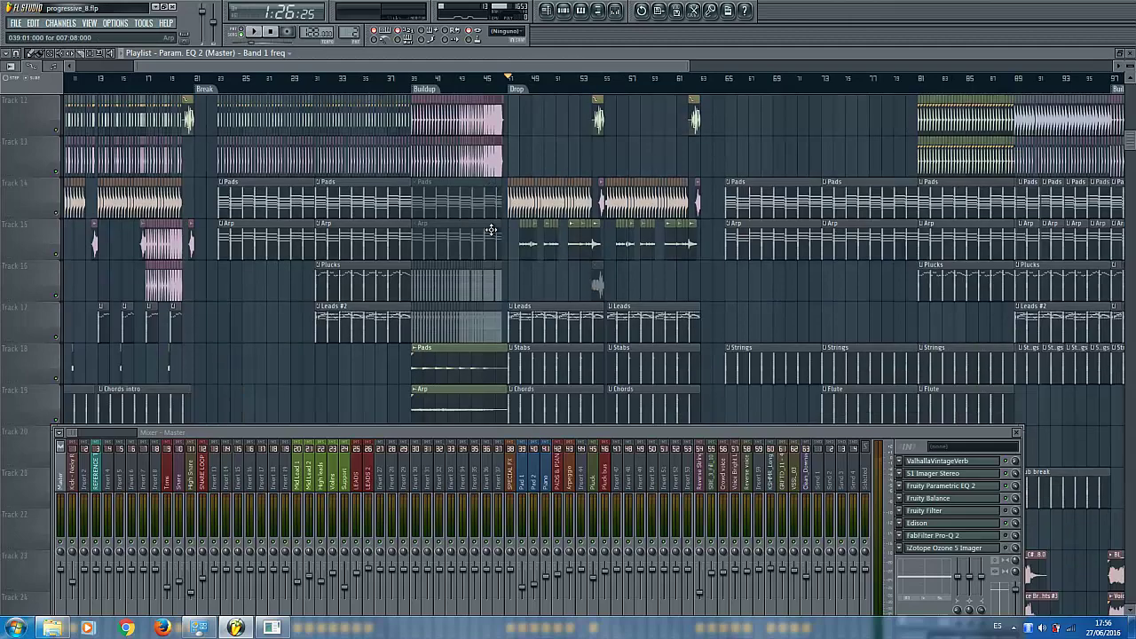
pyautogui.scroll(-2, 493, 220)
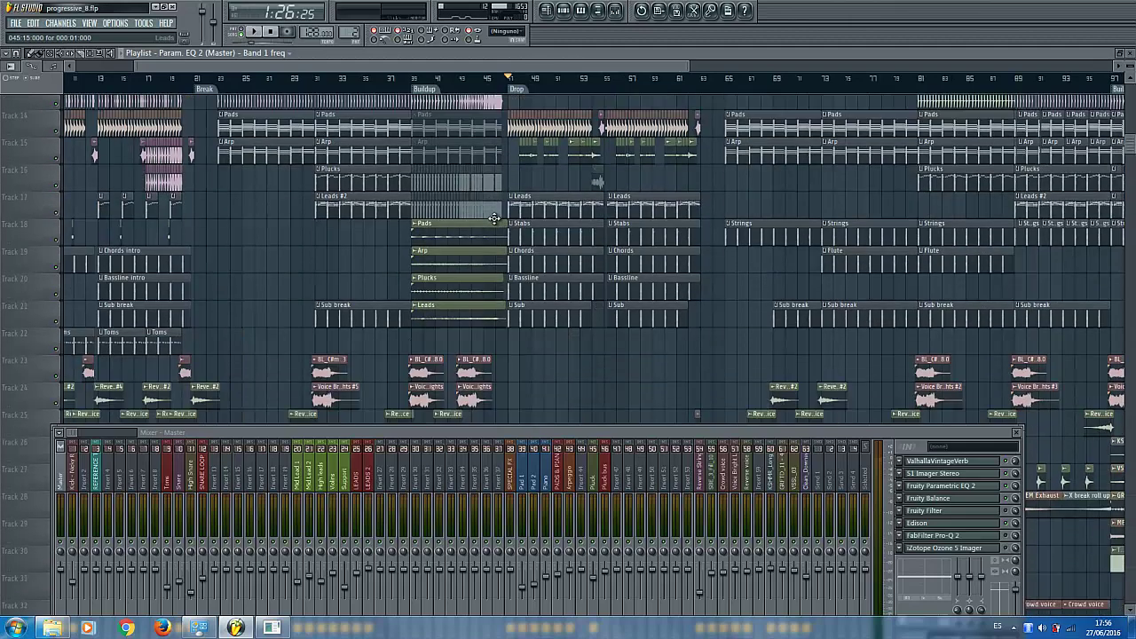
pyautogui.scroll(2, 493, 220)
pyautogui.scroll(-3, 677, 329)
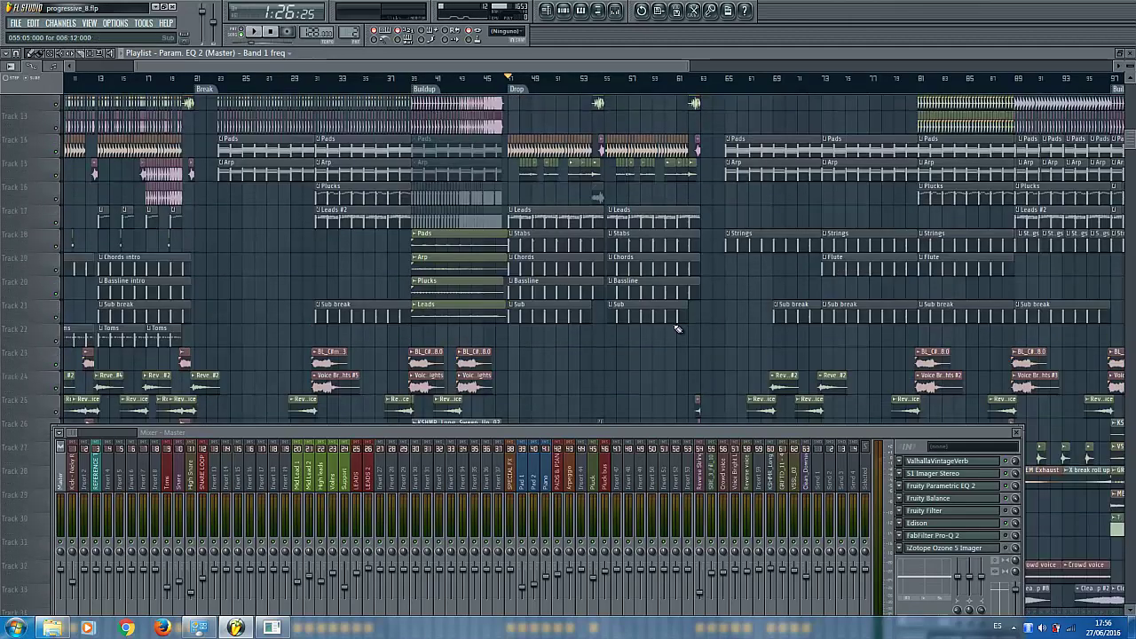
pyautogui.click(1016, 432)
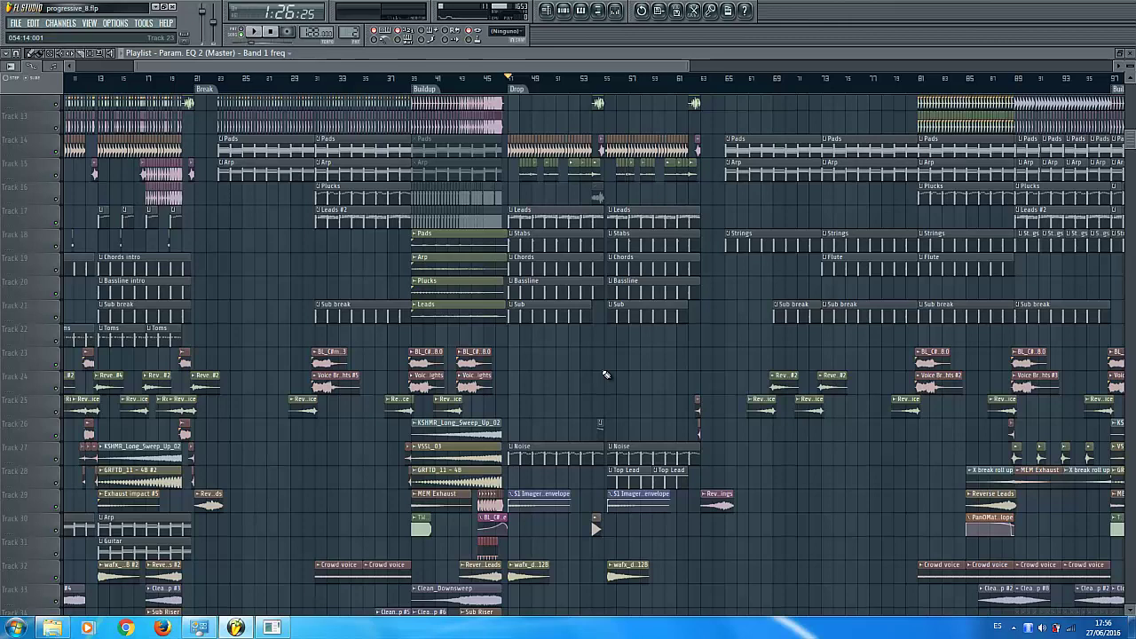
pyautogui.scroll(3, 450, 84)
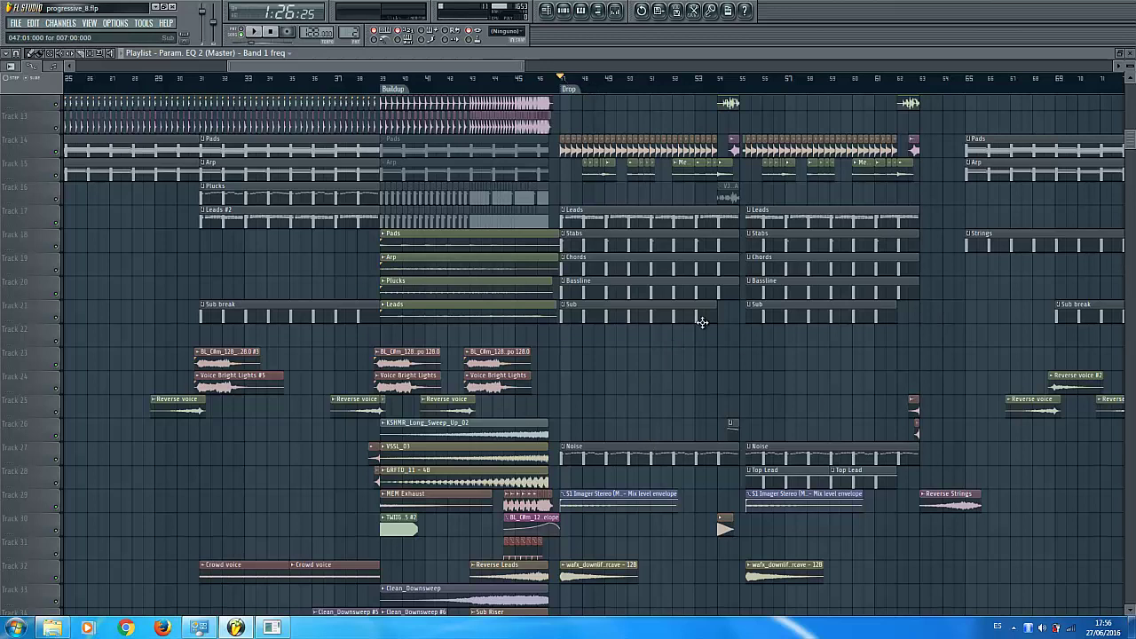
# Step: Move the playhead through the last bars of the buildup to the Drop marker to examine the transition
pyautogui.click(494, 80)
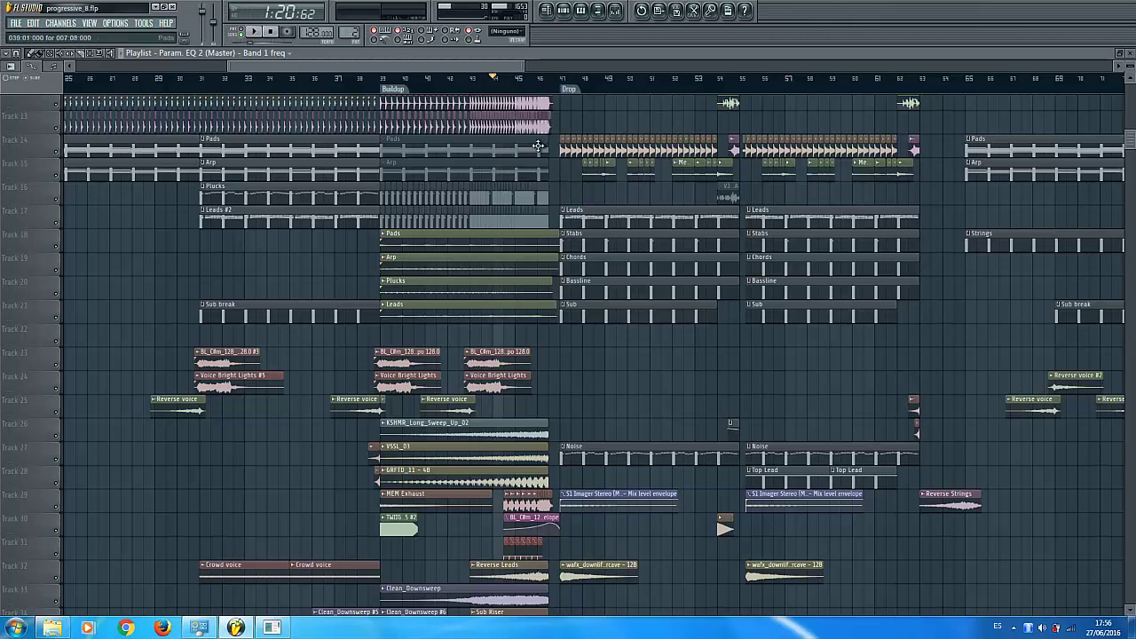
pyautogui.press('space')
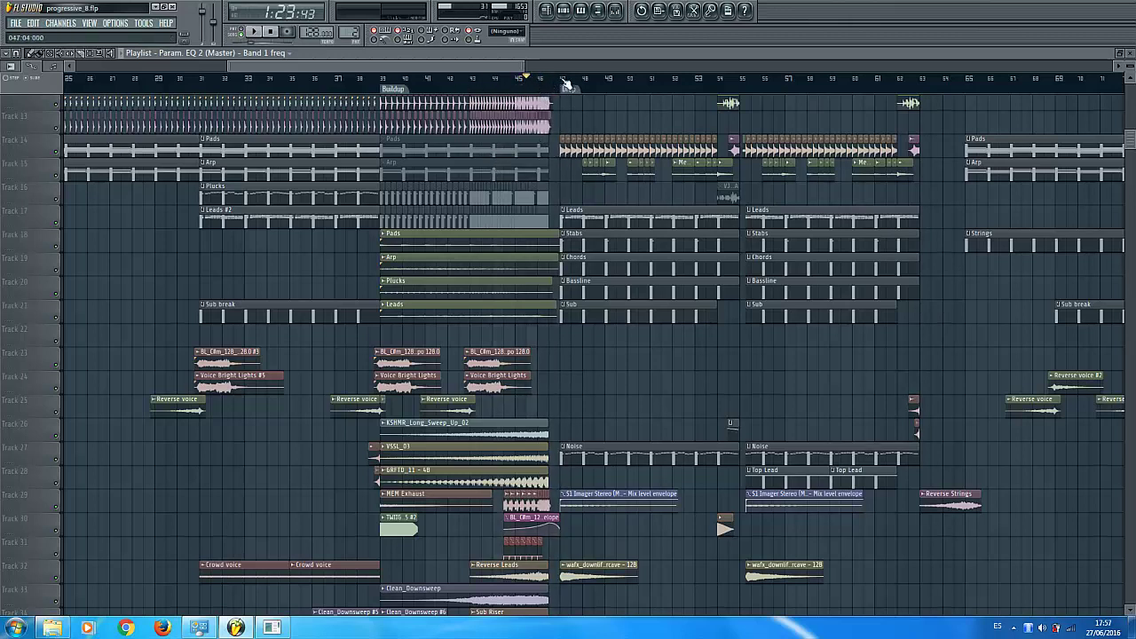
pyautogui.click(564, 82)
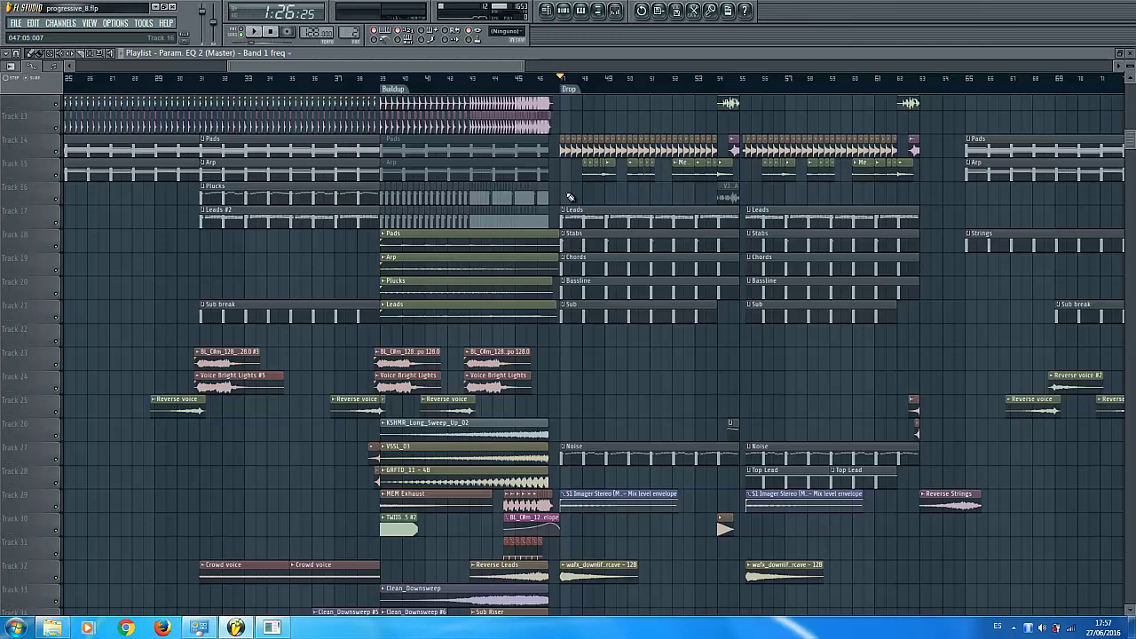
# Step: Unmute and solo the Lion (Original mix) reference audio on Track 7
pyautogui.scroll(2, 567, 195)
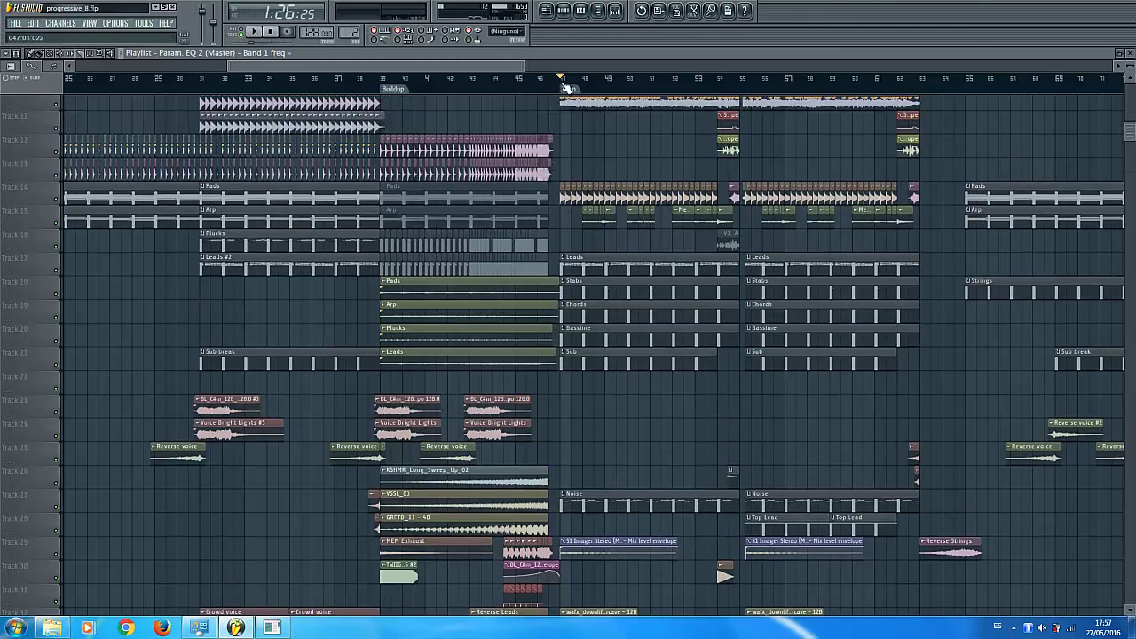
pyautogui.scroll(3, 570, 165)
pyautogui.scroll(2, 560, 162)
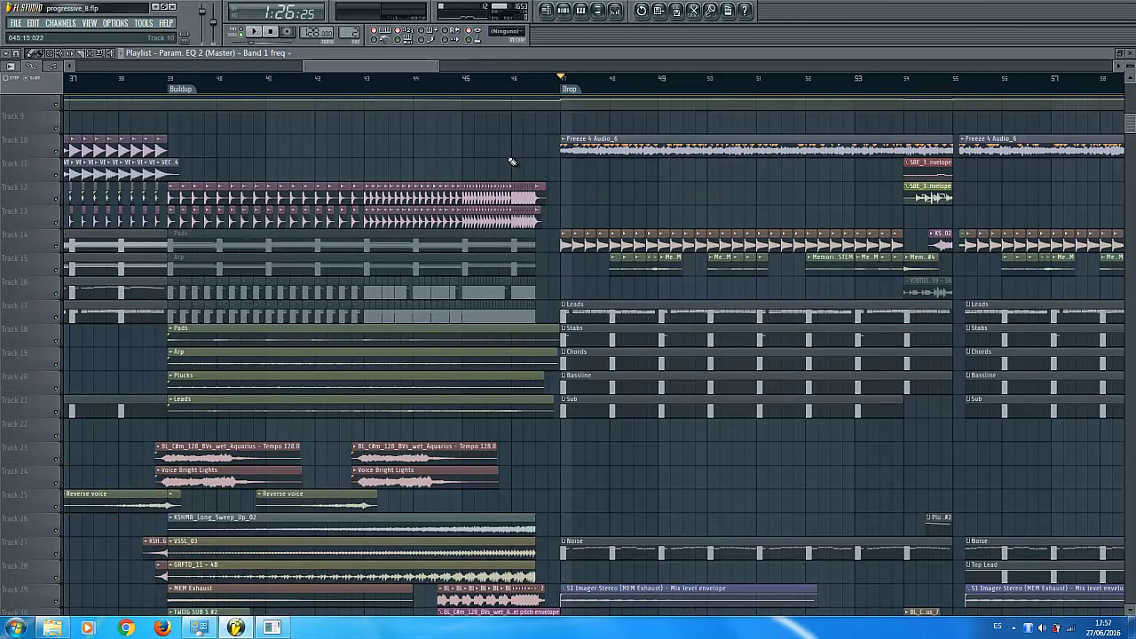
pyautogui.scroll(1, 511, 162)
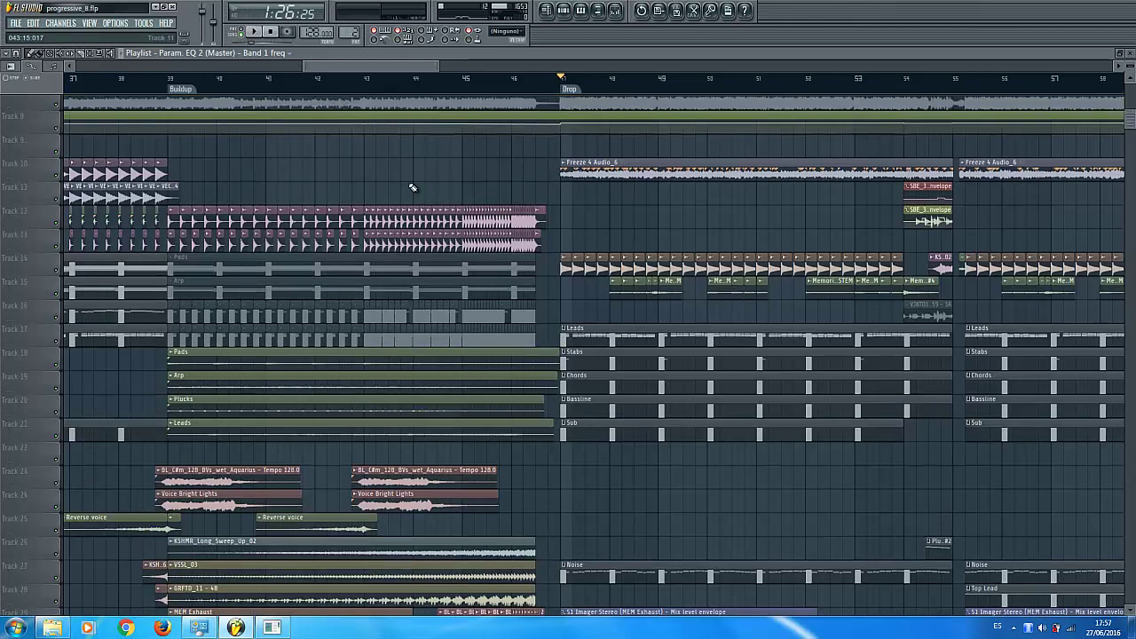
pyautogui.keyDown('alt'); pyautogui.scroll(2, 404, 176); pyautogui.keyUp('alt')
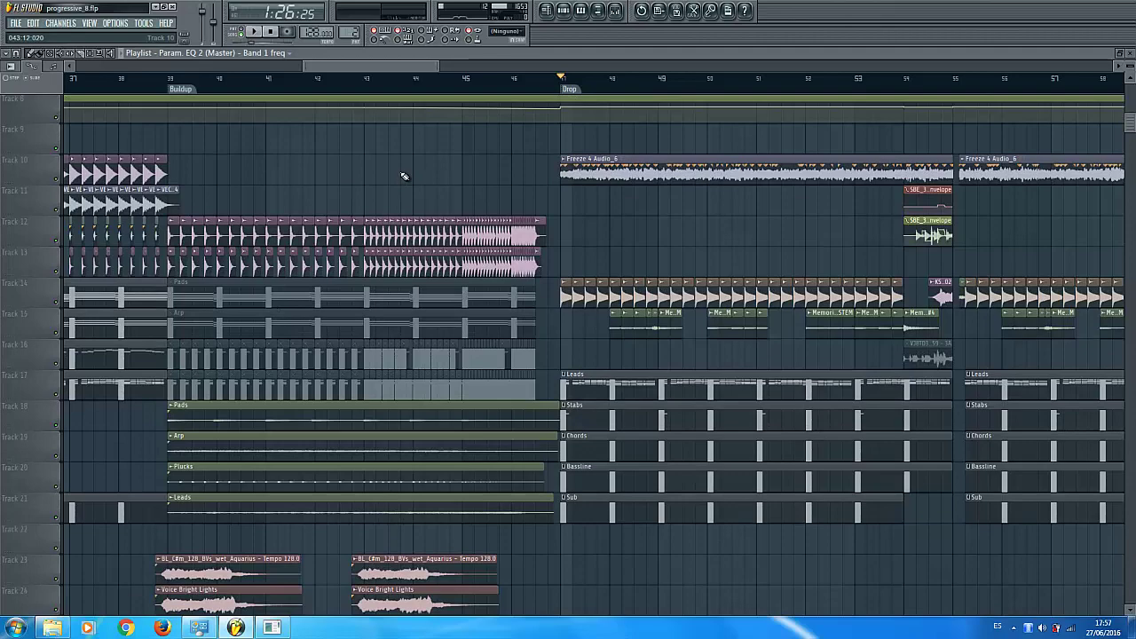
pyautogui.scroll(1, 403, 176)
pyautogui.scroll(-2, 398, 88)
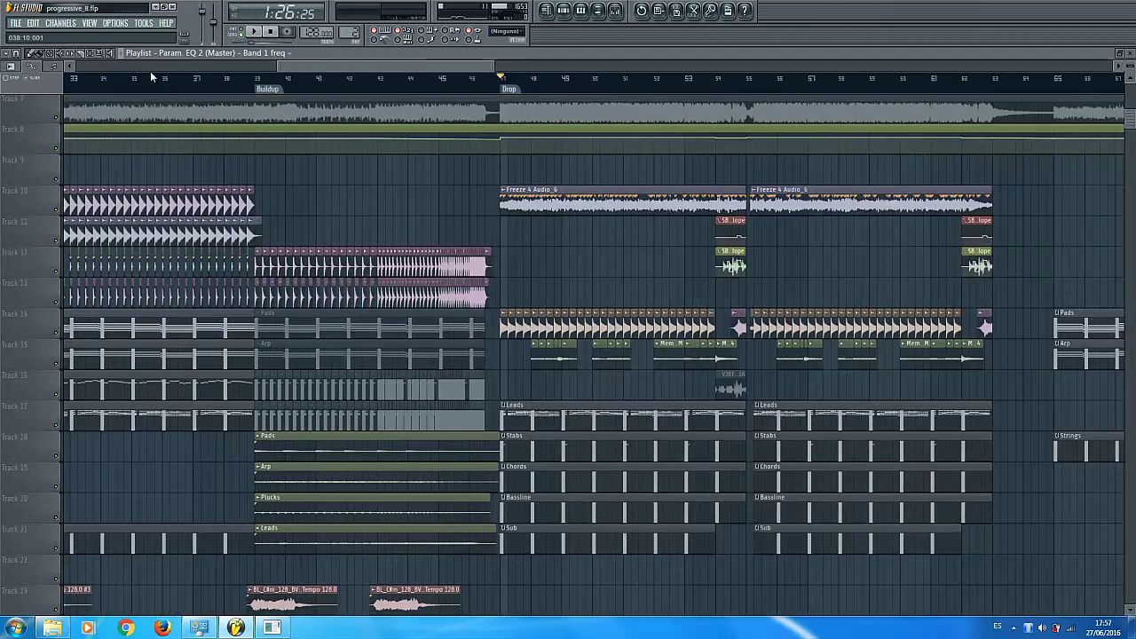
pyautogui.click(59, 118)
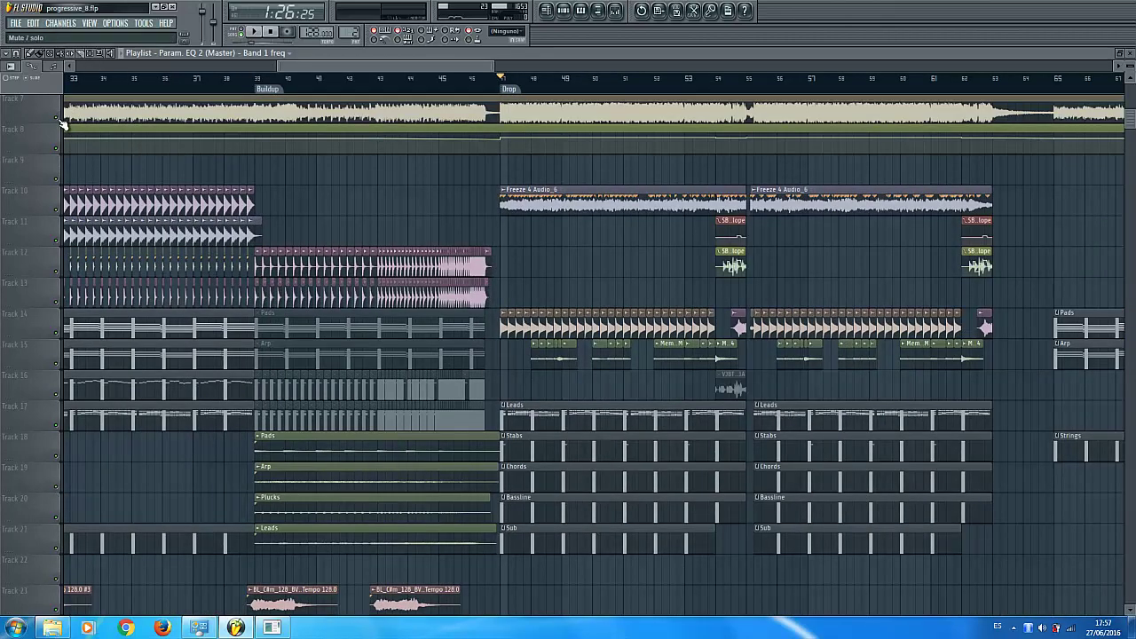
pyautogui.rightClick(62, 123)
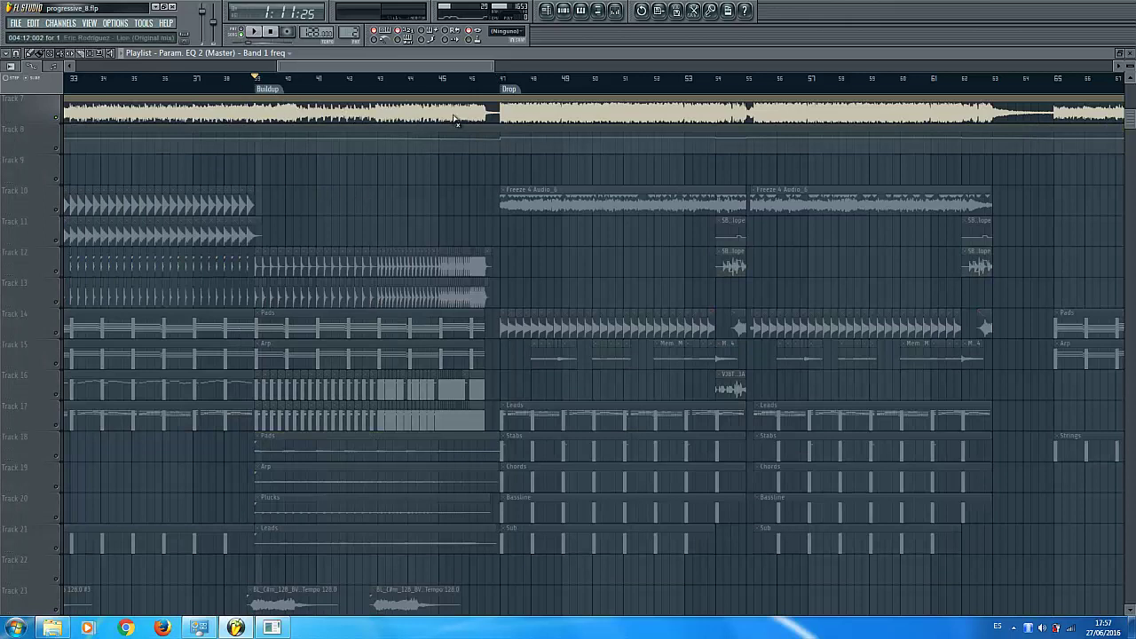
# Step: Play the soloed reference track from the Buildup marker to listen to the finished buildup
pyautogui.click(254, 31)
pyautogui.click(271, 31)
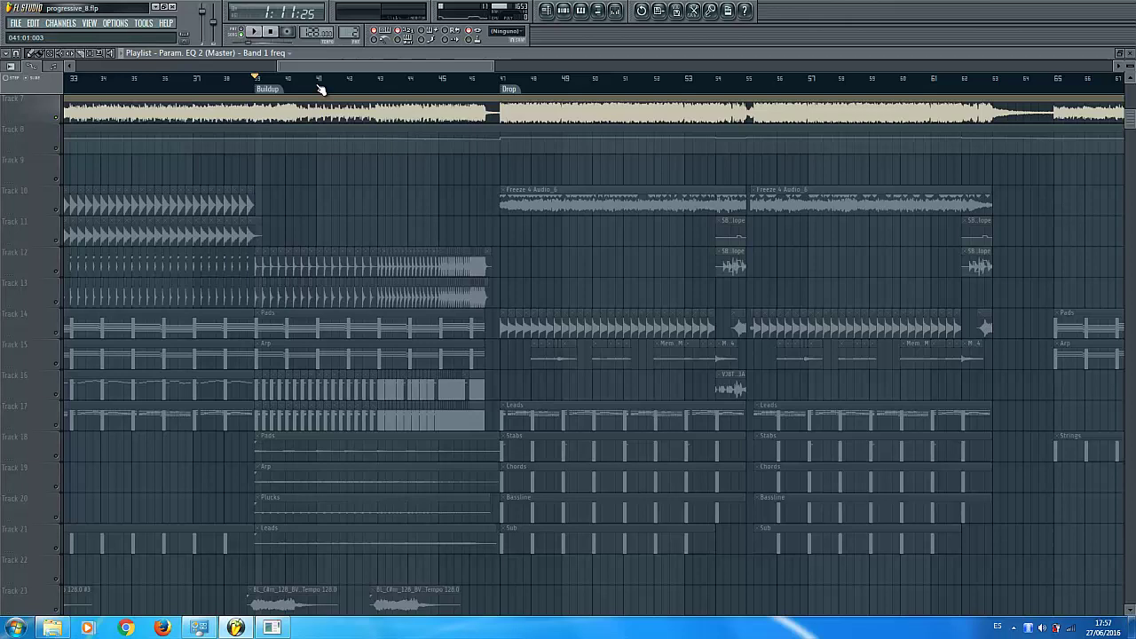
pyautogui.scroll(-2, 296, 90)
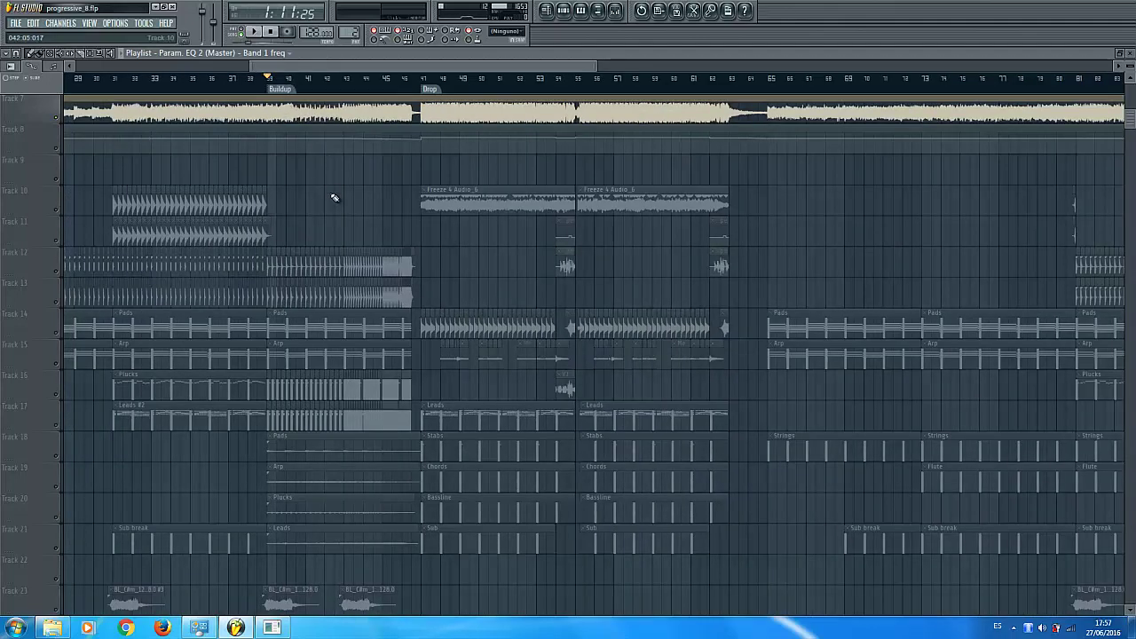
pyautogui.press('space')
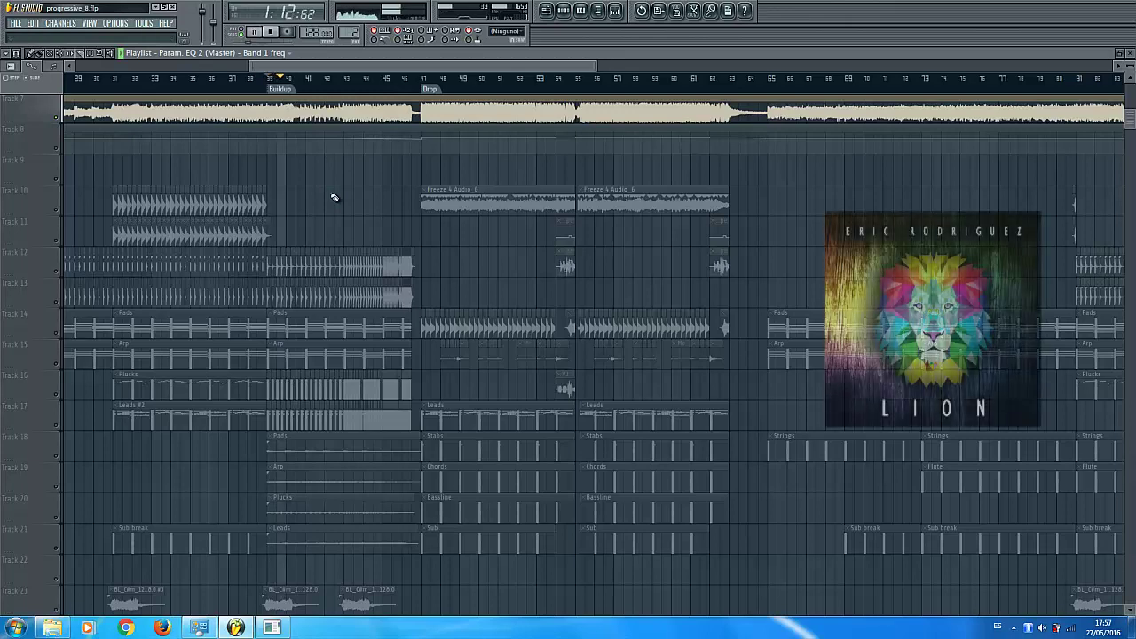